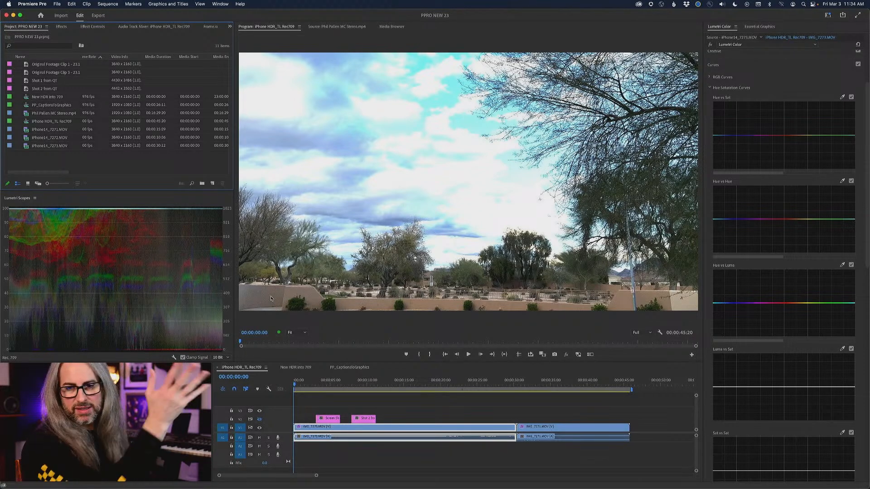
Step: Play the opening of the iPhone HDR_TL Rec709 sequence in a maximized program view to inspect the blown-out sky
key("grave")
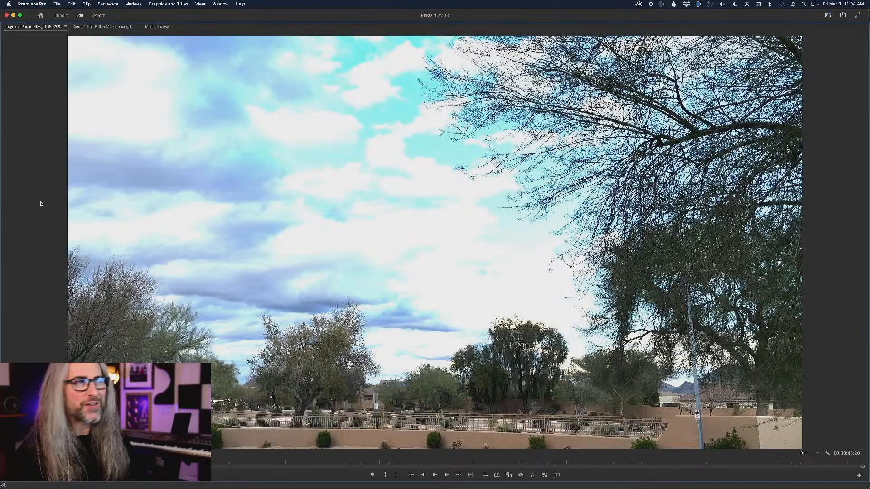
key("space")
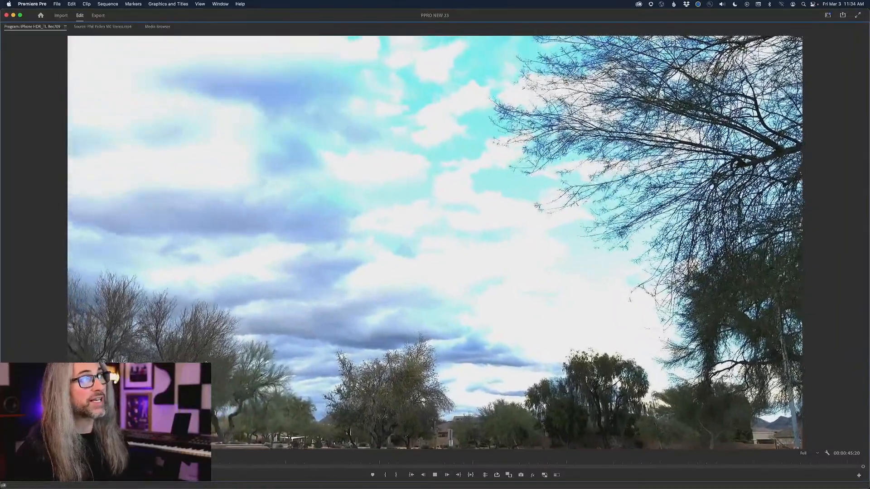
key("space")
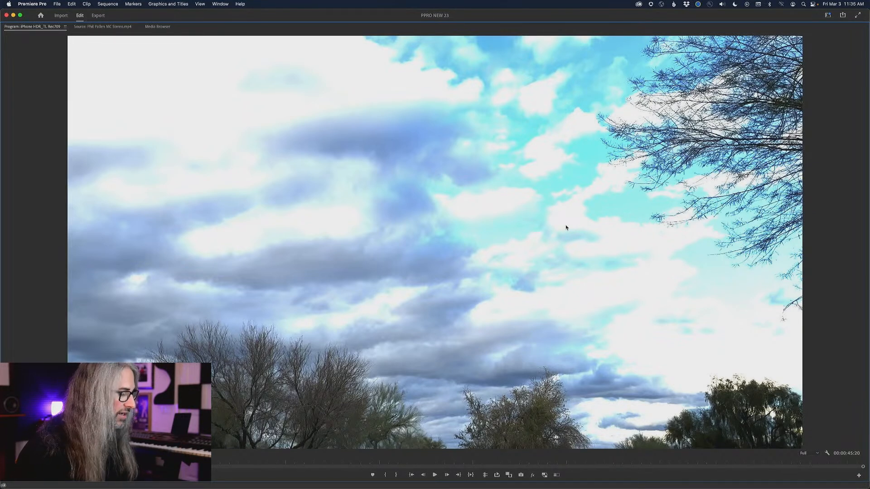
key("grave")
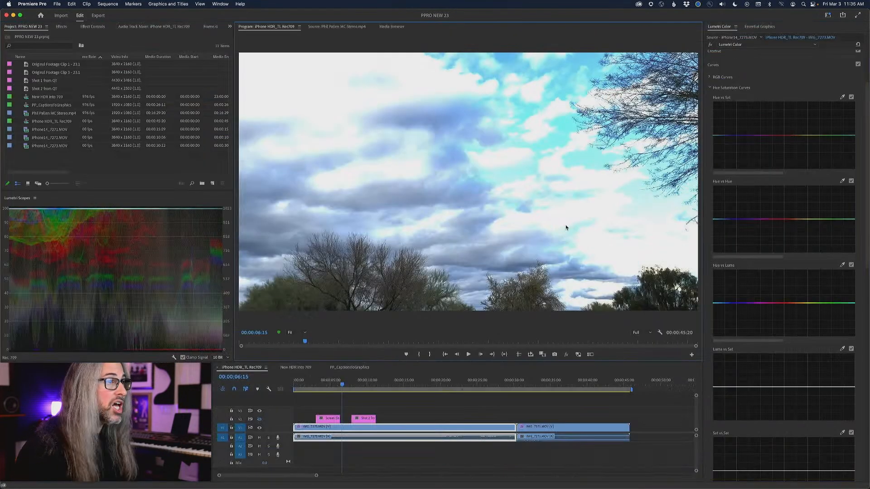
Step: Mute the first audio track and move the playhead back to 00:00:01:19
left_click(259, 438)
left_click_drag(342, 385, 306, 385)
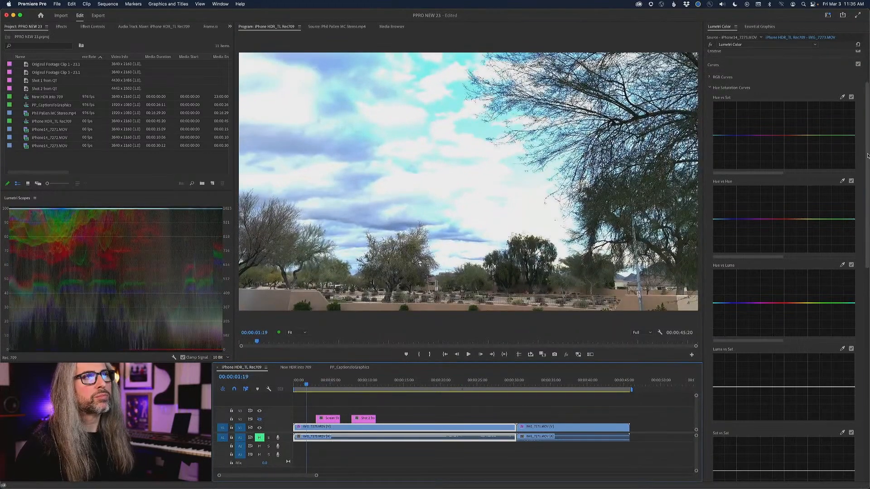
Step: Try to recover the sky with basic correction: set Exposure to -2.5, lower Highlights and Whites, and raise Shadows
scroll(867, 156, "up", 3)
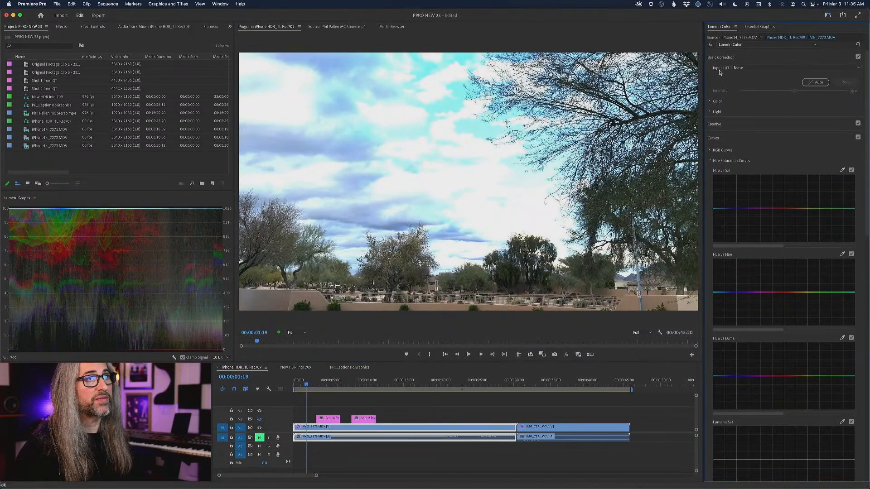
left_click(709, 102)
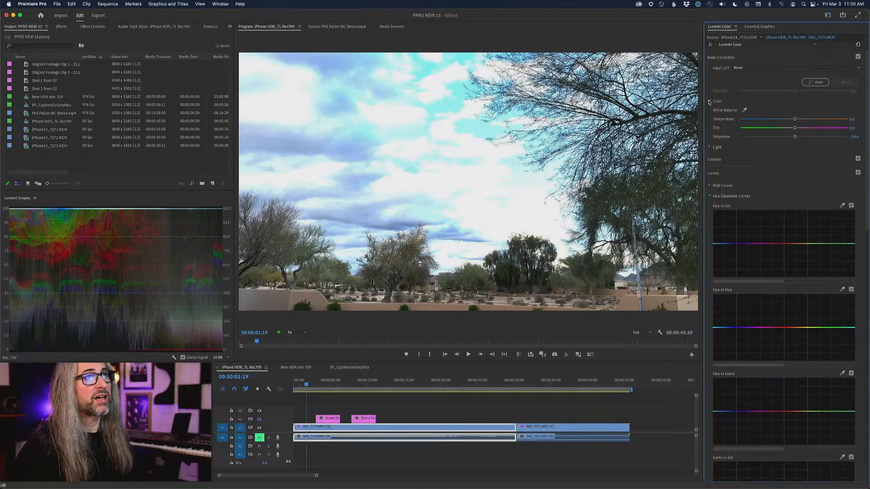
left_click(710, 146)
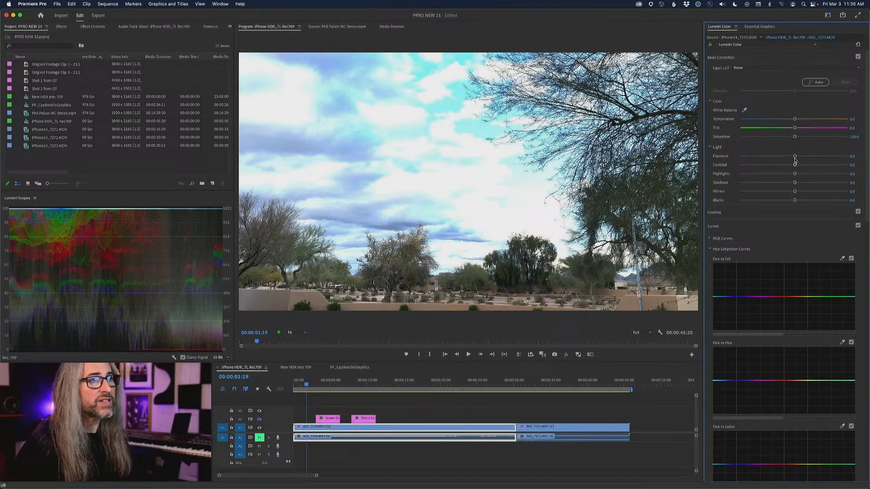
left_click_drag(795, 191, 766, 156)
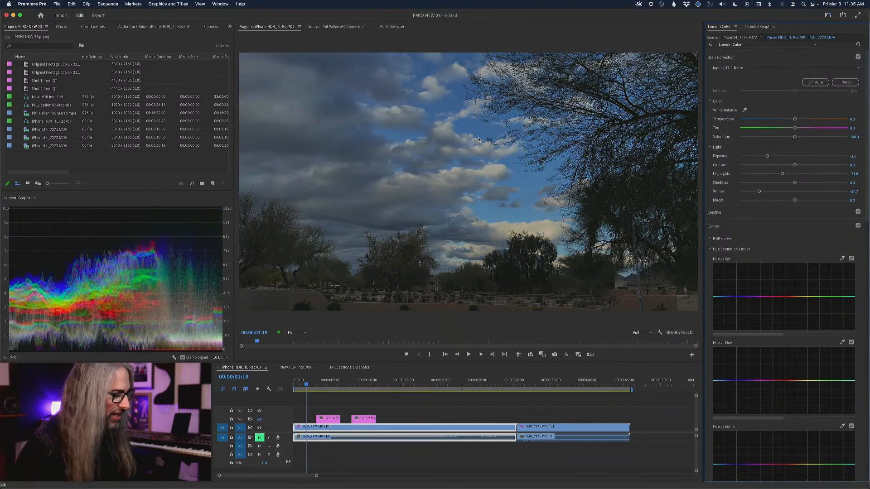
key("grave")
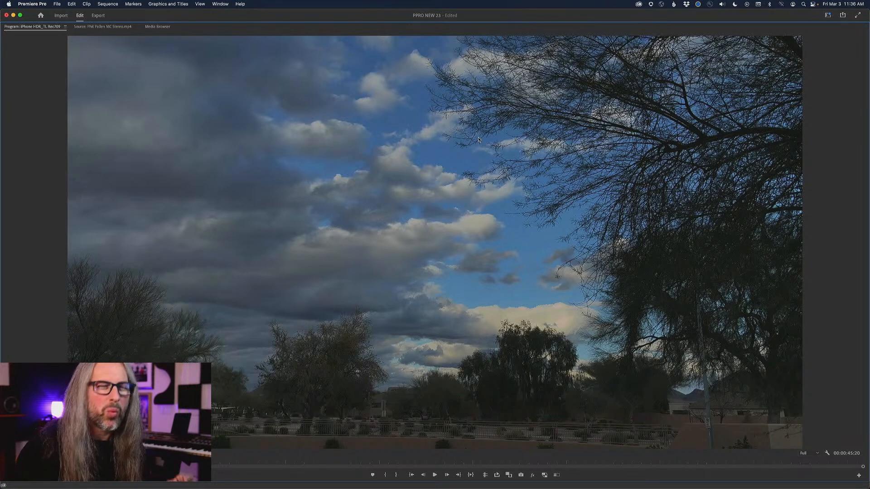
key("grave")
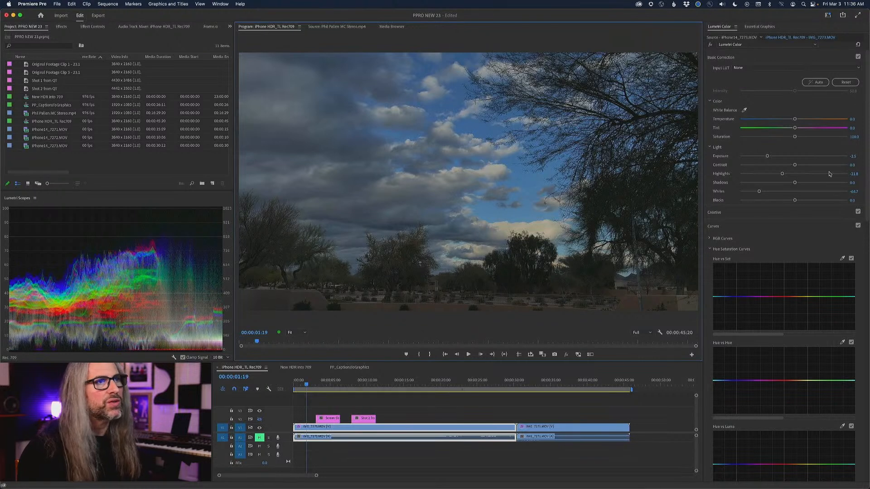
left_click_drag(798, 183, 818, 184)
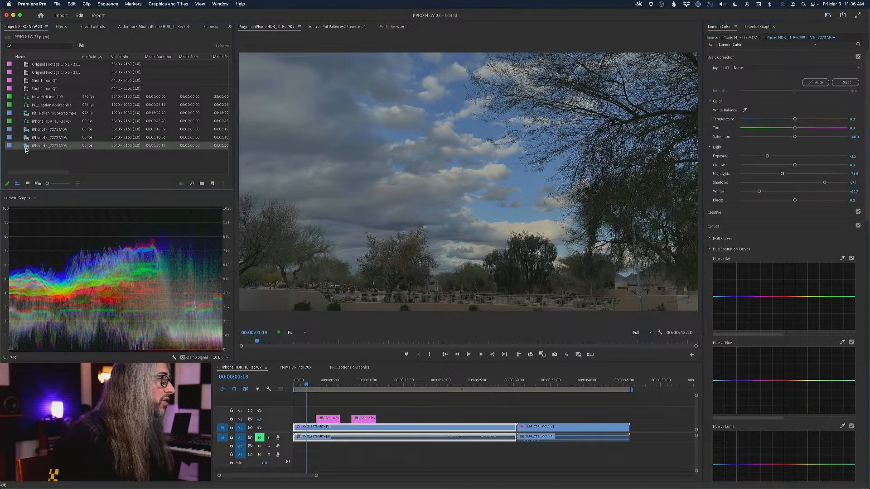
Step: Inspect the file properties of iPhone14_7273.MOV, including its color space and color space override
right_click(28, 146)
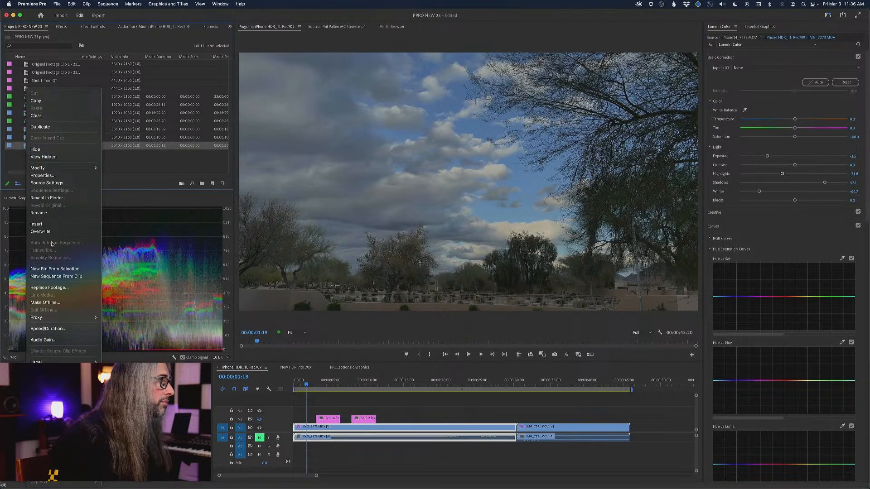
left_click(43, 175)
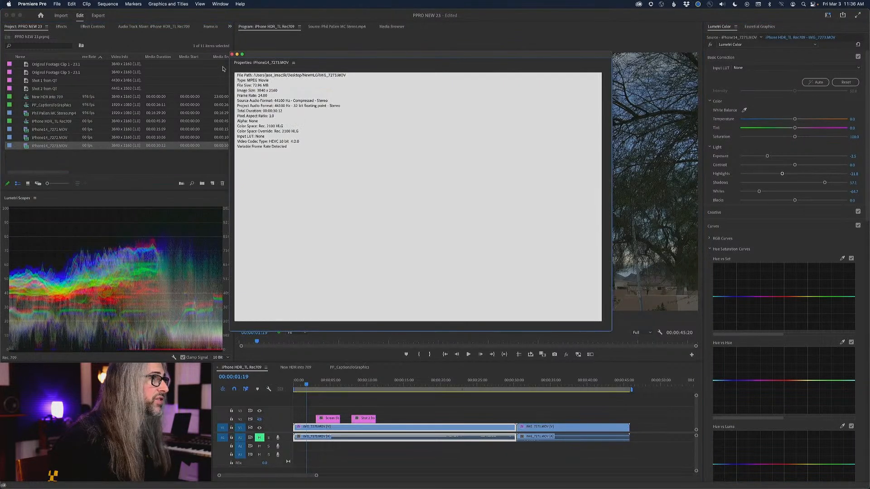
left_click_drag(272, 59, 283, 60)
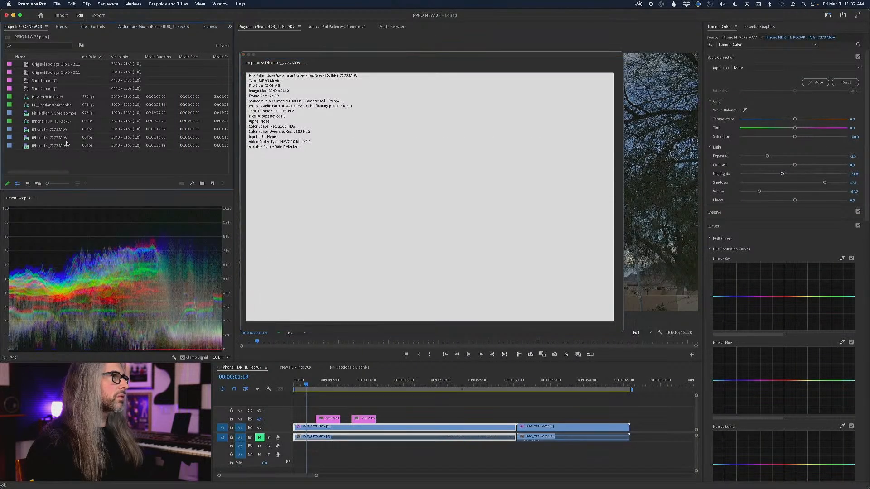
left_click(243, 54)
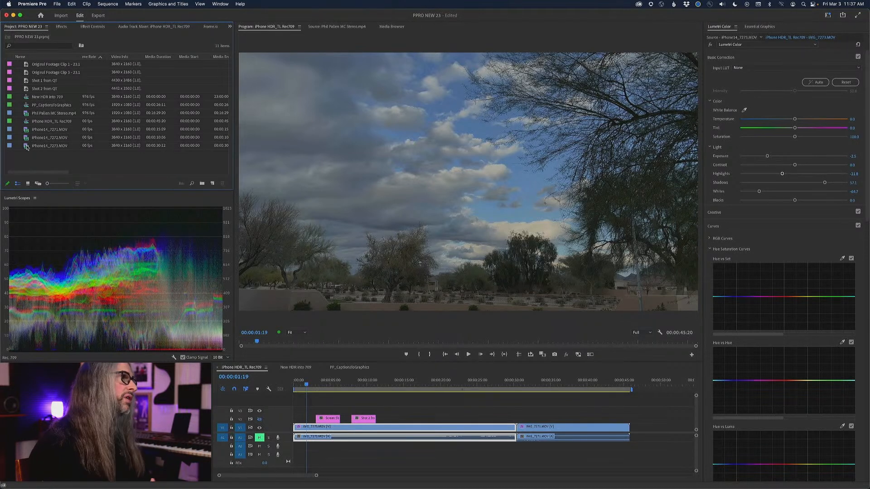
Step: Examine the color management options in the Interpret Footage settings of iPhone14_7273.MOV, including the color space override choices
right_click(27, 147)
mouse_move(71, 166)
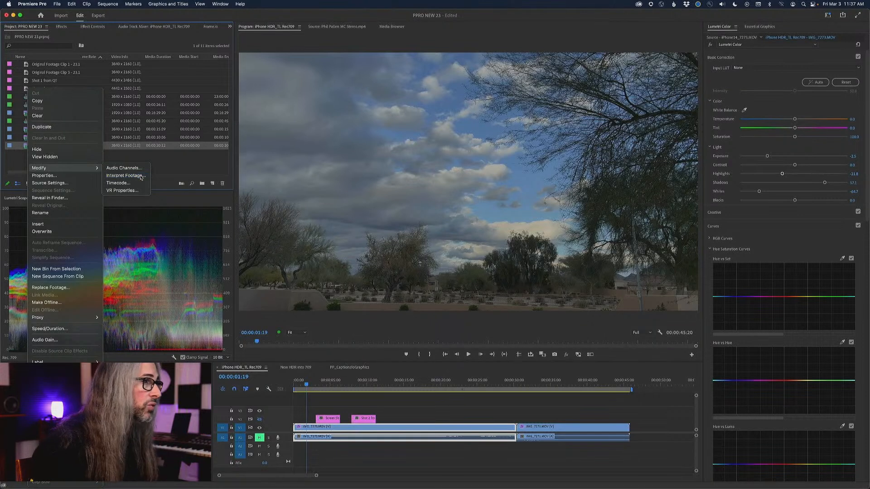
left_click(141, 177)
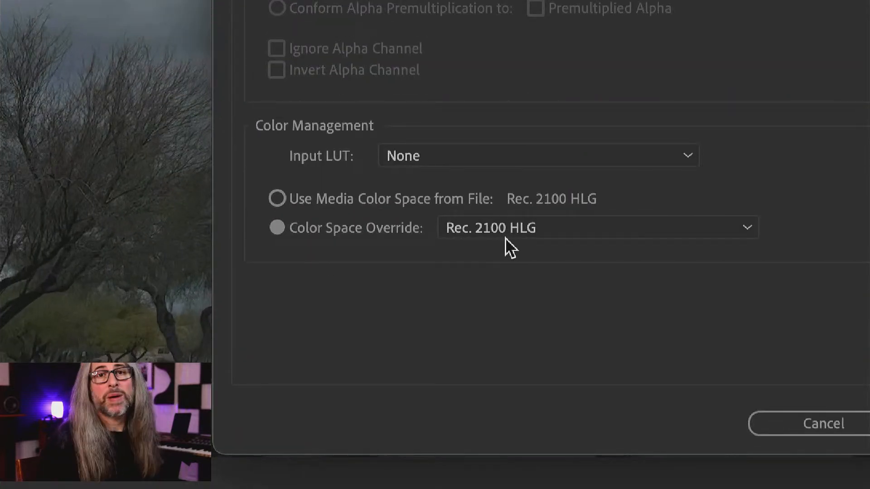
left_click(537, 226)
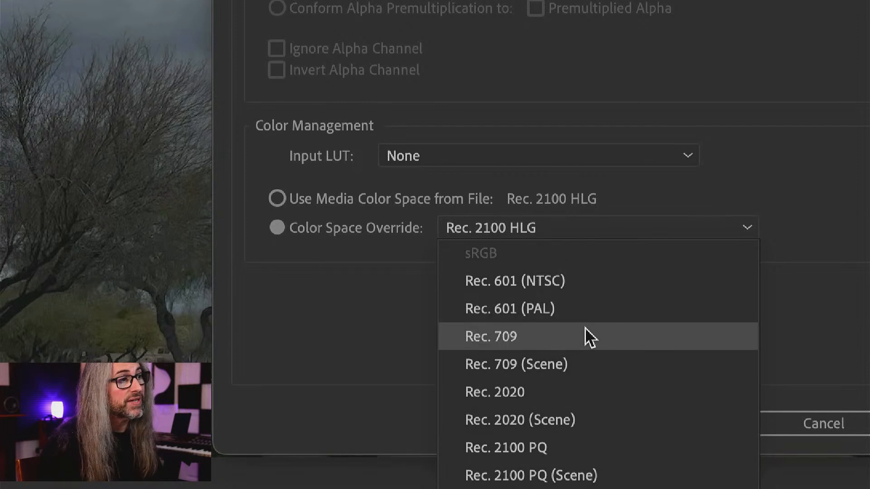
left_click(365, 266)
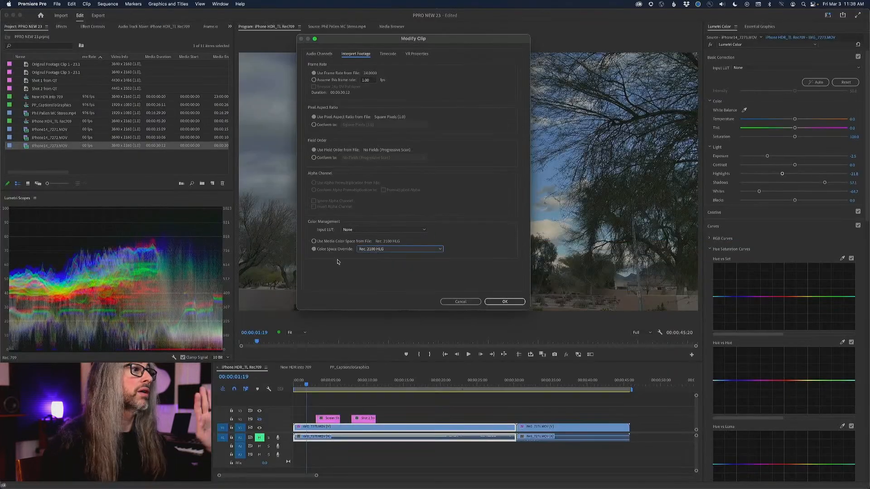
left_click(460, 302)
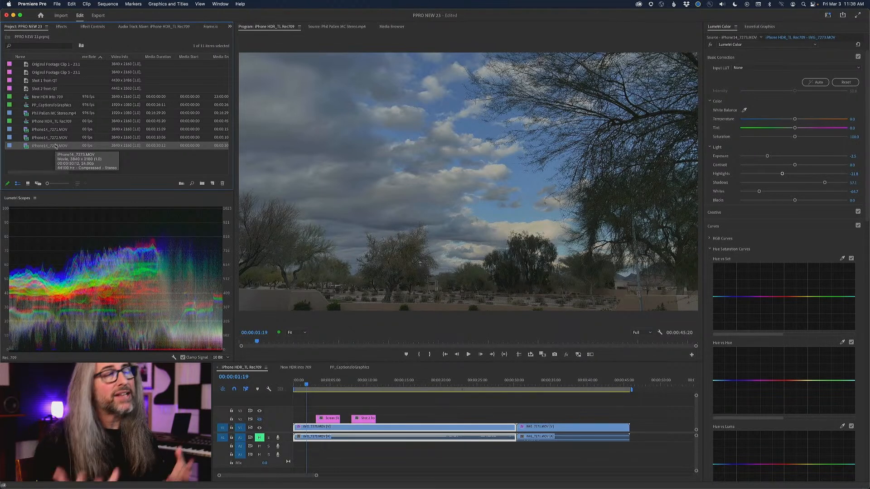
Step: Review the working color space and Auto Tone Map Media options for a new sequence without creating one
left_click(212, 183)
left_click(218, 193)
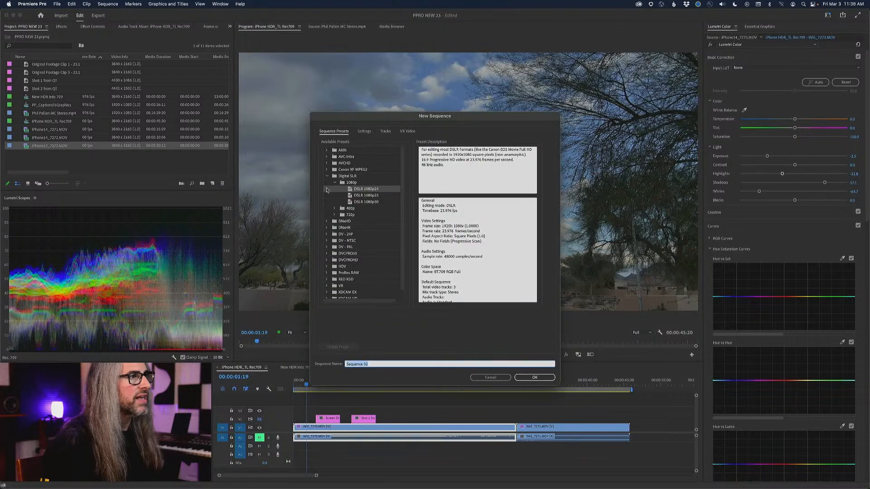
left_click(364, 131)
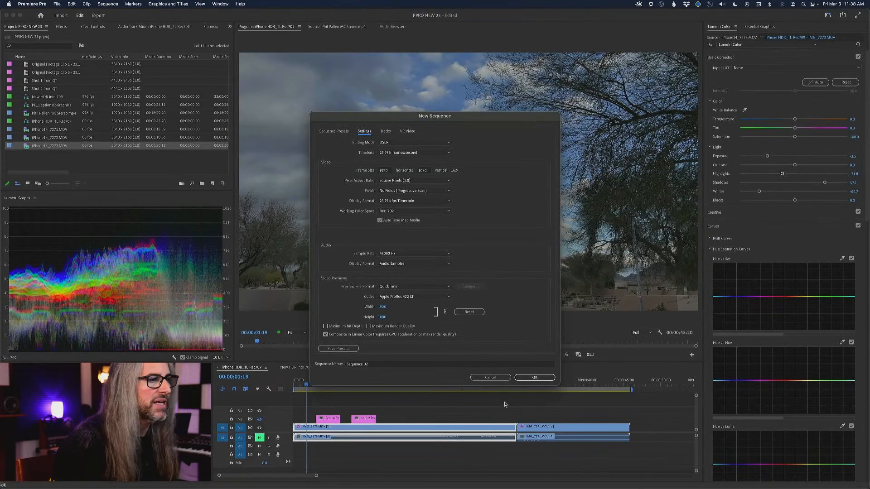
left_click(482, 379)
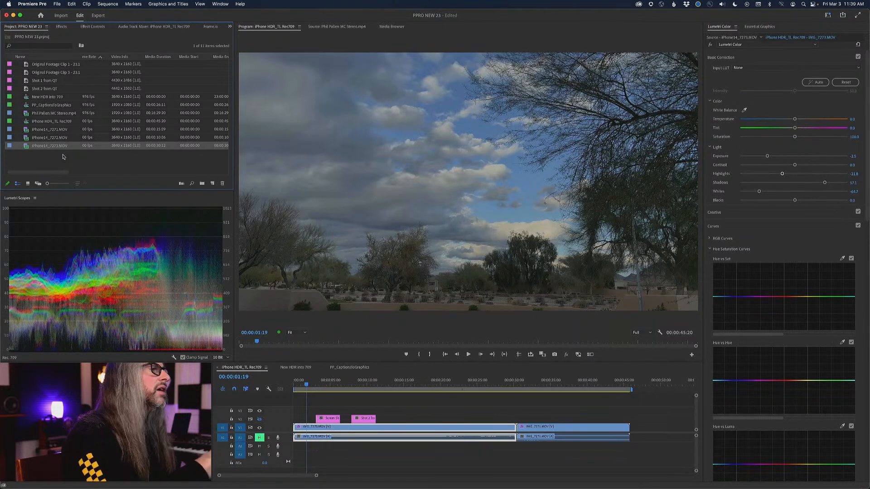
Step: Open the New HDR into 709 sequence and check the working color space and tone mapping in its sequence settings
left_click(295, 368)
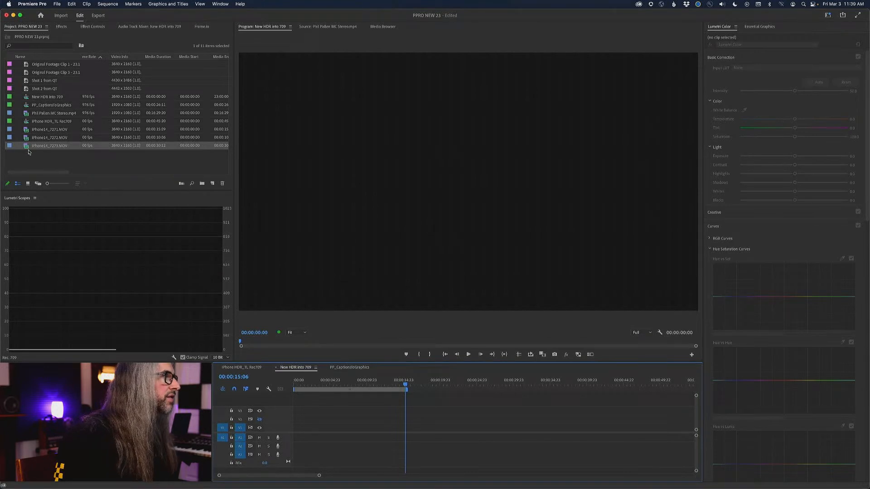
left_click(23, 98)
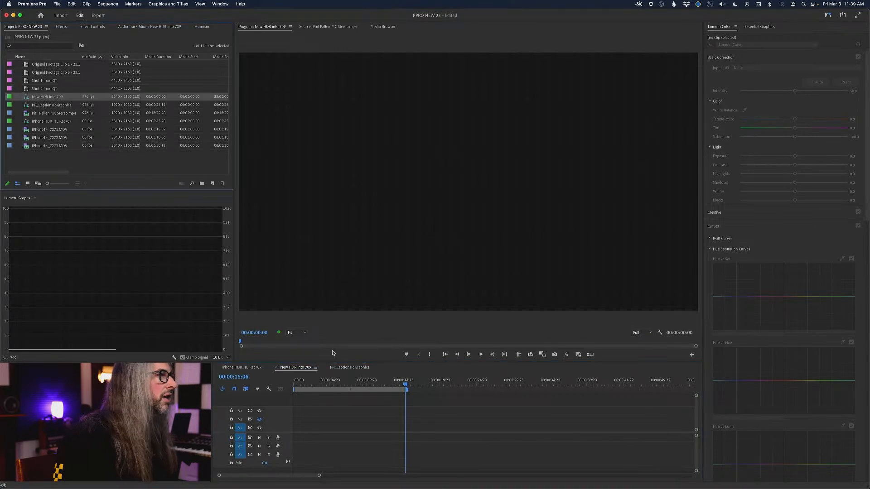
left_click(97, 3)
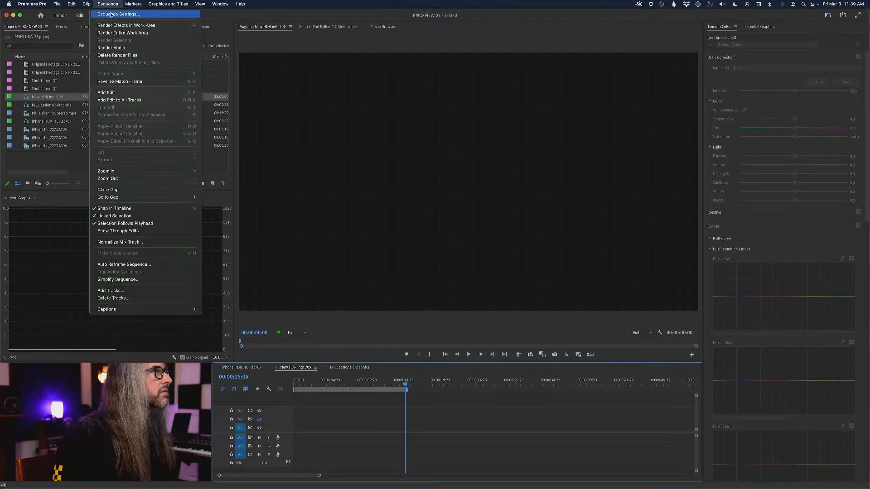
left_click(113, 14)
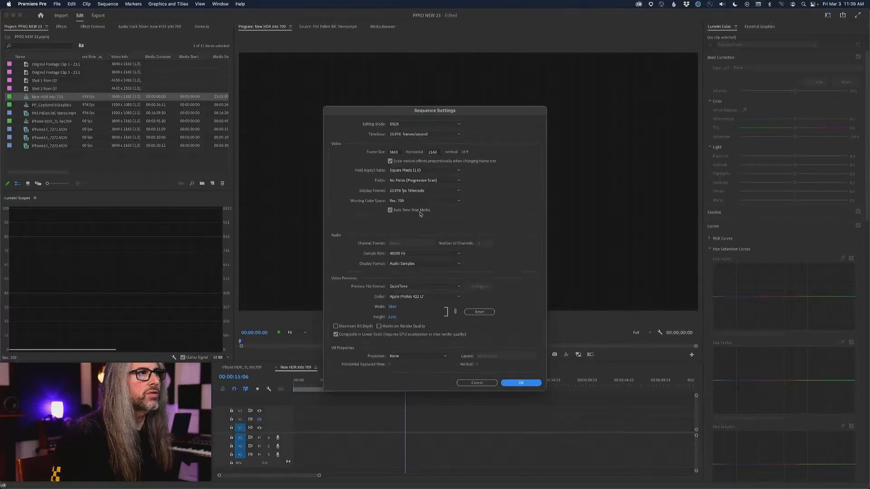
left_click(477, 384)
Step: Place iPhone14_7273.MOV at the start of the New HDR into 709 timeline and return the playhead to 00:00:00:00
left_click_drag(26, 146, 295, 431)
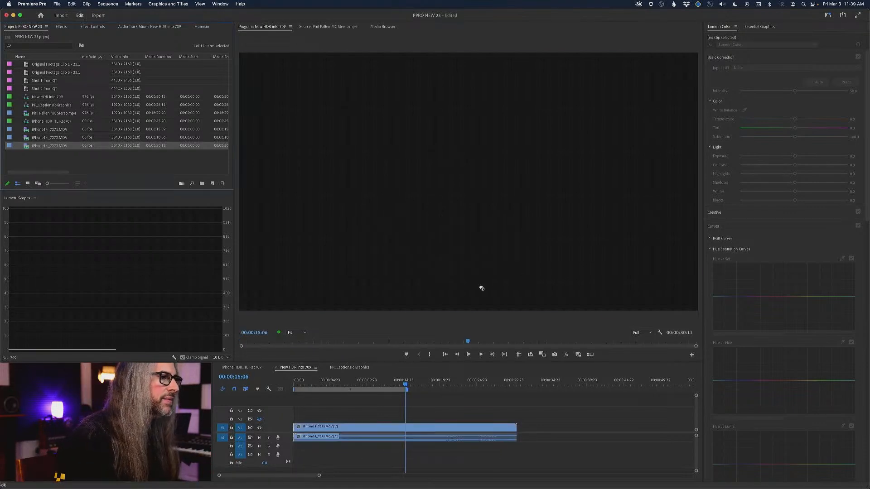
left_click(490, 266)
left_click_drag(382, 384, 294, 386)
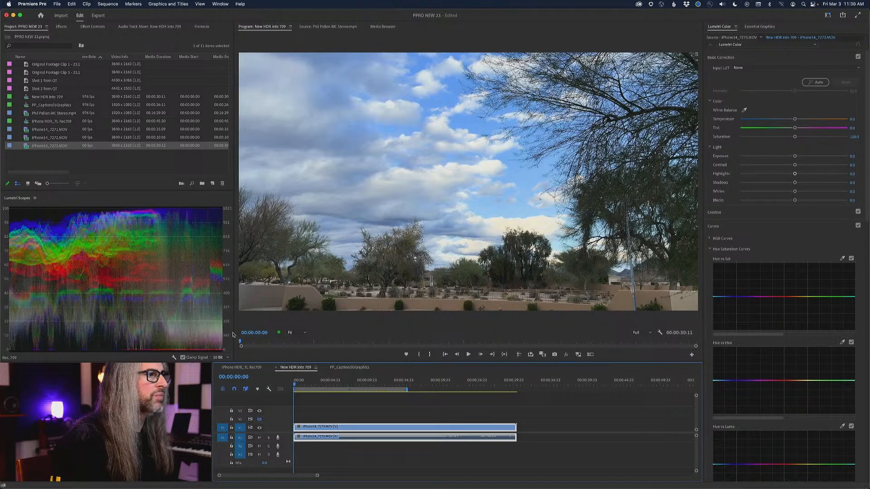
Step: Reset the Lumetri Color adjustments on the clip in iPhone HDR_TL Rec709 and compare its picture with New HDR into 709
left_click(242, 367)
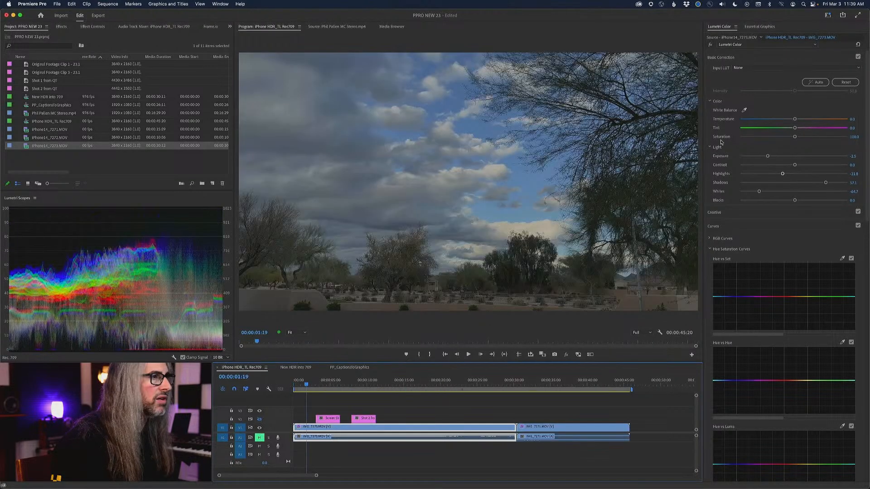
left_click(857, 44)
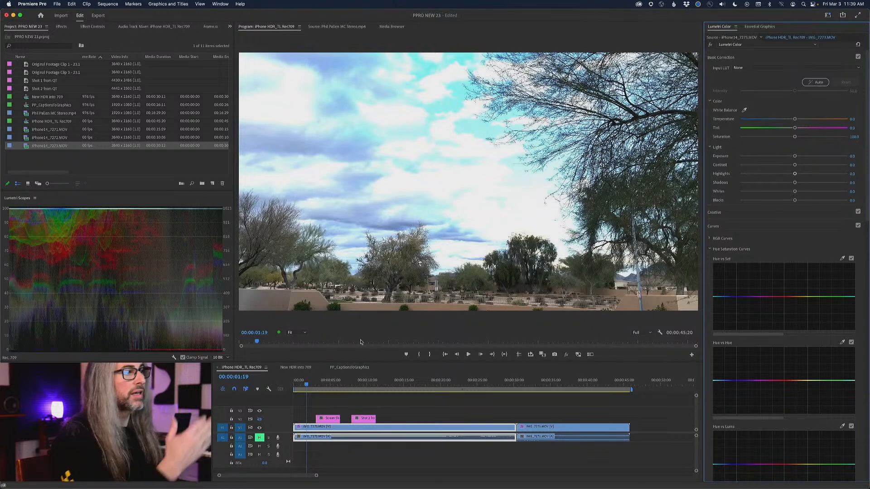
left_click(293, 368)
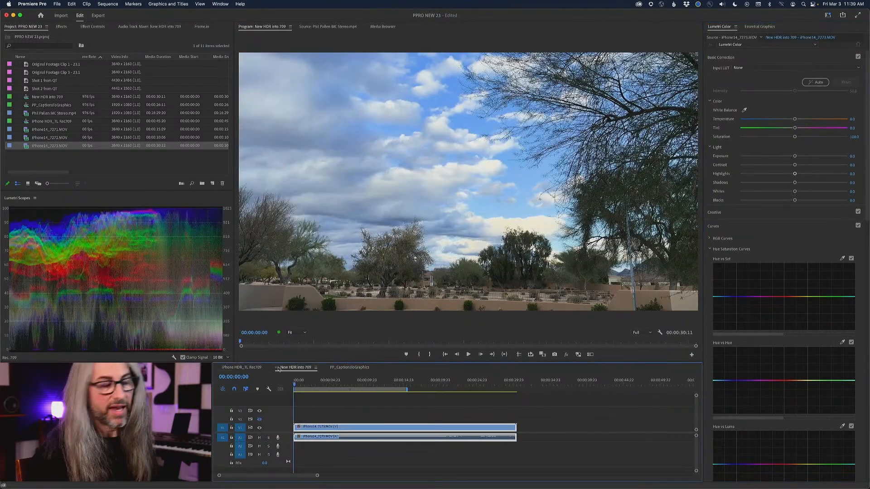
left_click(230, 368)
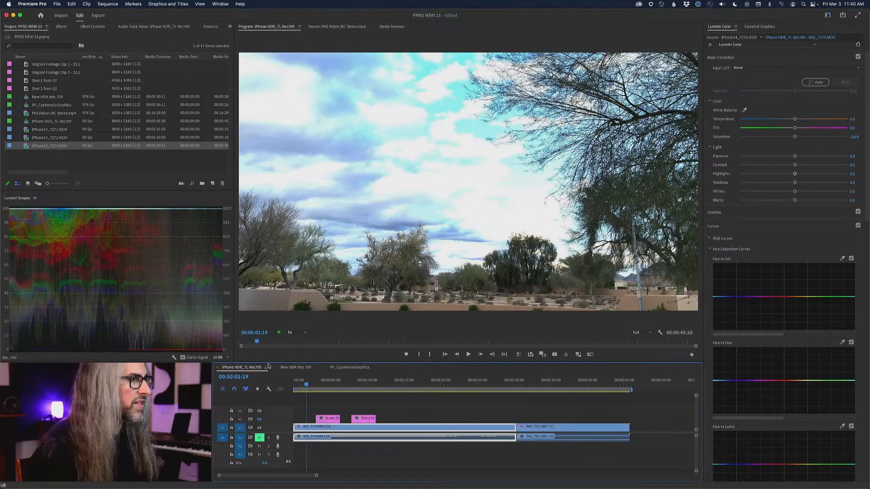
left_click(294, 368)
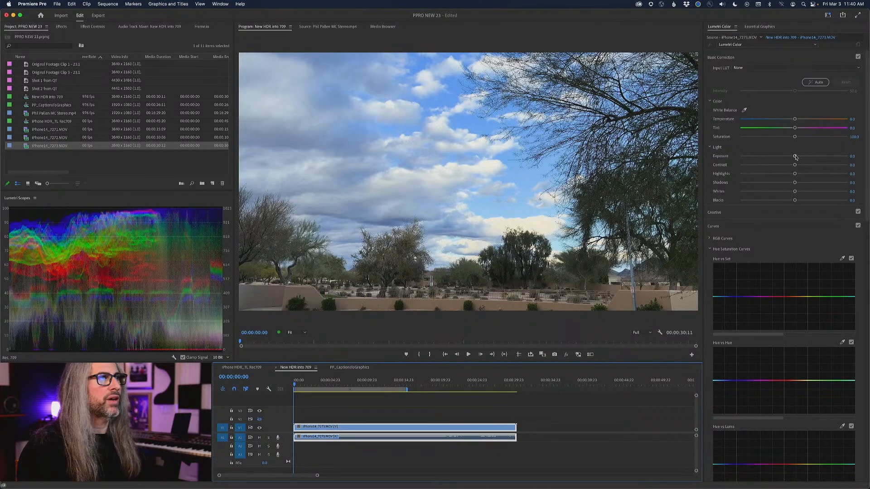
Step: Lower the iPhone clip's Exposure to about -0.5 and compare its picture with IMG_7273.MOV in QuickTime Player
left_click_drag(795, 157, 791, 157)
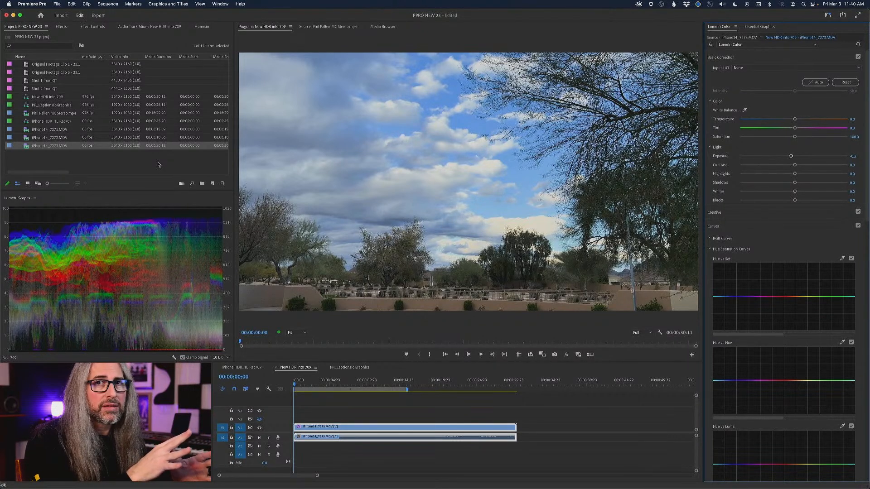
key("super+Tab")
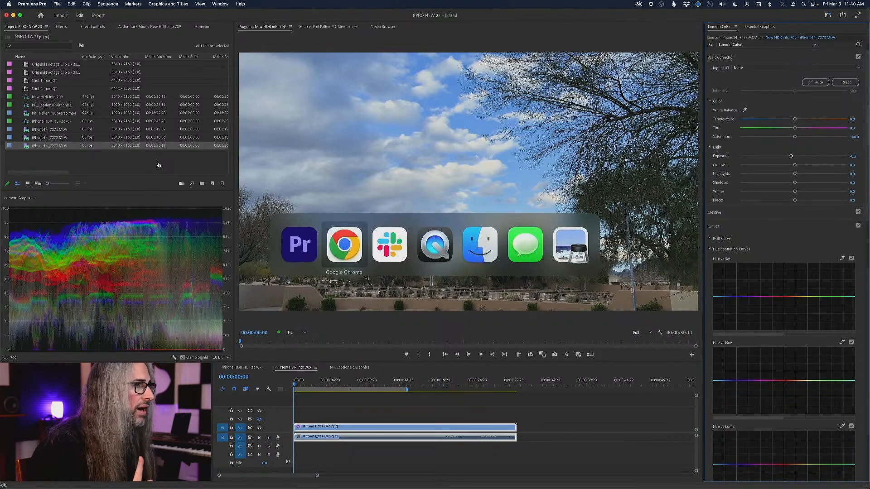
key("super+Tab")
key("super+Tab")
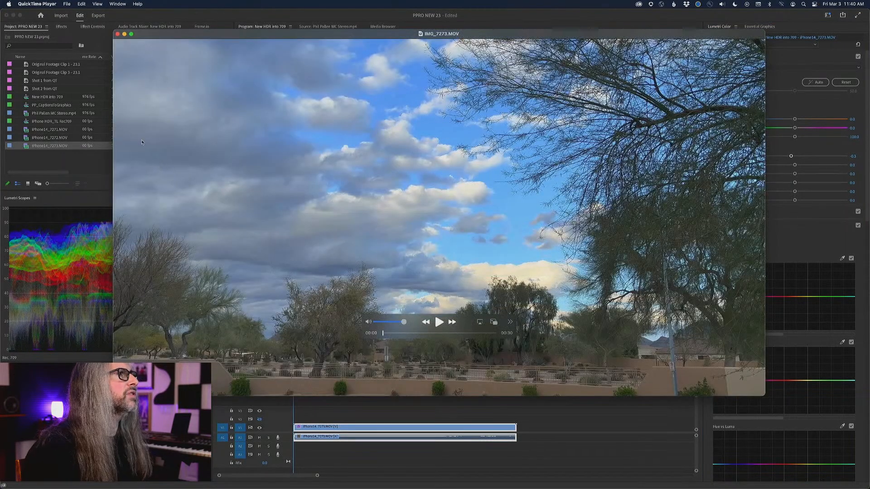
left_click(123, 3)
left_click(124, 3)
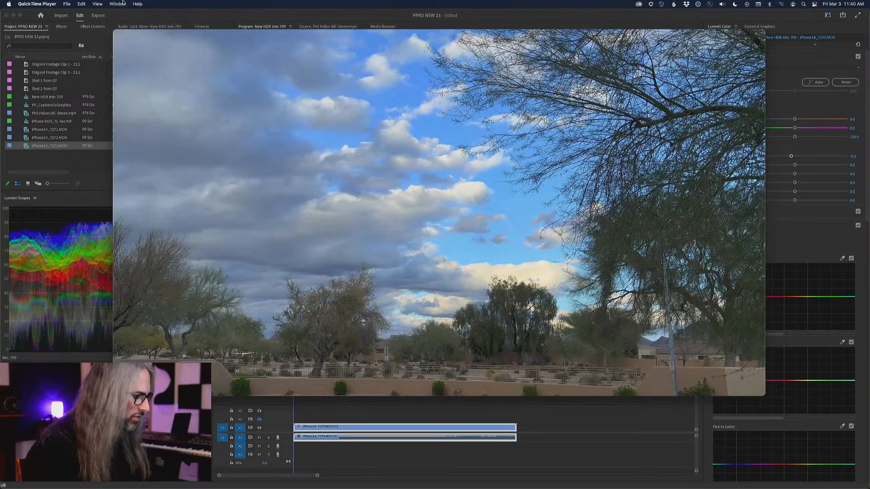
Step: Switch to Preview and compare the tone mapping and manual mapping images in Premiere_QT_Comparisons with Resolve01.png
key("super+Tab")
key("super+Tab")
key("super+Tab")
key("super+Tab")
key("super+Tab")
key("super+Tab")
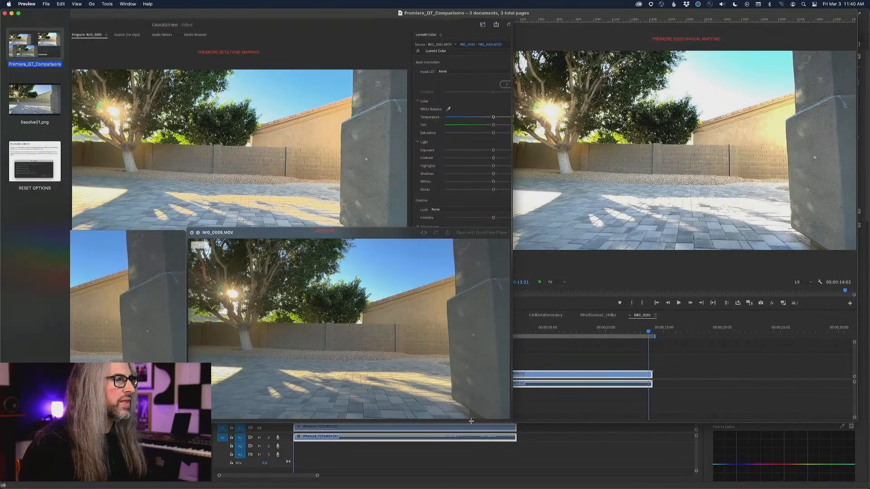
scroll(486, 422, "up", 2)
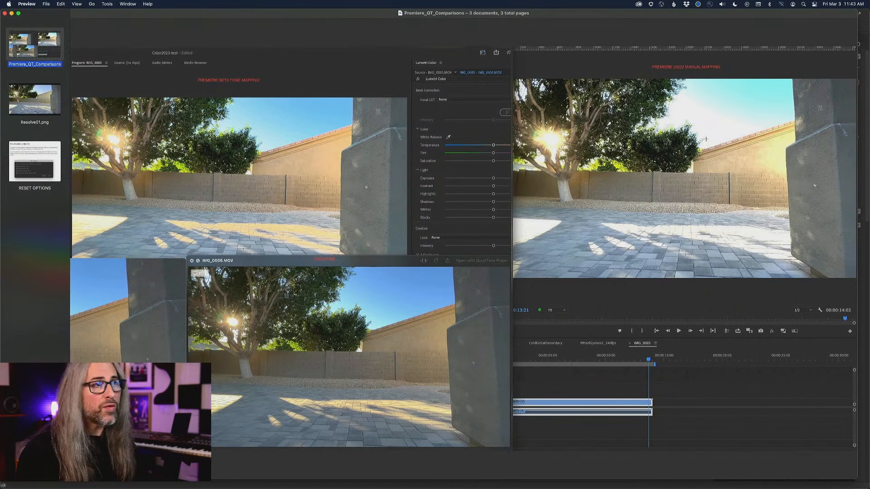
left_click(26, 101)
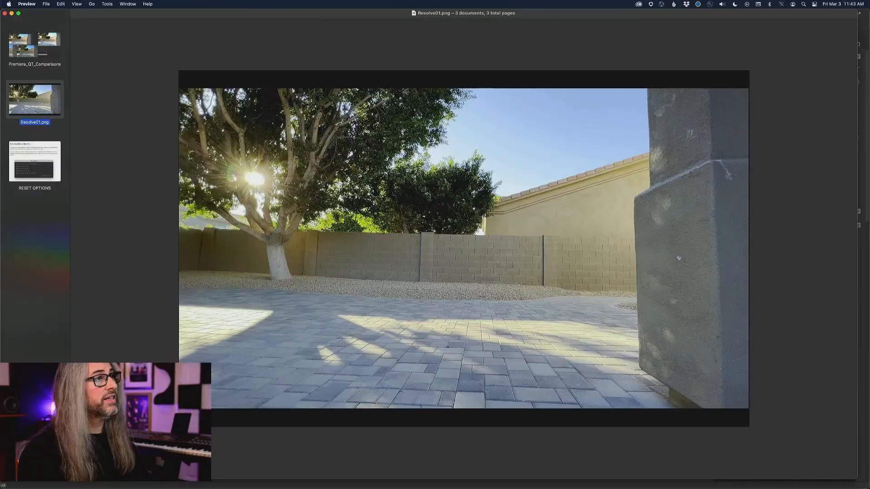
left_click(25, 46)
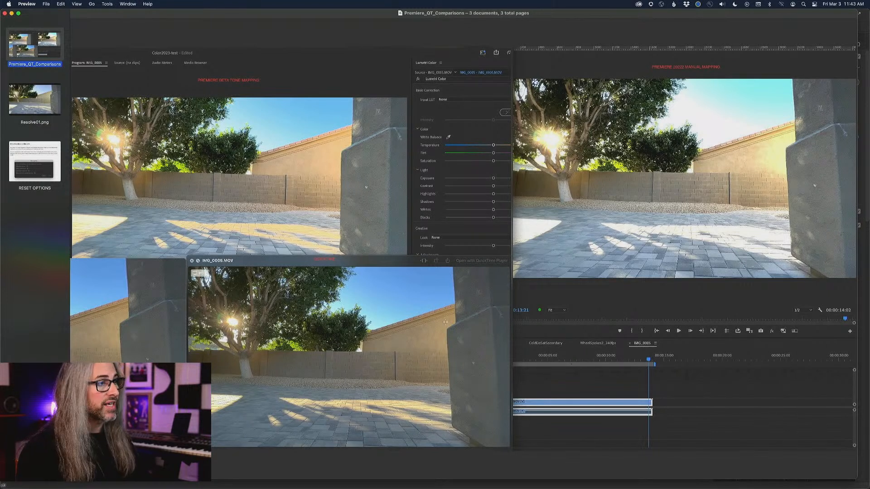
left_click(35, 100)
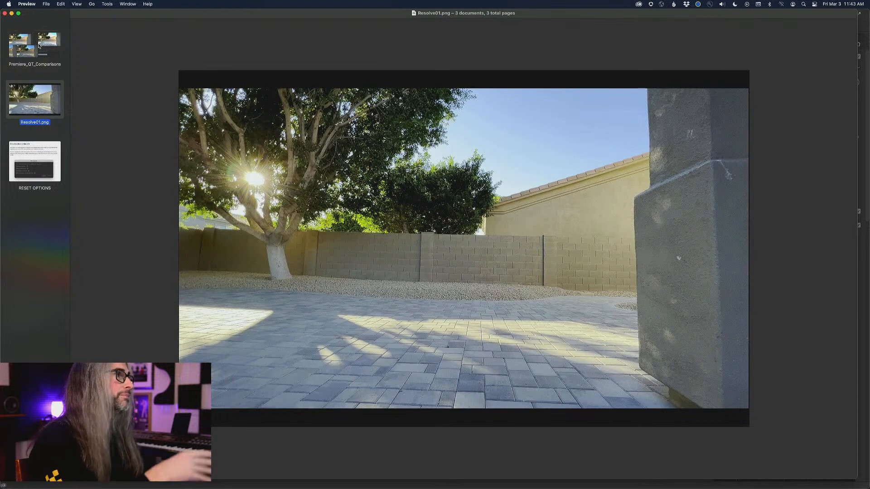
left_click(39, 46)
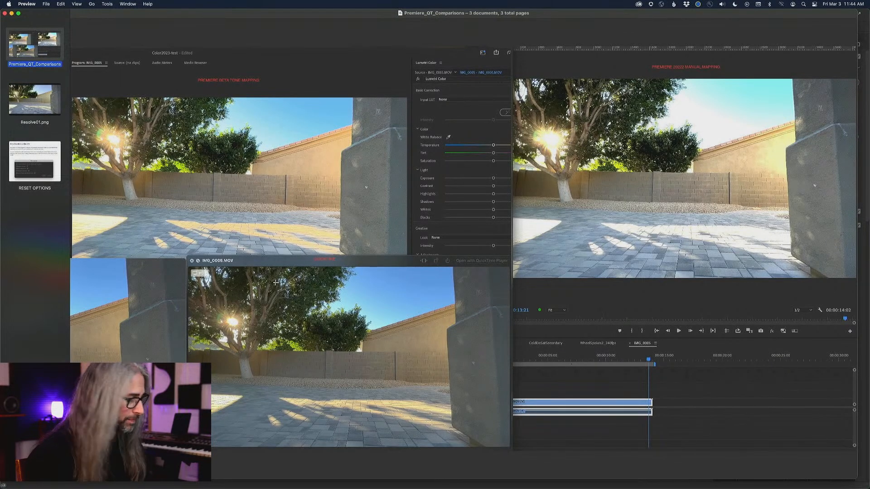
Step: Return to Premiere Pro and set the clip's Shadows to about 28.7, Whites to about -22 and Blacks to about 15.5
key("super+Tab")
key("super+Tab")
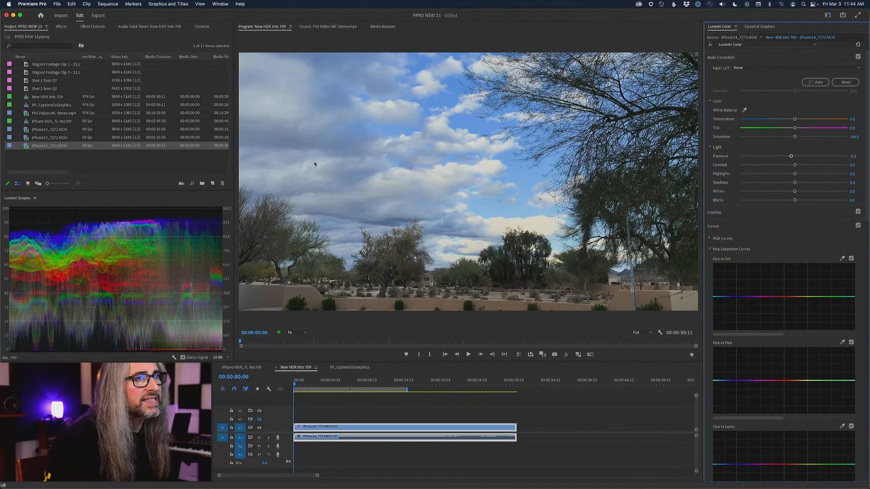
mouse_move(797, 193)
left_mouse_down()
mouse_move(783, 190)
mouse_move(809, 183)
mouse_move(786, 202)
mouse_move(808, 204)
mouse_move(801, 204)
left_mouse_up()
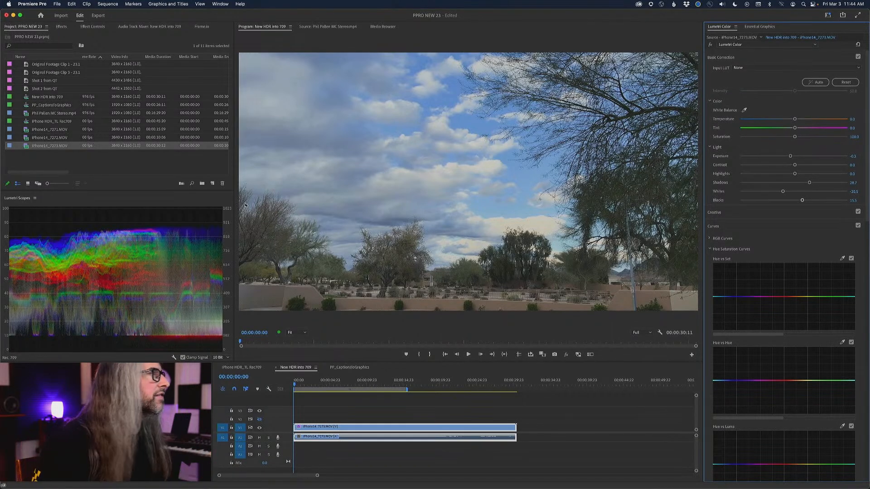
Step: Place Shot 2 from QT on track V2 about 4 seconds into the sequence and enable that track's output
left_click(26, 89)
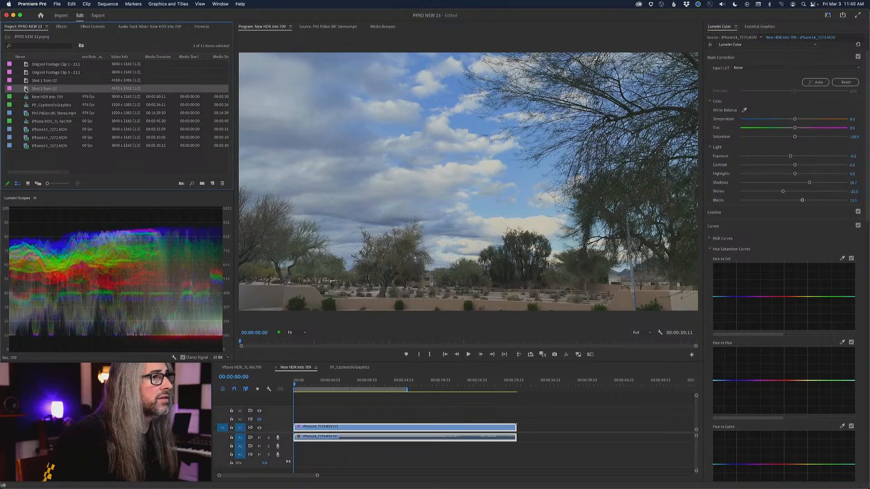
double_click(26, 88)
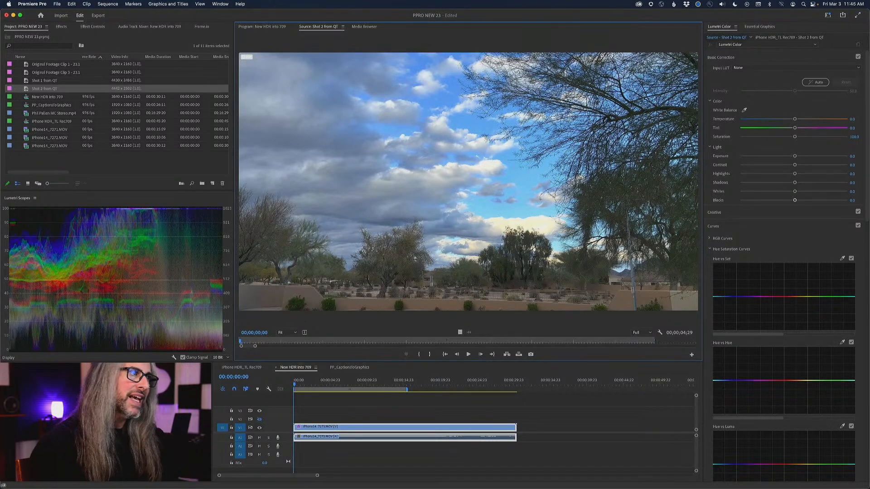
left_click_drag(26, 90, 324, 419)
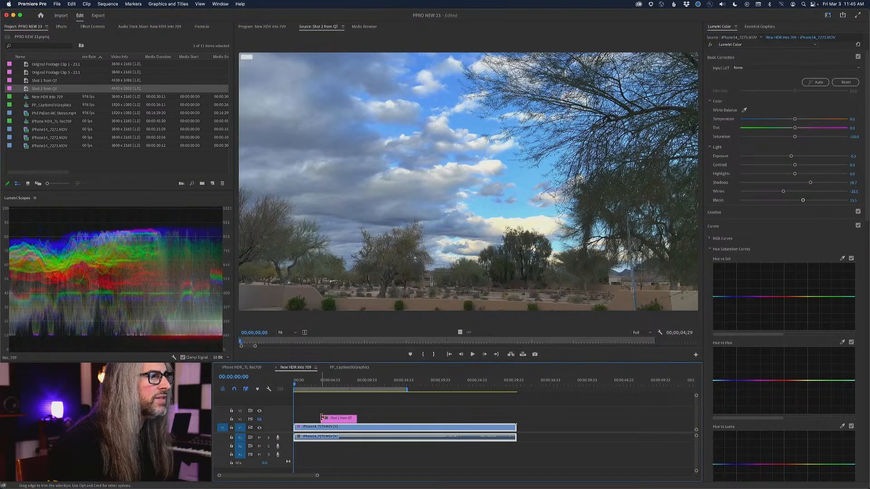
left_click(295, 387)
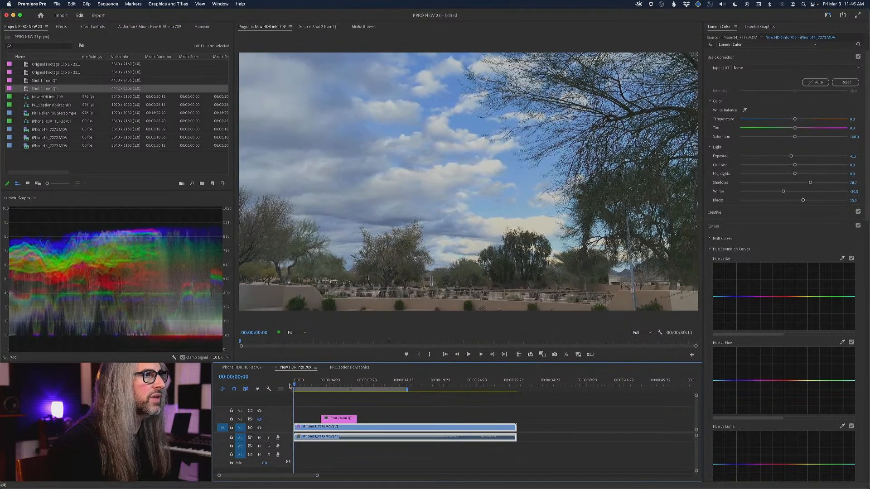
left_click_drag(297, 387, 343, 385)
left_click(259, 419)
key("Home")
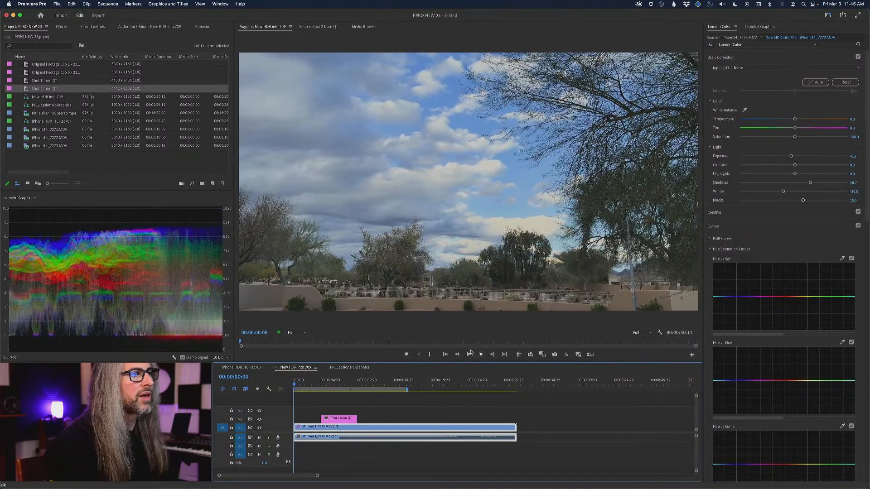
Step: Reset the iPhone clip's Blacks and Whites to 0.0 and set its Shadows to about 23.0
double_click(800, 201)
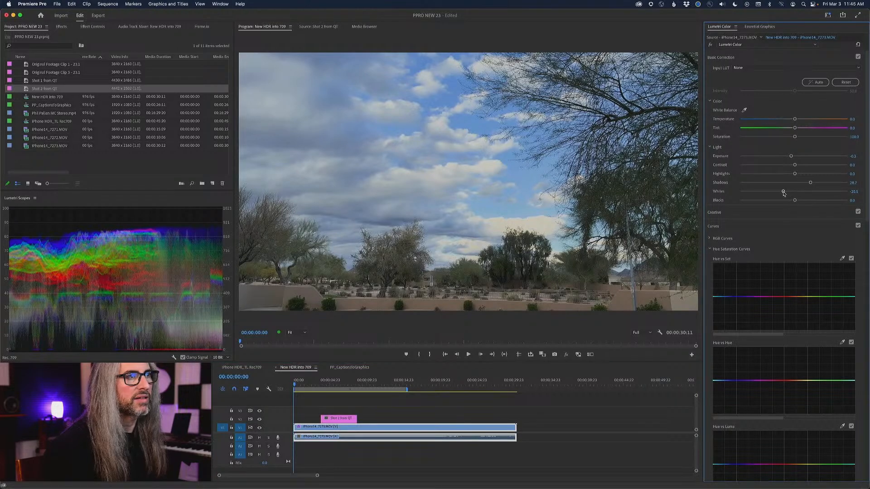
double_click(783, 192)
left_click_drag(810, 183, 807, 184)
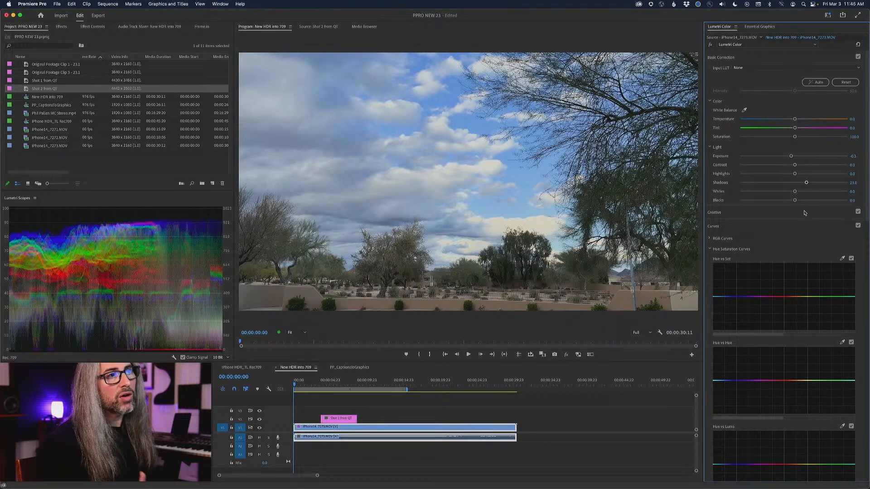
Step: Show the comparison view with a Shot 2 from QT frame as reference and turn off Face Detection for Color Match
left_click(756, 225)
left_click_drag(867, 241, 868, 359)
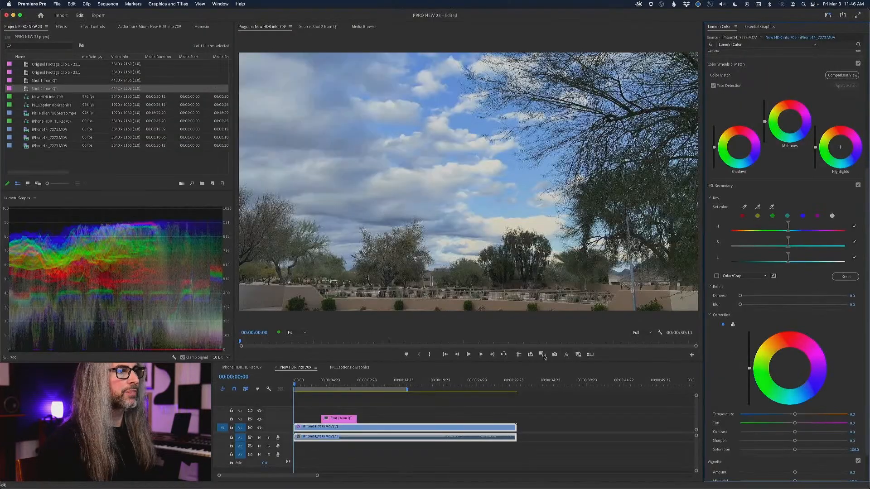
left_click(543, 356)
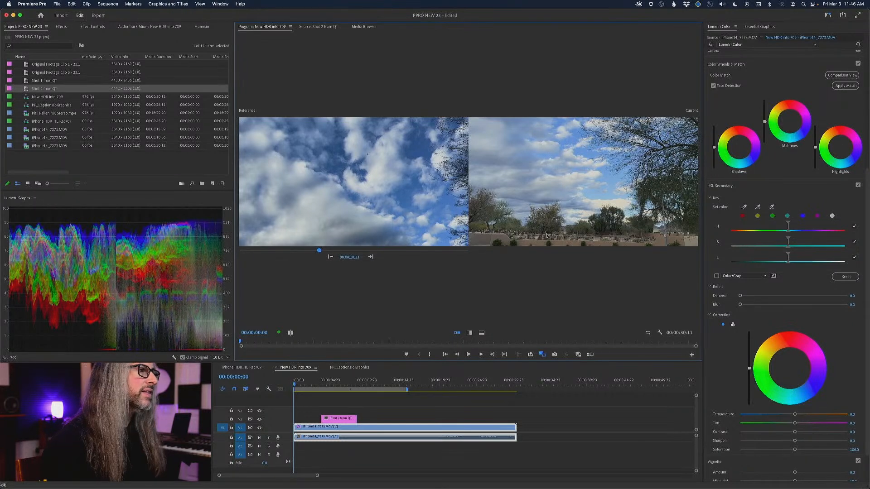
left_click_drag(319, 251, 291, 253)
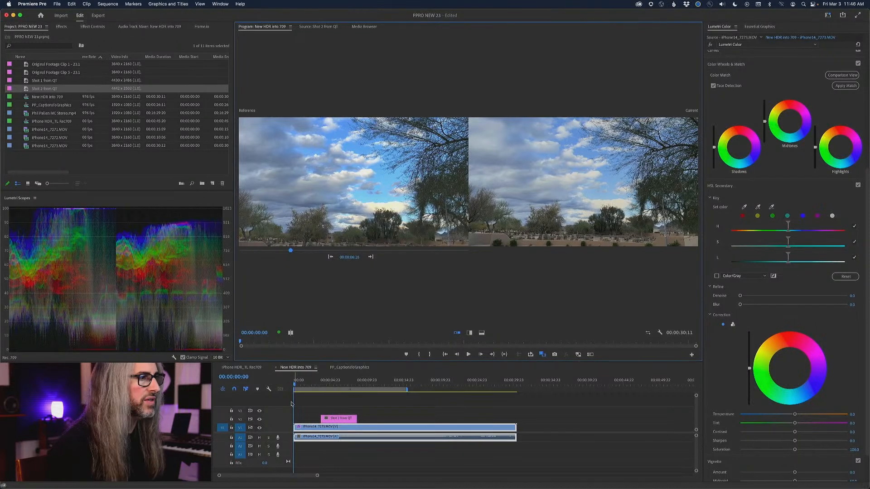
left_click(297, 386)
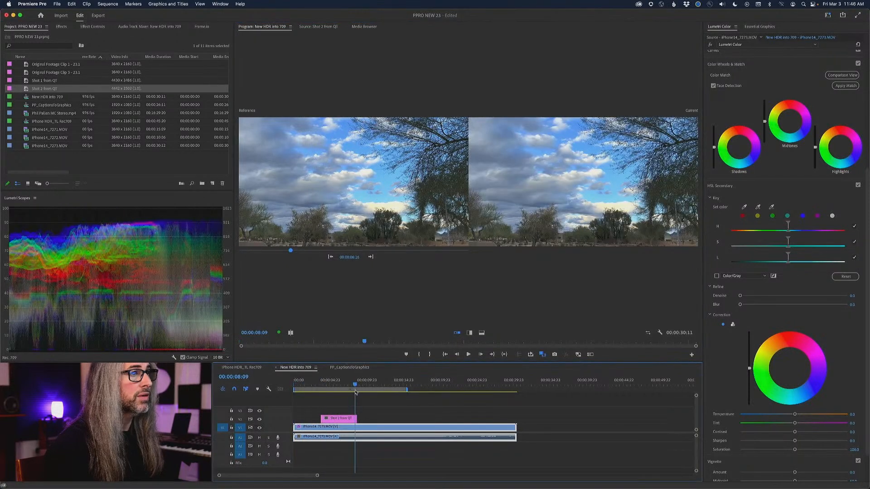
mouse_move(295, 385)
left_mouse_down()
mouse_move(317, 385)
mouse_move(294, 385)
left_mouse_up()
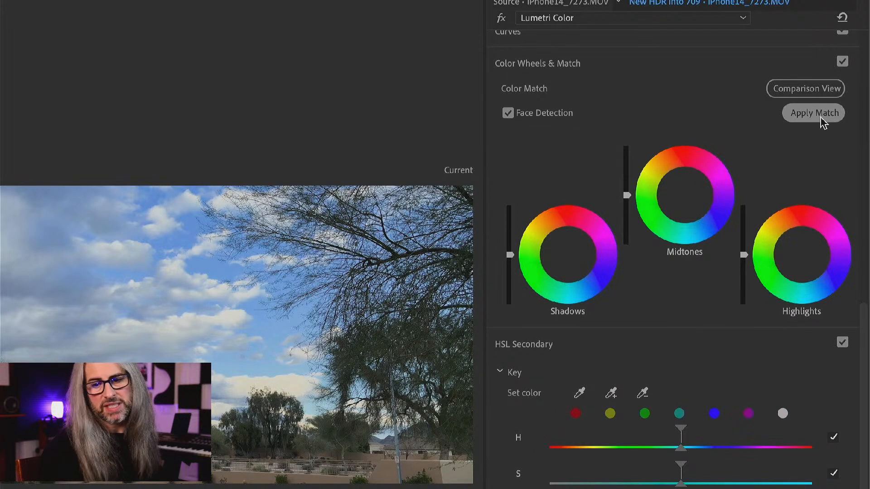
left_click(508, 113)
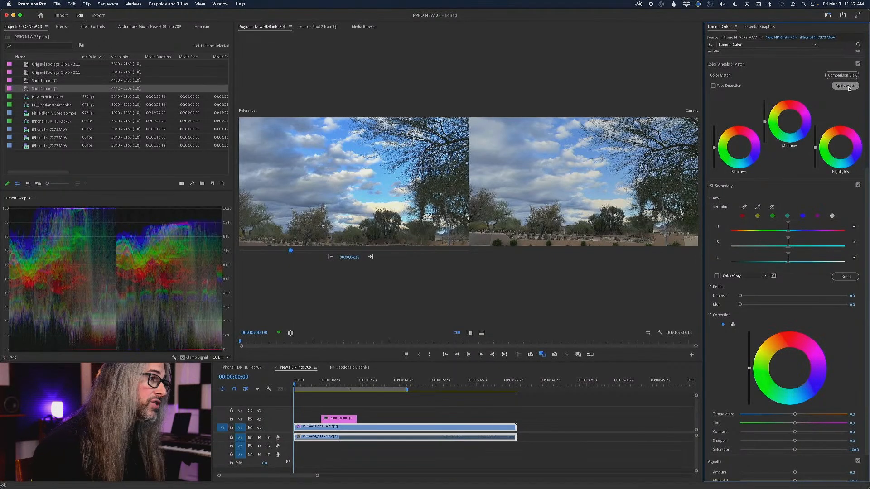
Step: Move Shot 2 from QT to about 7 seconds on V2, then compare reference frame 00:00:10:00 with the iPhone clip at 00:00:03:23
mouse_move(294, 386)
left_mouse_down()
mouse_move(323, 388)
mouse_move(312, 384)
left_mouse_up()
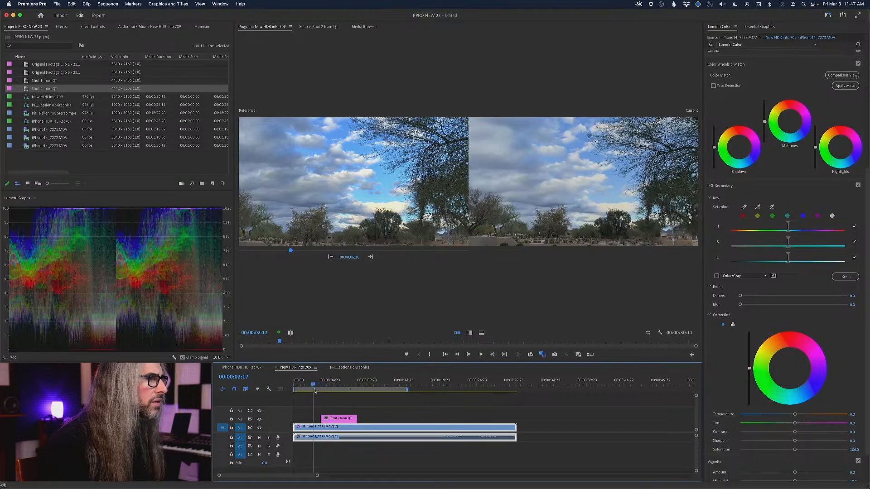
key("space")
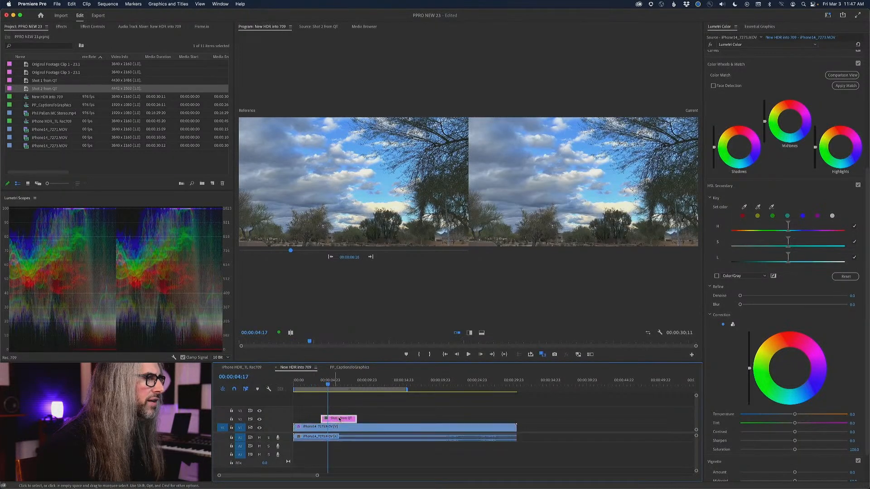
left_click_drag(335, 418, 358, 419)
left_click(326, 385)
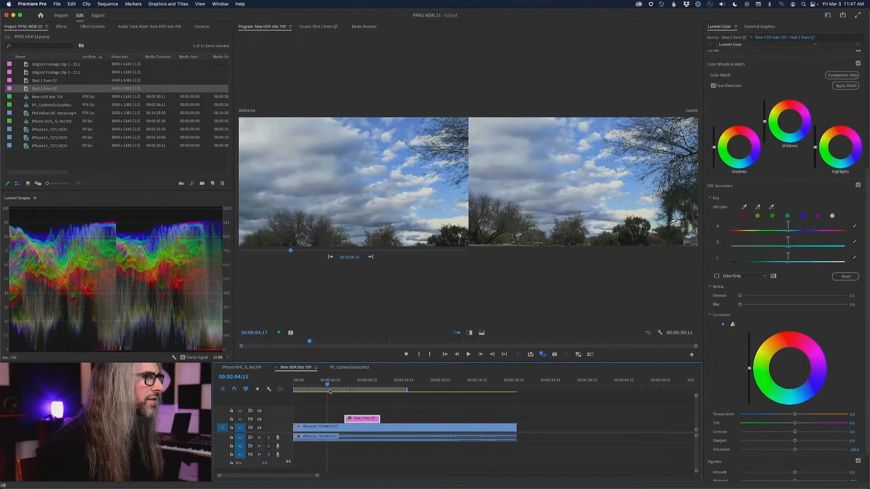
left_click_drag(291, 250, 316, 251)
left_click_drag(328, 384, 324, 383)
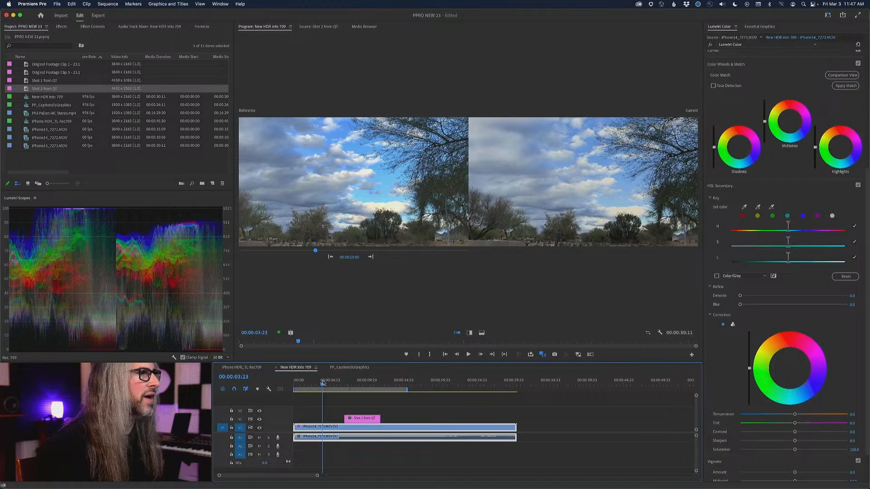
Step: Apply the color match to the iPhone clip and slightly lower the midtones level
left_click(842, 86)
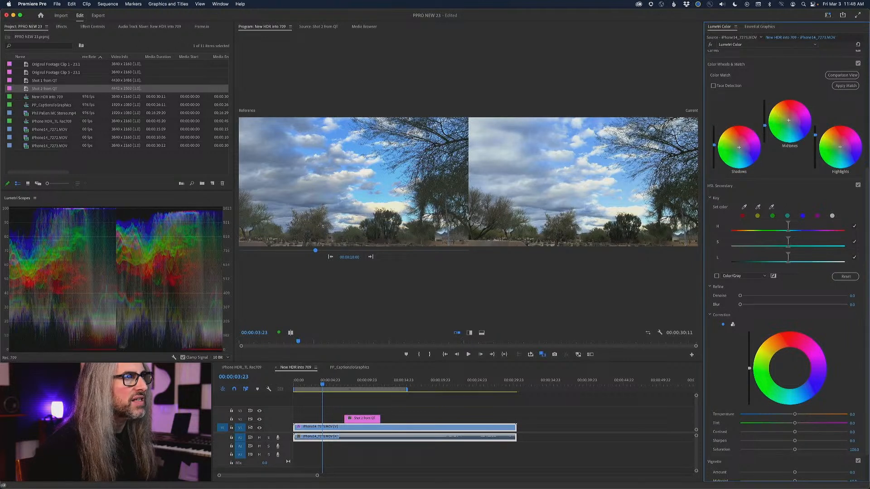
left_click_drag(765, 121, 765, 122)
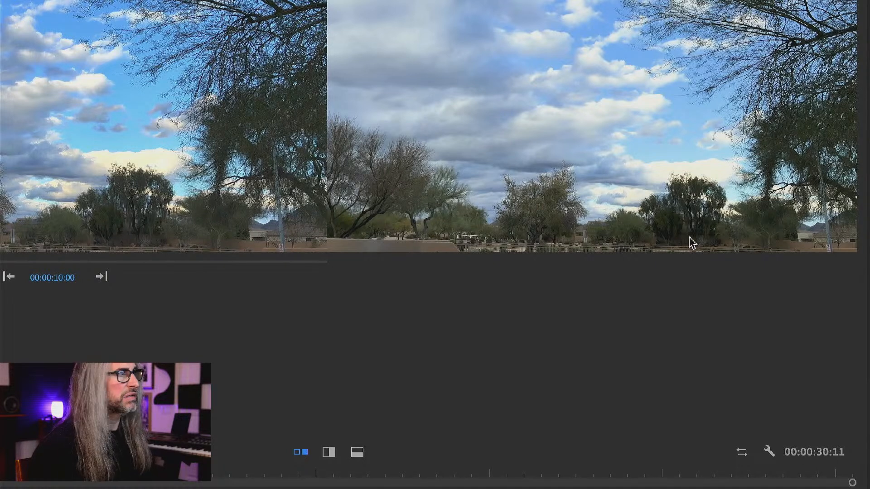
key("ctrl+s")
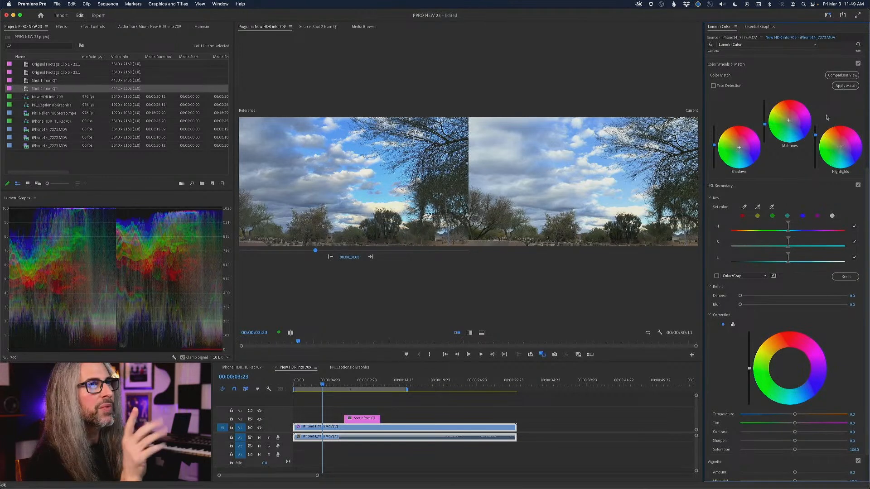
Step: Examine the clip's Lumetri Basic Correction and Hue Saturation Curves, shifting the hue range shown in the Hue vs Sat graph
scroll(868, 150, "down", 2)
scroll(868, 102, "up", 6)
scroll(868, 103, "up", 2)
left_click(753, 193)
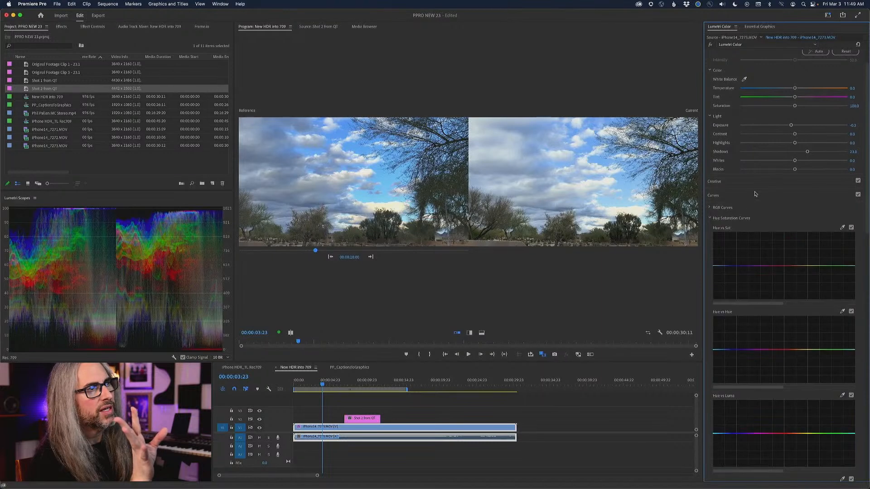
left_click_drag(867, 211, 867, 274)
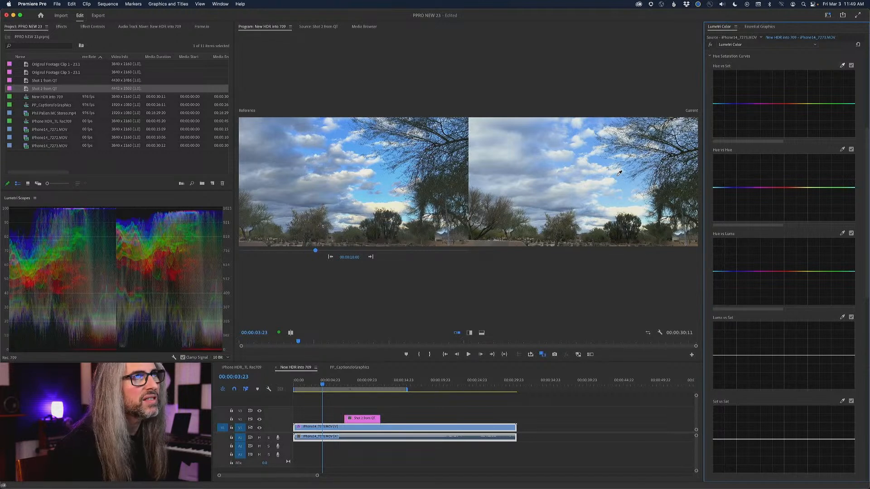
left_click_drag(761, 144, 805, 143)
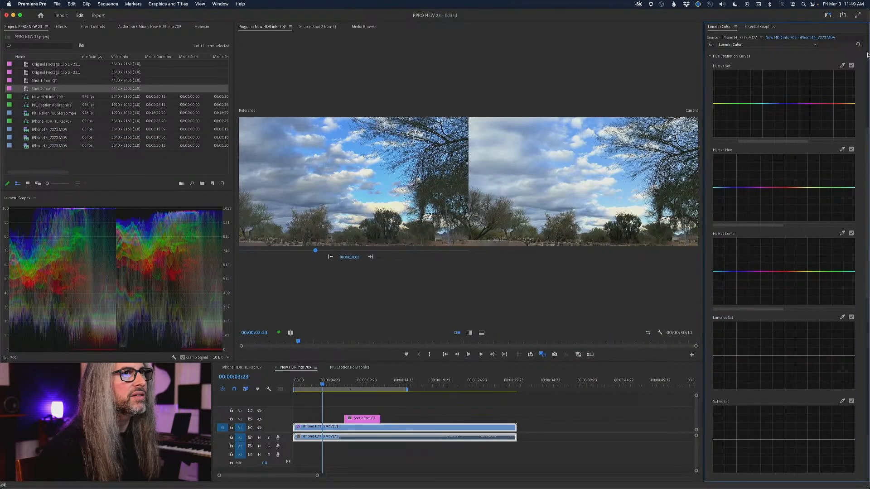
Step: Replace the sampled points on the Hue vs Sat curve with new points around the sky's blues and raise the blue saturation
left_click(842, 65)
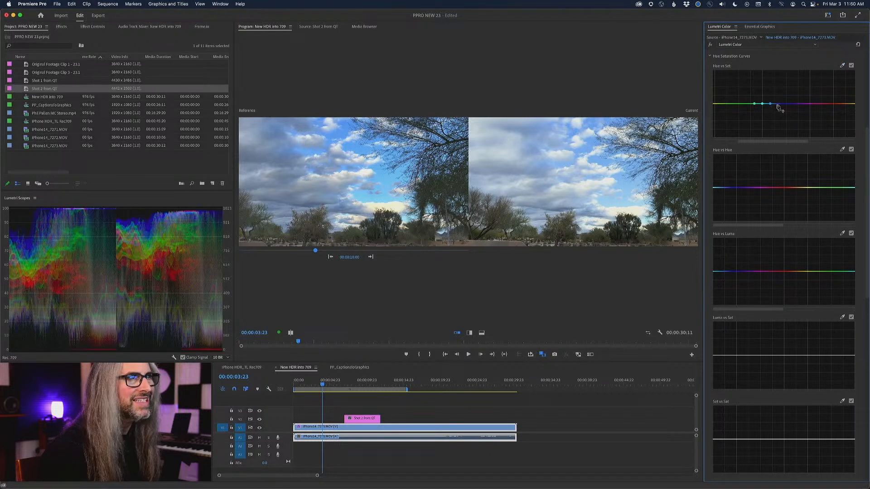
double_click(770, 104)
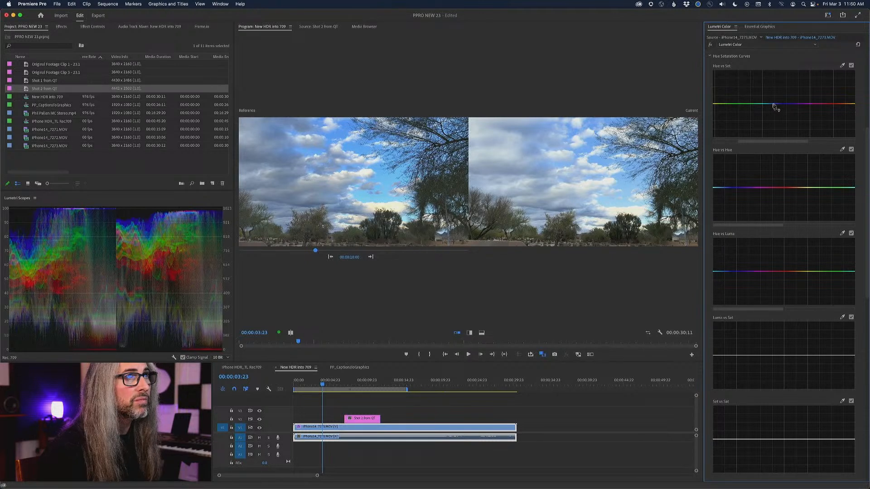
left_click(774, 104)
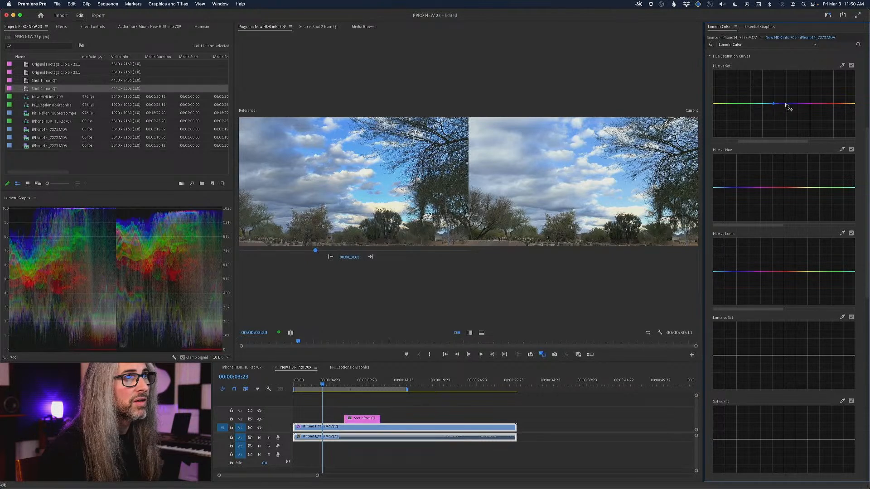
left_click(778, 104)
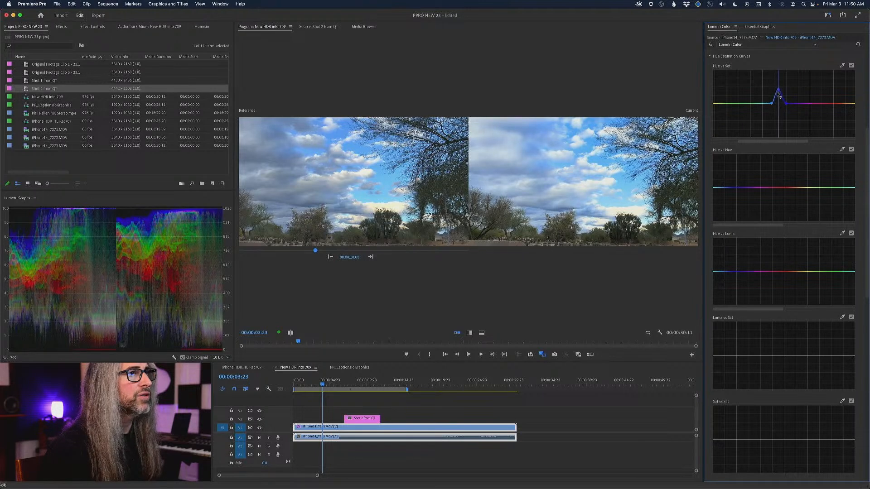
left_click_drag(777, 84, 777, 84)
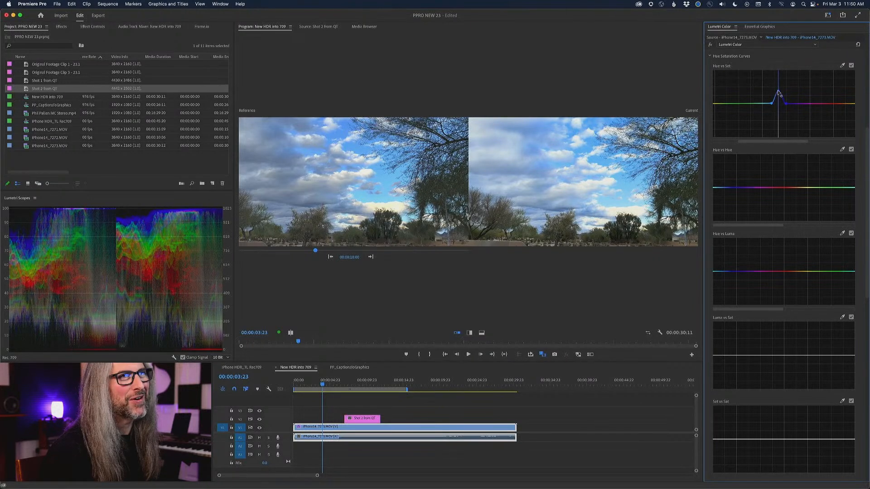
Step: Reshape the blue peak on the Hue vs Sat curve, widening it toward deeper blue and slightly lifting its purple-side point
left_click_drag(778, 91, 783, 96)
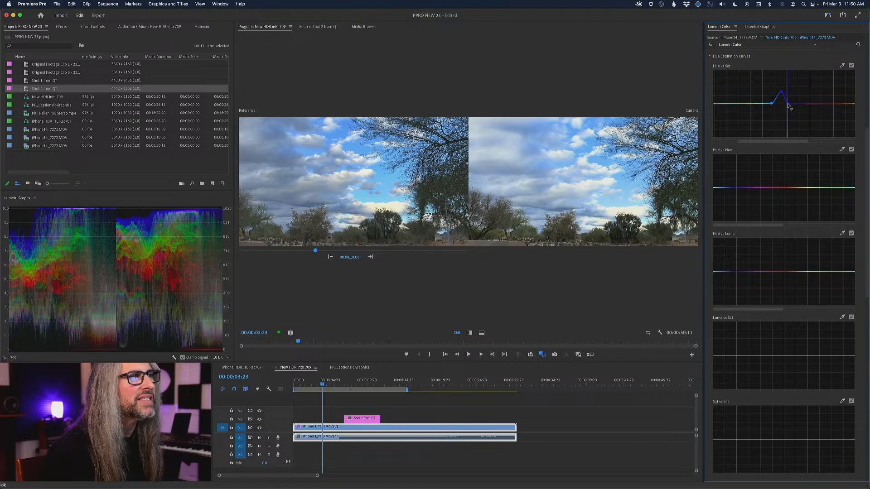
left_click_drag(789, 102, 789, 100)
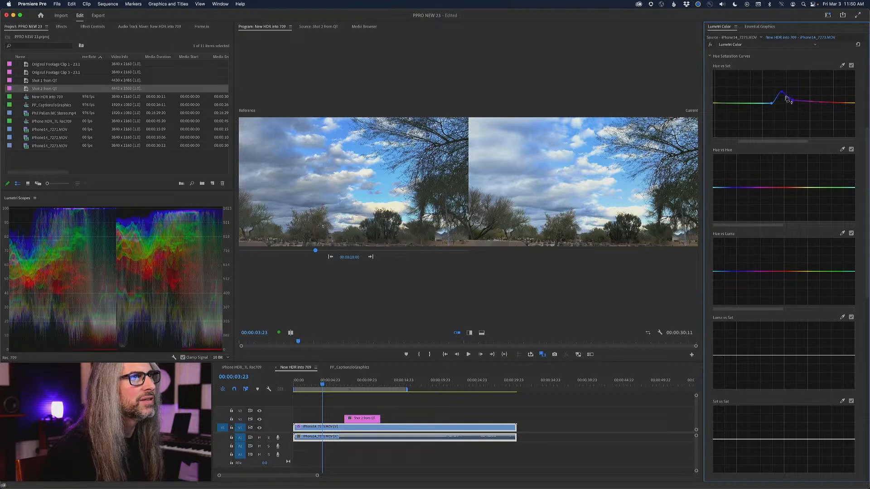
mouse_move(782, 93)
left_mouse_down()
mouse_move(782, 79)
mouse_move(783, 94)
left_mouse_up()
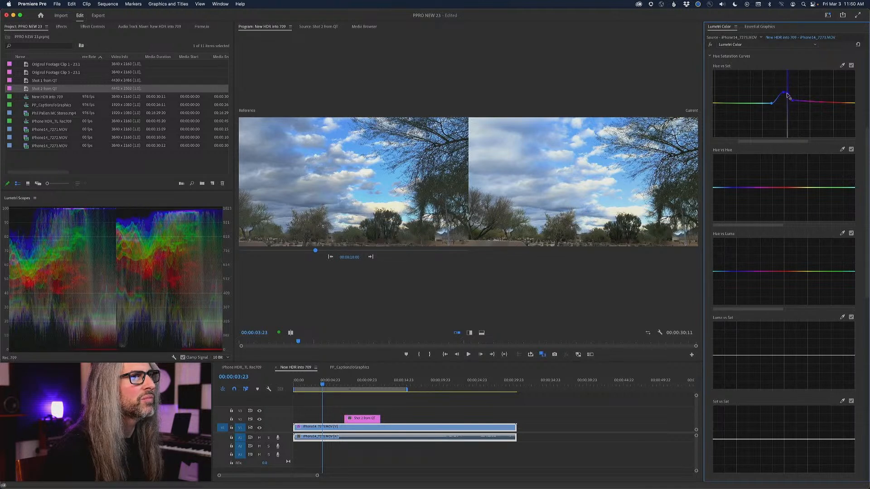
left_click(787, 94)
Step: Sample the color of the trees in the current frame for Hue vs Luma and lower the luma of that reddish hue
mouse_move(868, 140)
left_mouse_down()
mouse_move(868, 131)
mouse_move(868, 139)
left_mouse_up()
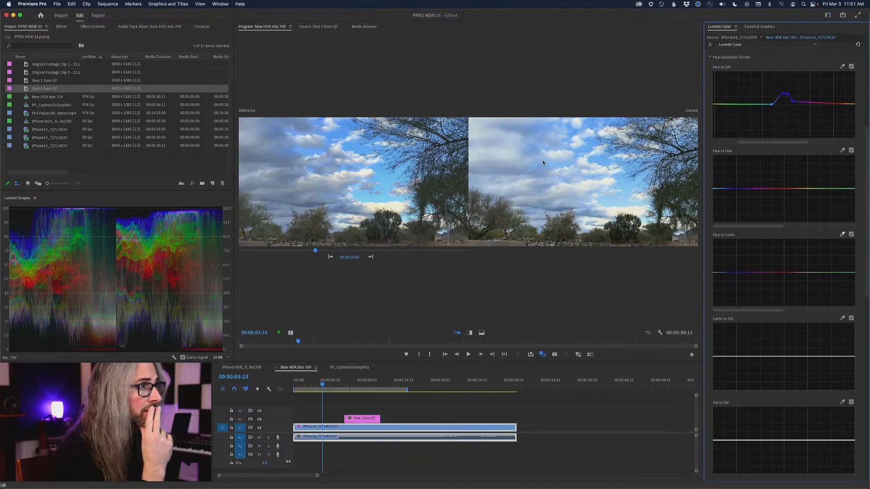
left_click(649, 224)
left_click_drag(784, 275, 784, 287)
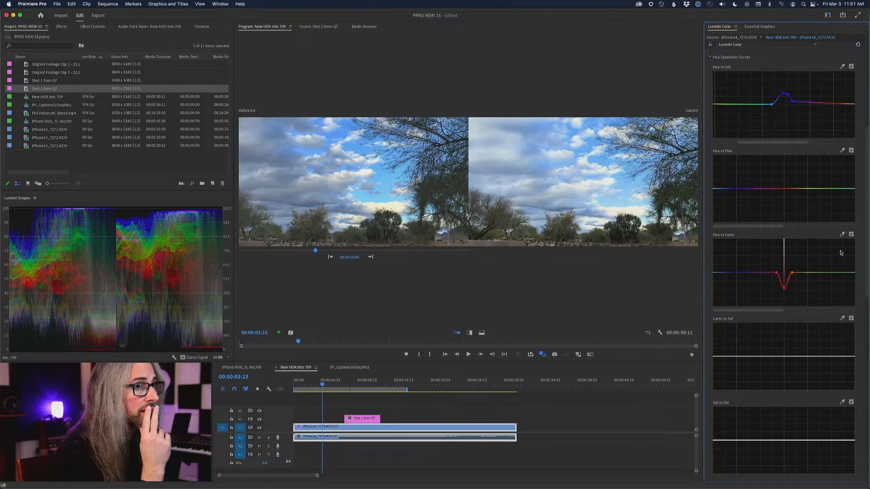
Step: Slightly lower the iPhone clip's Whites and Exposure and raise its Saturation in Basic Correction
scroll(805, 117, "up", 5)
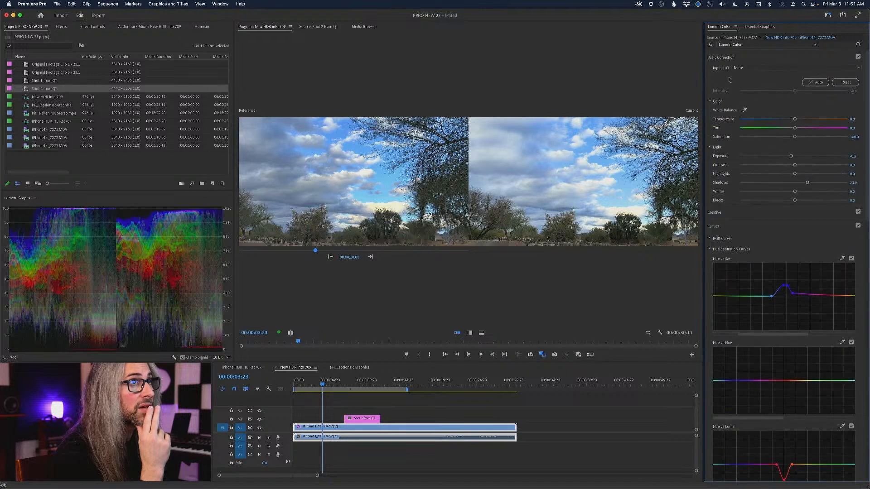
left_click_drag(794, 192, 793, 193)
left_click_drag(791, 156, 790, 157)
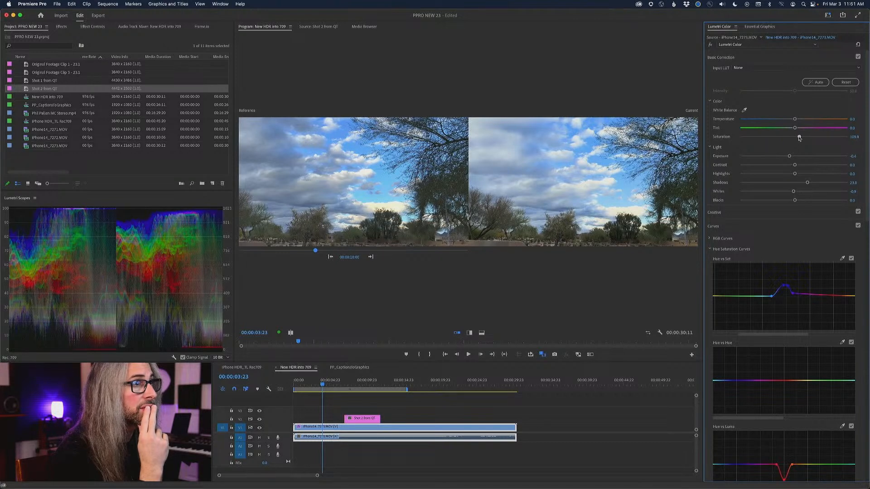
left_click_drag(800, 138, 800, 137)
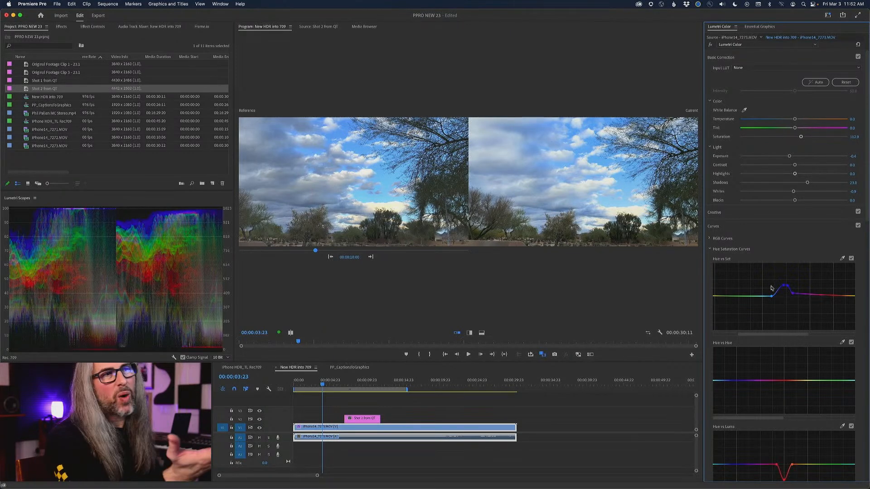
Step: Turn off the comparison view, mute track A1 and play the graded sequence from the start
left_click_drag(867, 193, 867, 247)
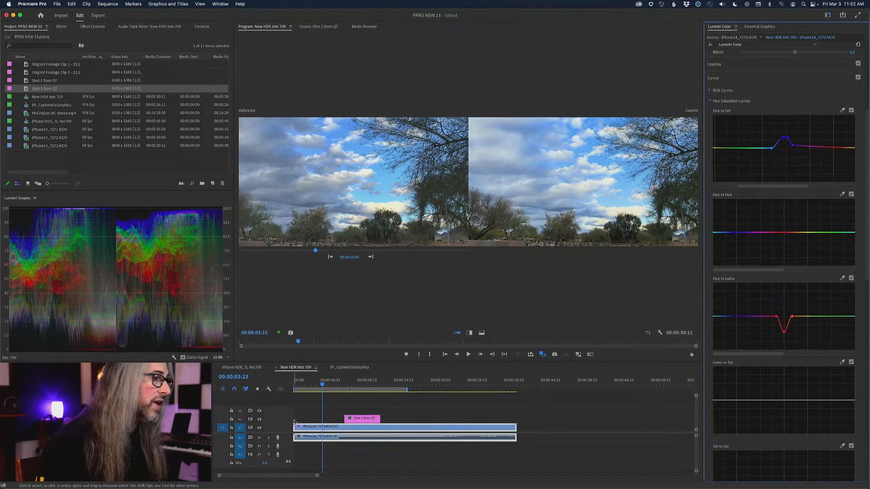
left_click(455, 333)
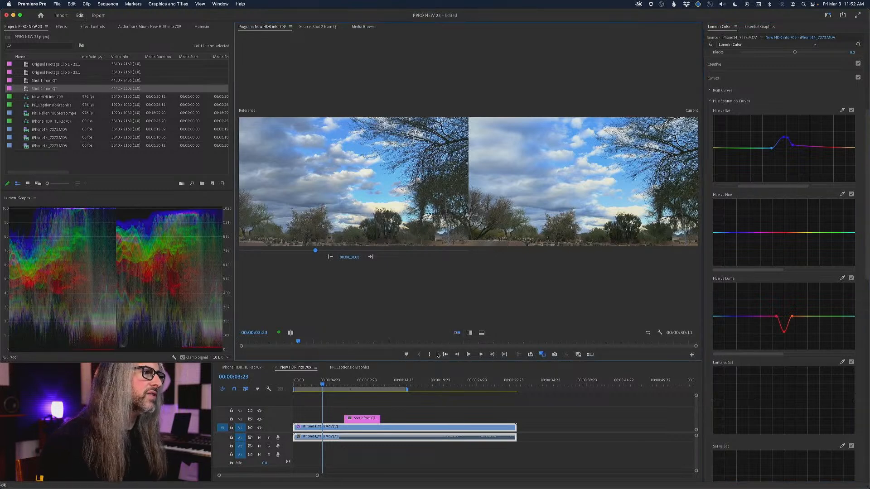
left_click(542, 354)
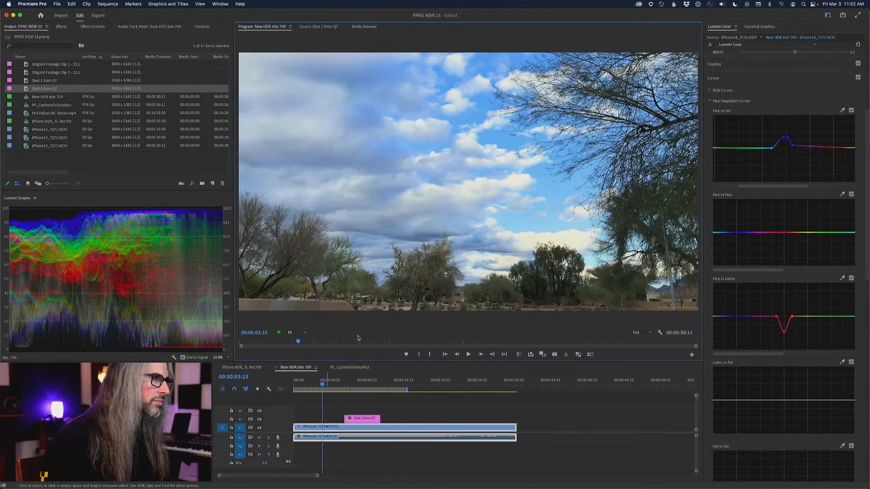
left_click_drag(322, 380, 274, 382)
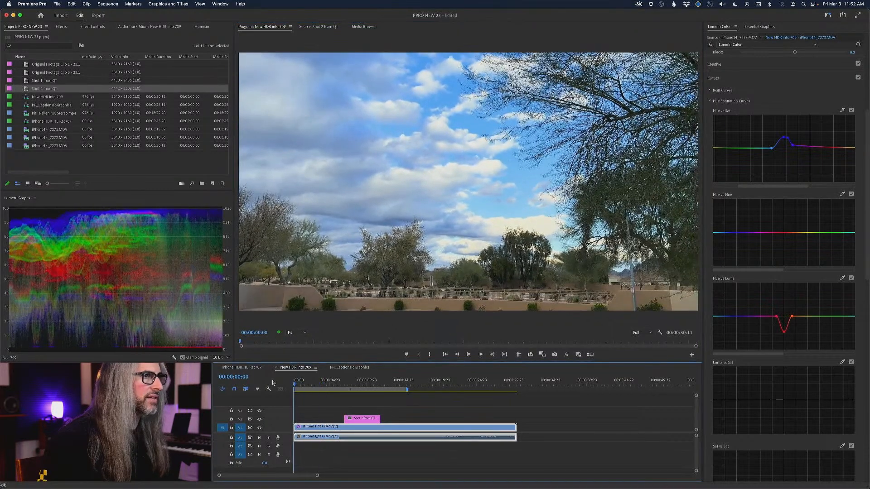
left_click(260, 438)
key("space")
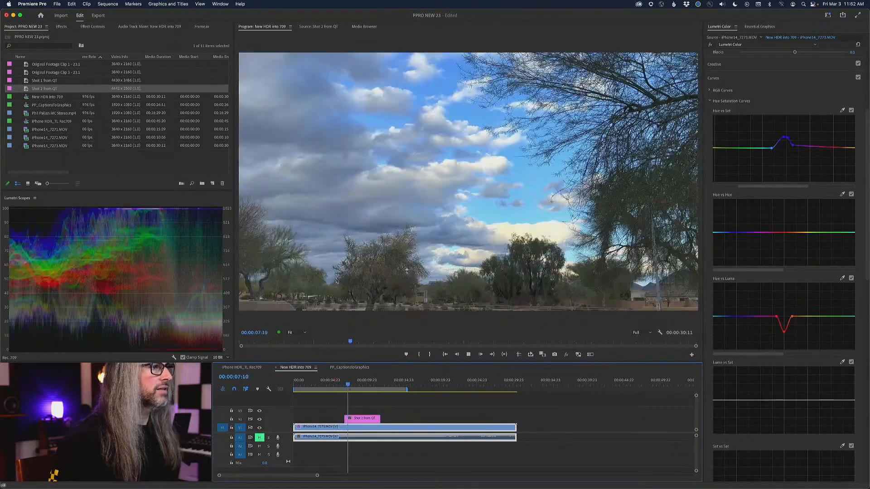
Step: Stop playback, hide track V2 so only the iPhone clip on V1 shows, and move the playhead to 00:00:21:01
key("space")
left_click(260, 428)
key("space")
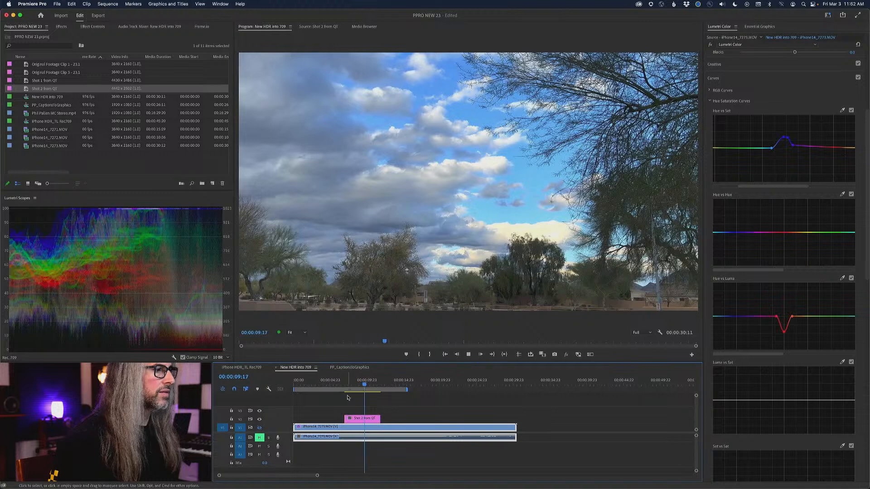
left_click_drag(368, 385, 448, 385)
left_click(259, 428)
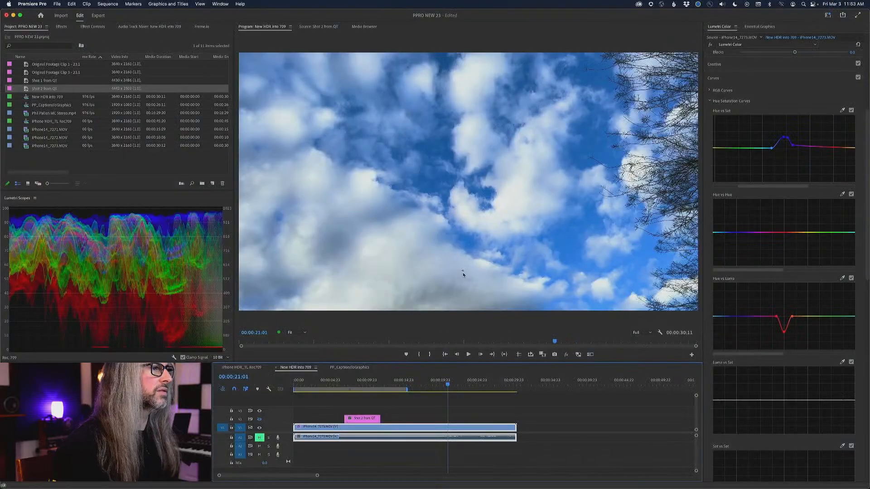
Step: Unmute track A1, play the sky section from 00:00:15:03, and reverse playback to stop at 00:00:20:02
left_click_drag(447, 385, 404, 386)
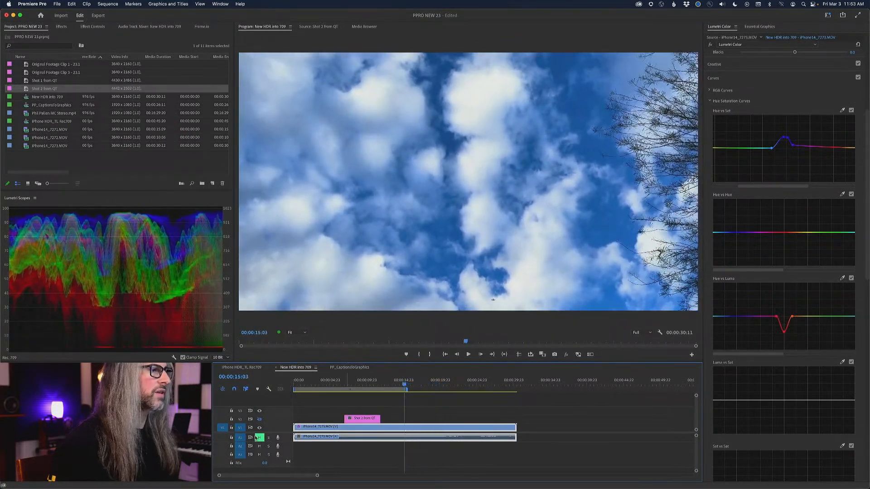
left_click(260, 438)
key("space")
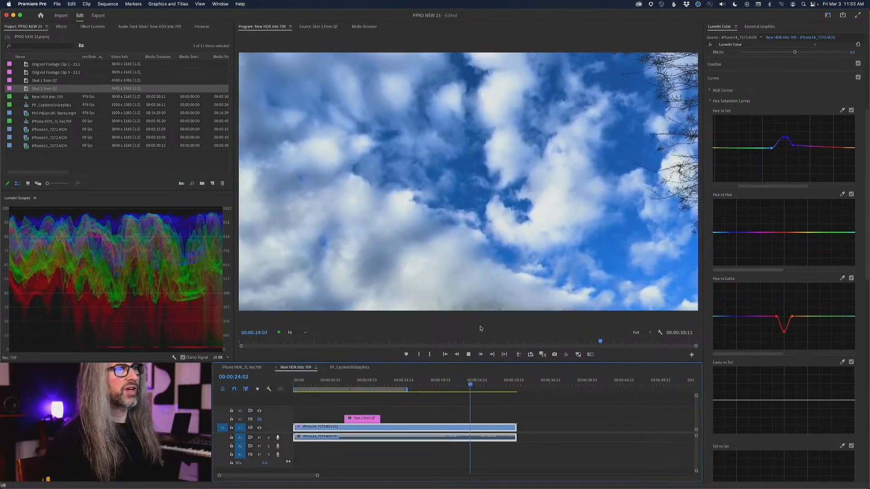
key("j")
key("j")
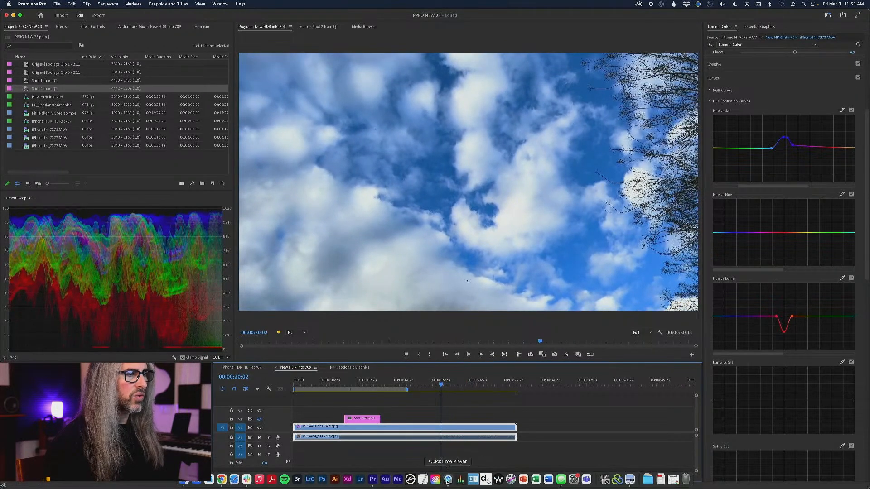
Step: Switch to QuickTime Player, shrink IMG_7273.MOV, compare its frame at 00:20 with the graded picture in Premiere Pro, and close it
left_click(447, 481)
left_click_drag(455, 36, 415, 51)
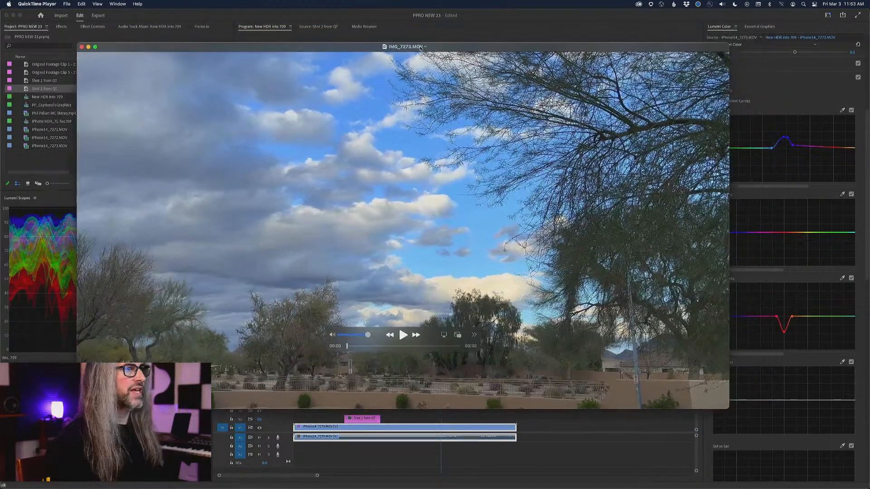
left_click_drag(714, 48, 428, 211)
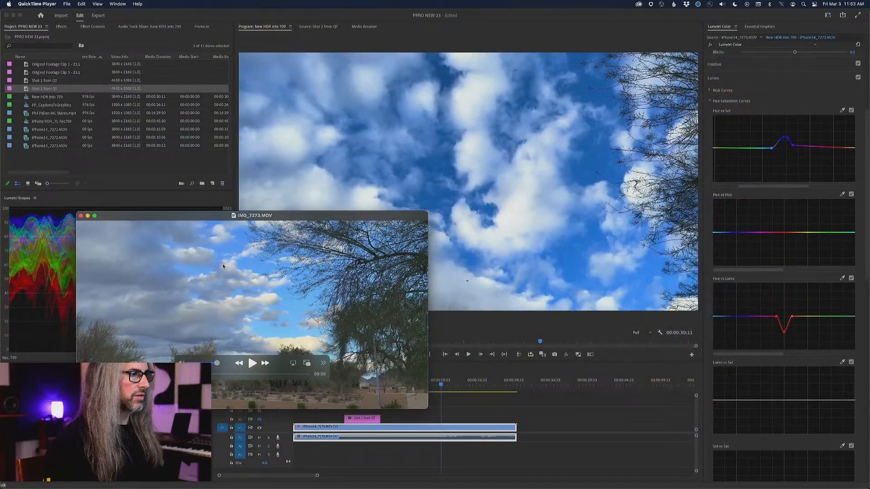
left_click_drag(248, 220, 245, 97)
left_click_drag(194, 247, 269, 247)
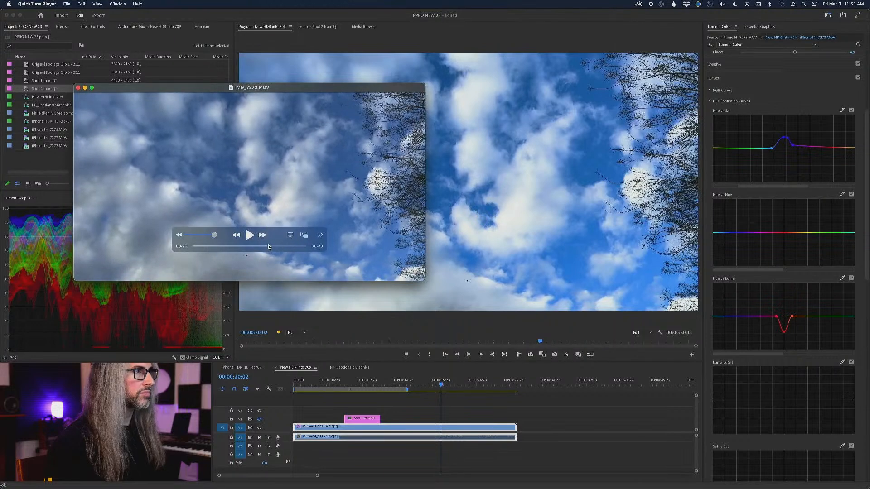
left_click_drag(293, 92, 378, 79)
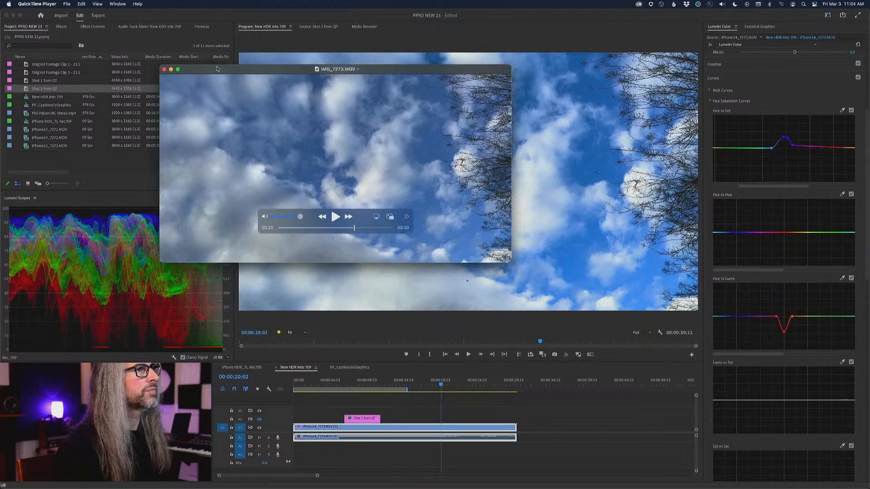
left_click(164, 71)
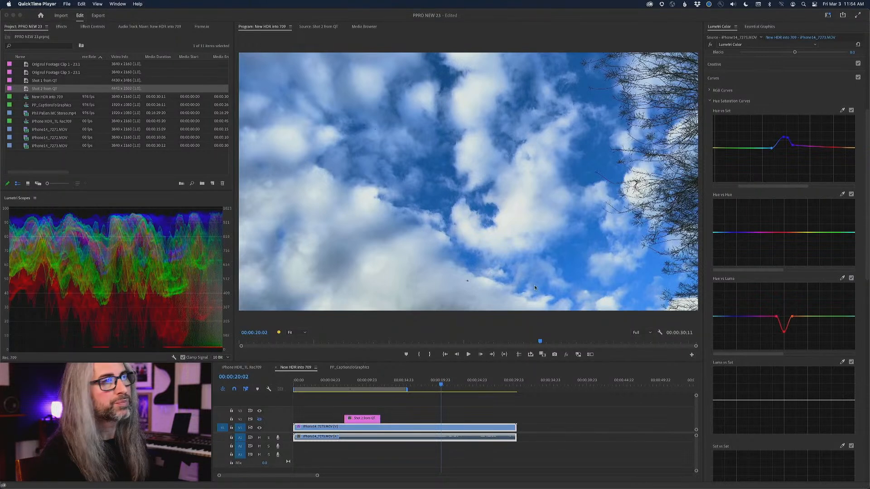
Step: Return to Premiere Pro and scrub the graded iPhone clip from the start to 00:00:27:23
left_click(431, 385)
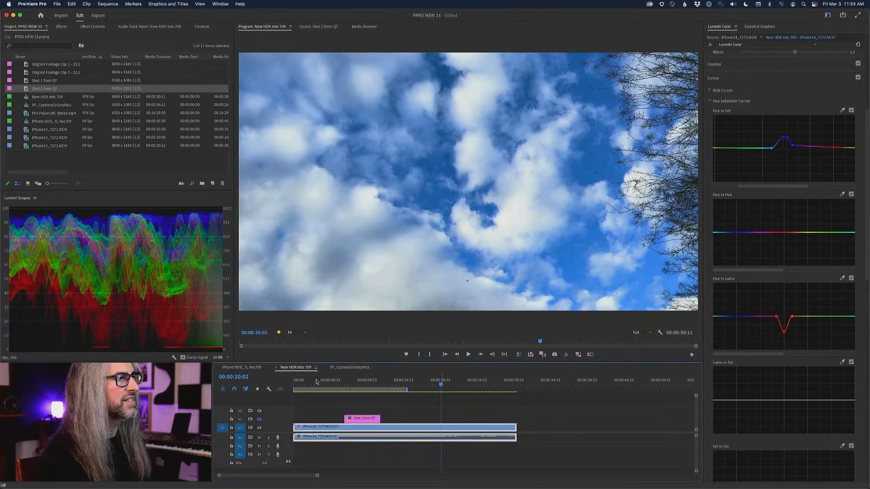
left_click_drag(317, 382, 280, 385)
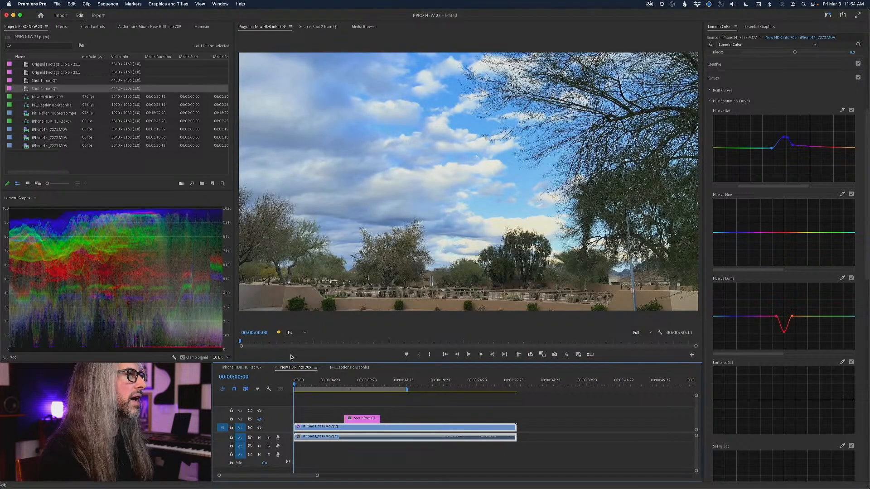
left_click_drag(295, 382, 500, 400)
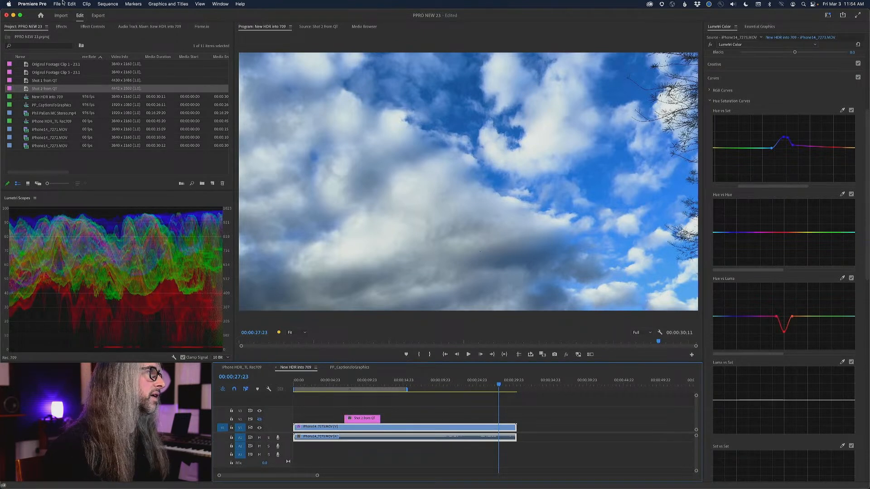
Step: Open the General preferences and examine the Auto Detect Log Video Color Space and display color management options
left_click(46, 3)
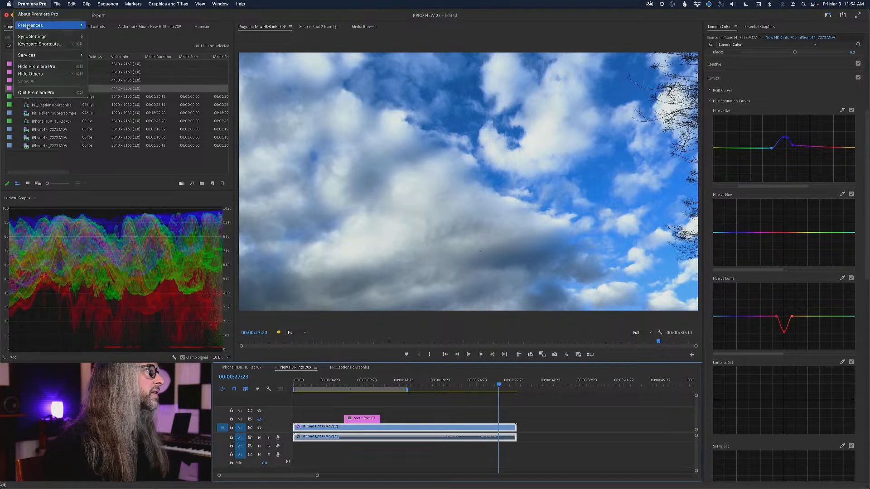
mouse_move(68, 25)
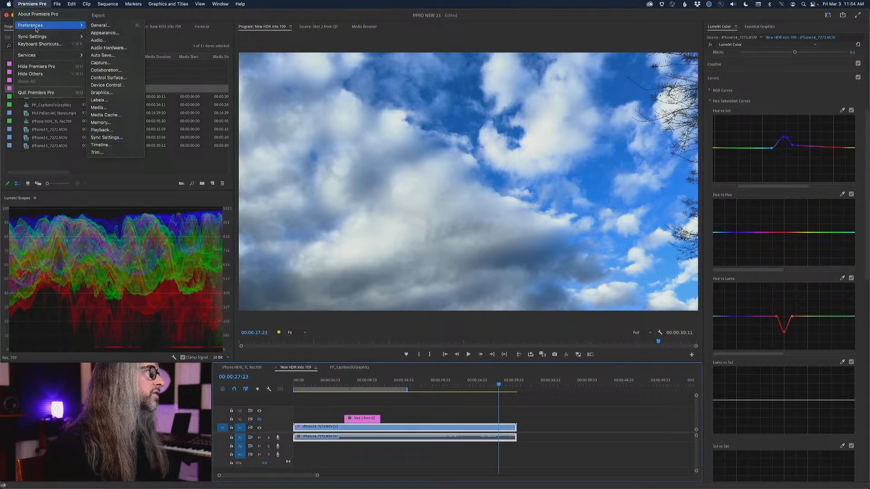
left_click(110, 27)
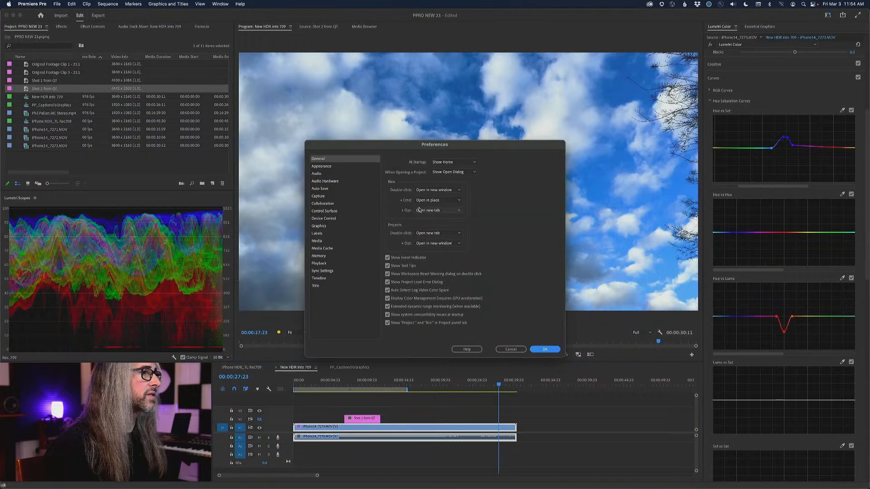
left_click_drag(403, 147, 404, 96)
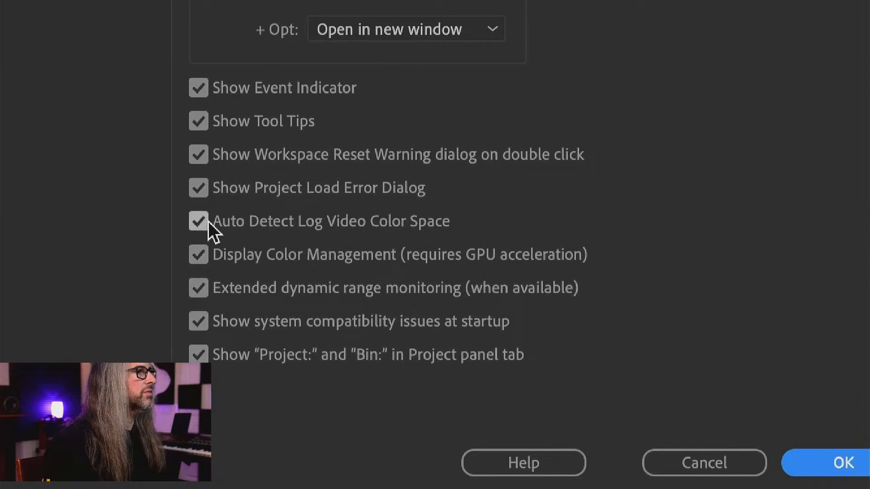
Step: Close the preferences without changes and examine the sequence settings of New HDR into 709, including Working Color Space and Auto Tone Map Media
mouse_move(200, 220)
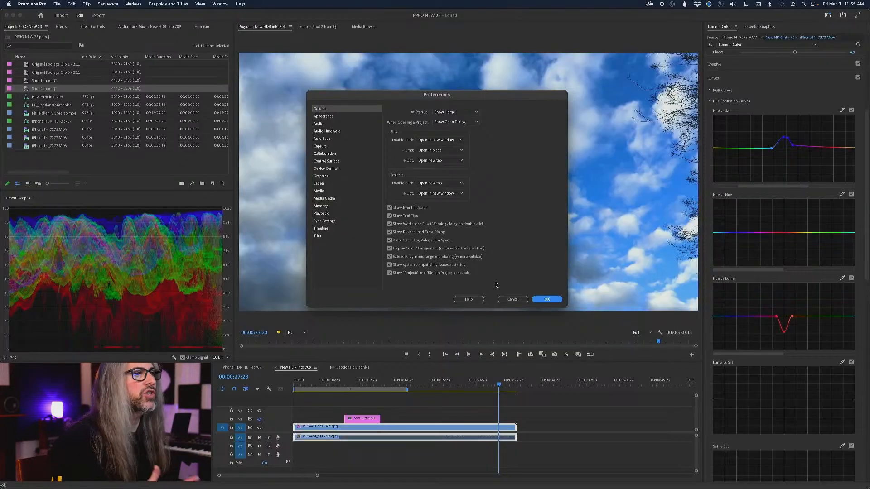
left_click(508, 299)
right_click(30, 97)
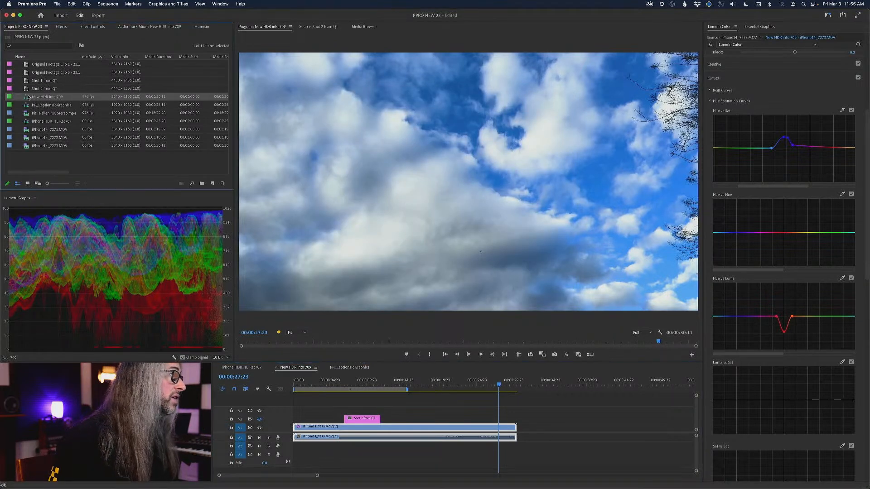
left_click(19, 96)
left_click(301, 367)
left_click(109, 4)
left_click(115, 14)
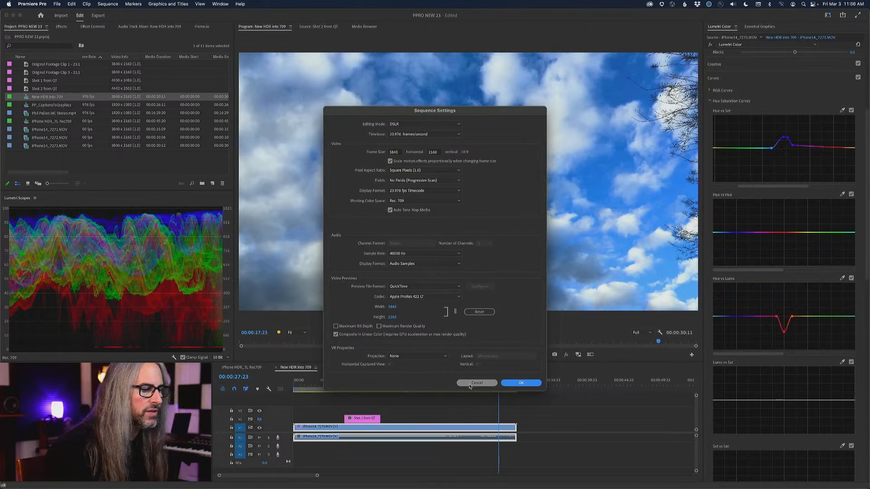
left_click(469, 384)
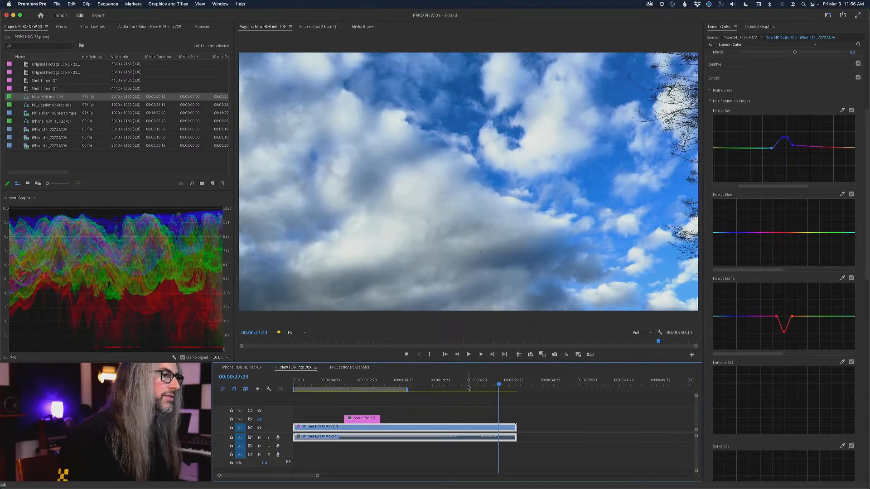
Step: Bring up the PP_CaptionsToGraphics sequence, switch to Preview, and view the RESET OPTIONS document zoomed to fit the window
left_click(348, 368)
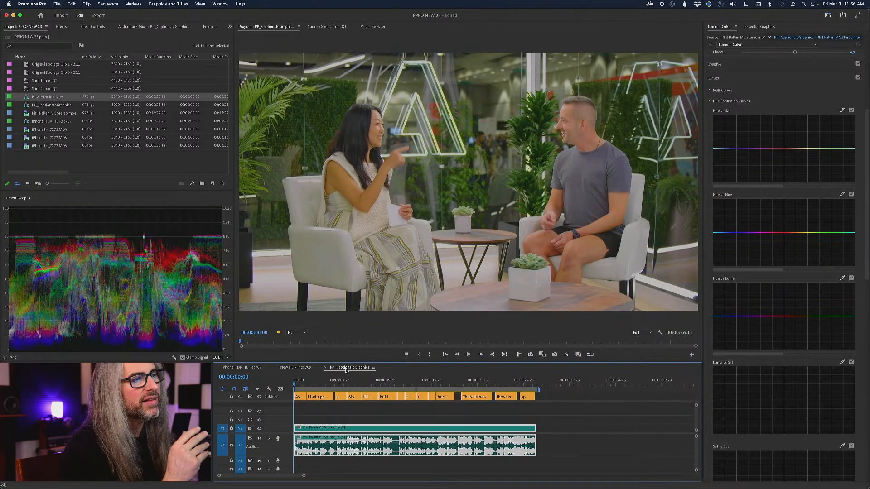
mouse_move(561, 481)
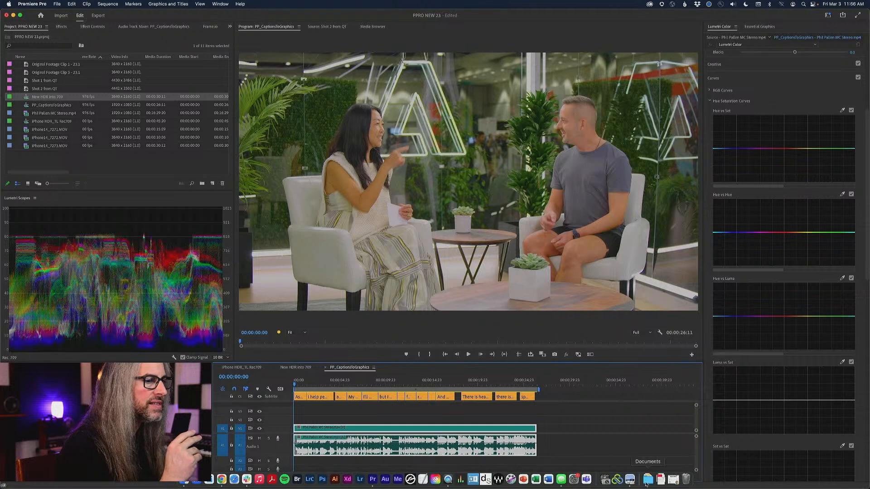
left_click(630, 479)
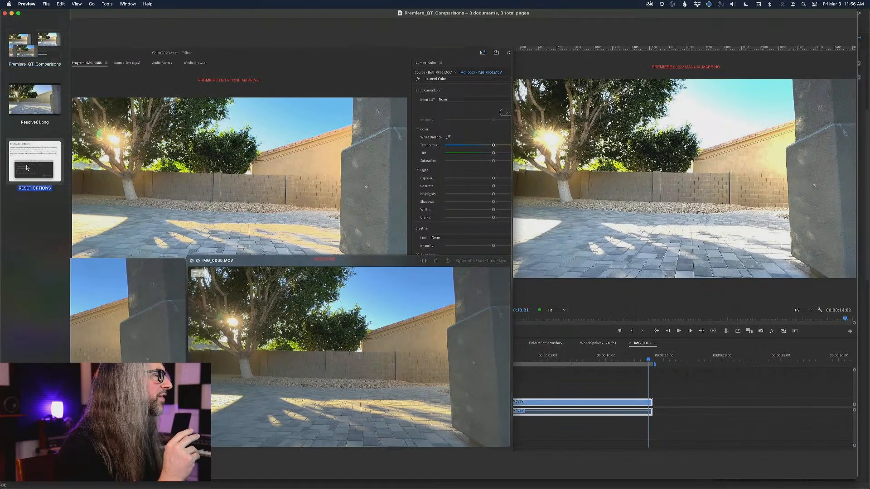
left_click(27, 164)
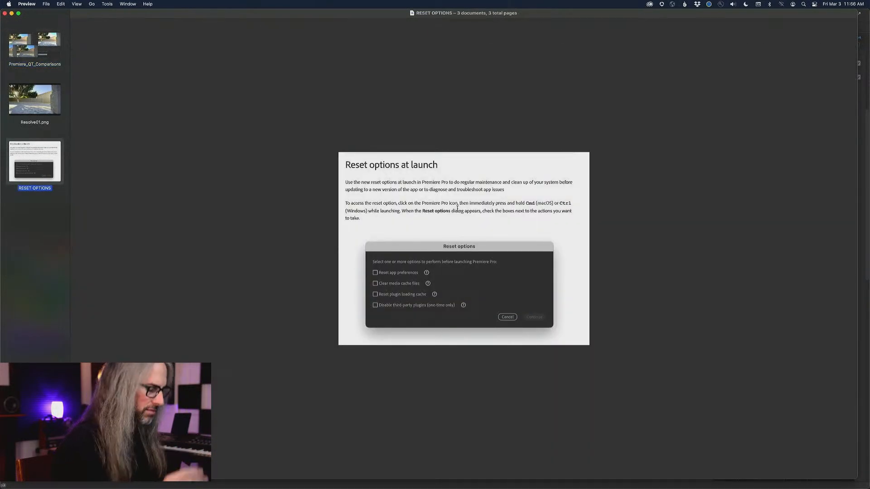
left_click(76, 4)
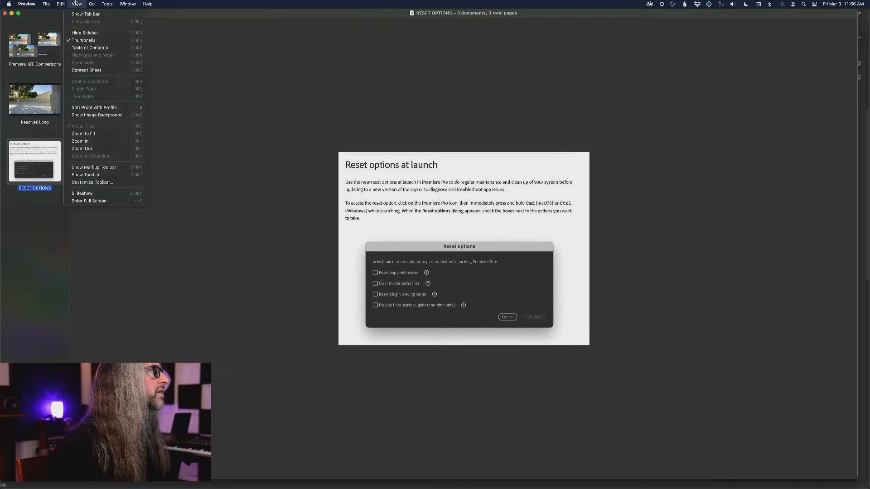
left_click(112, 134)
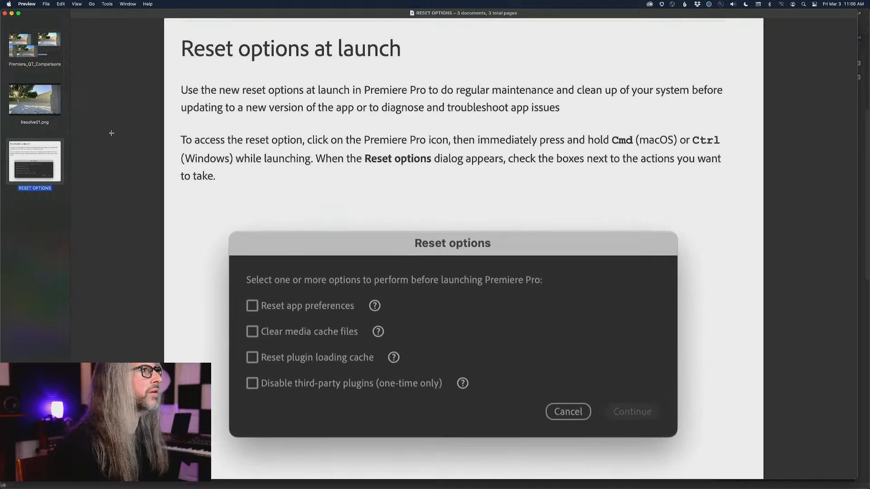
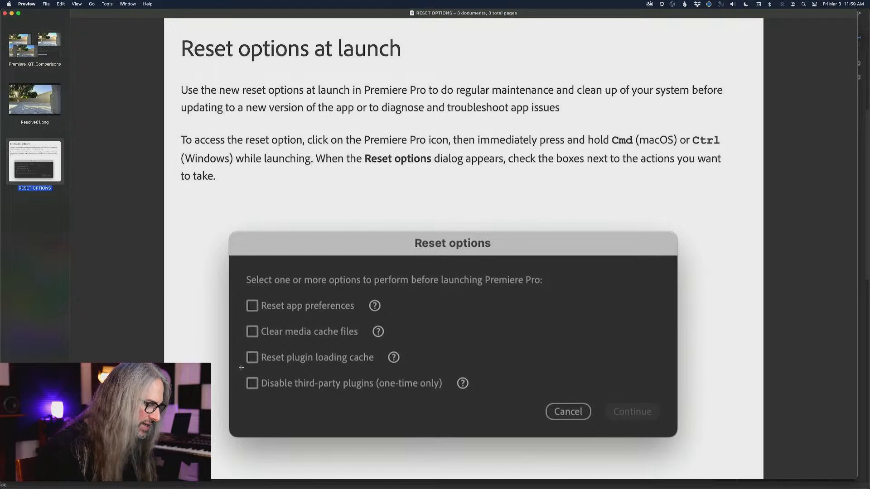
Step: Bring the INITIALIZING GPU MSSG document forward in Preview and place it over the upper text of the RESET OPTIONS document
key("super+Tab")
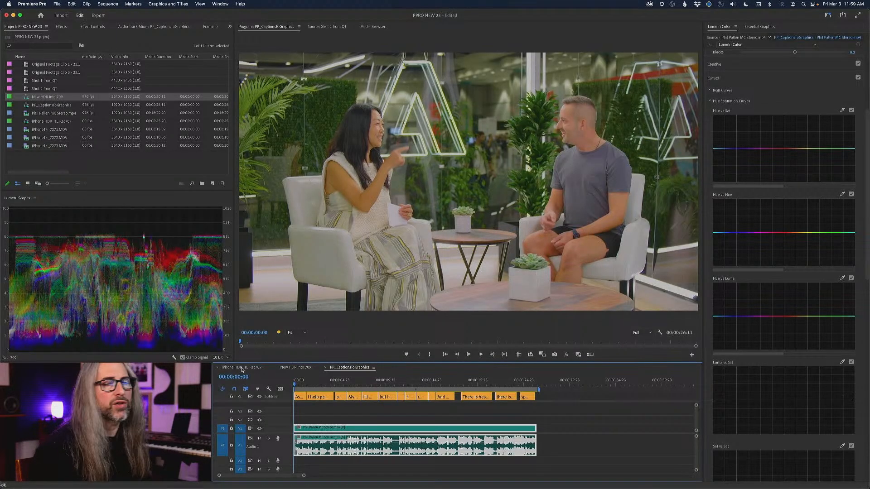
key("super+Tab")
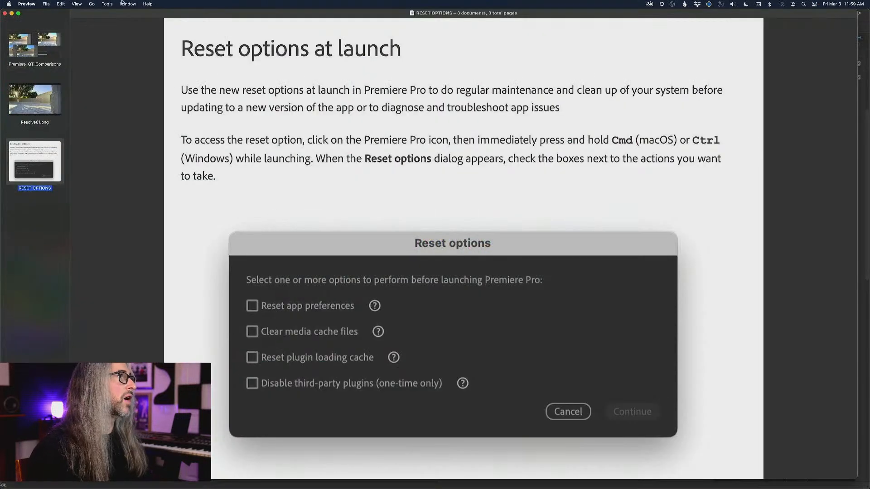
left_click(128, 4)
left_click(143, 111)
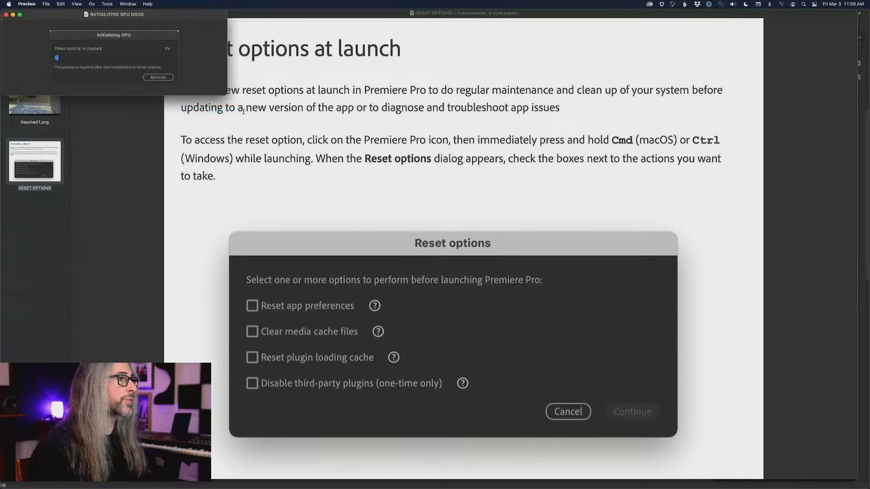
left_click_drag(58, 14, 381, 105)
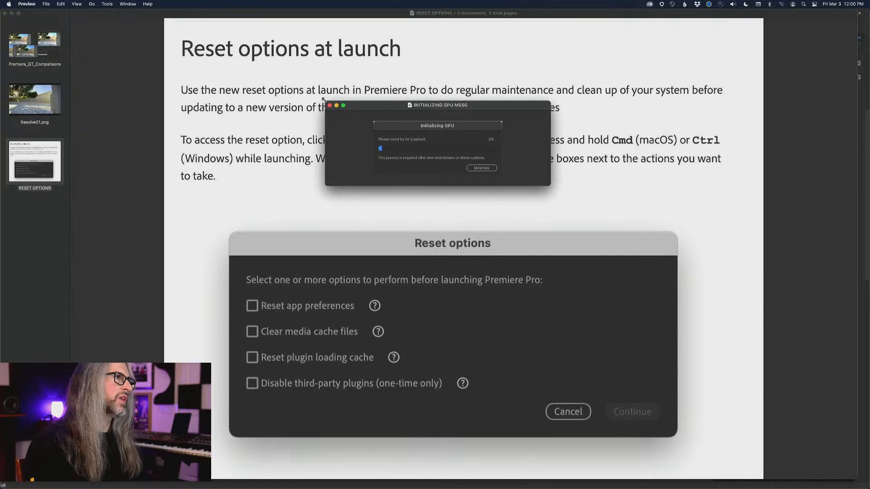
Step: Switch to Chrome and review Adobe's Premiere Pro February 2023 feature summary from Automatic tone mapping through Reset options at launch
key("super+Tab")
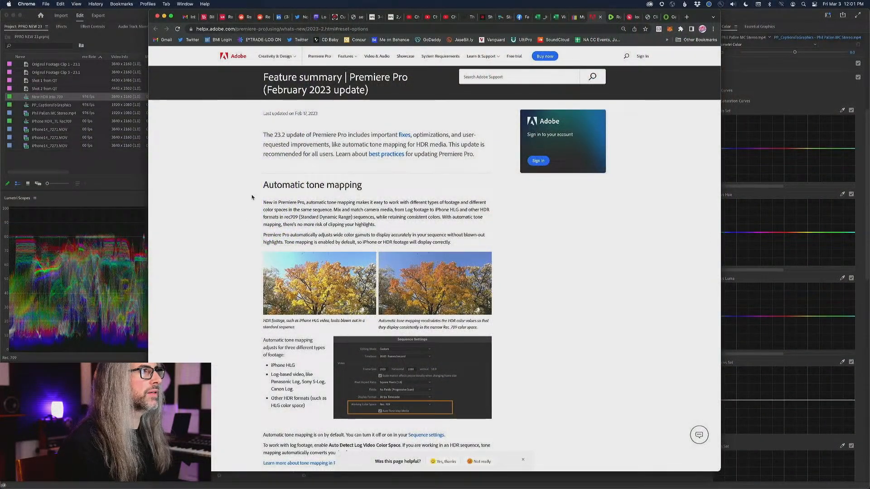
scroll(261, 176, "down", 2)
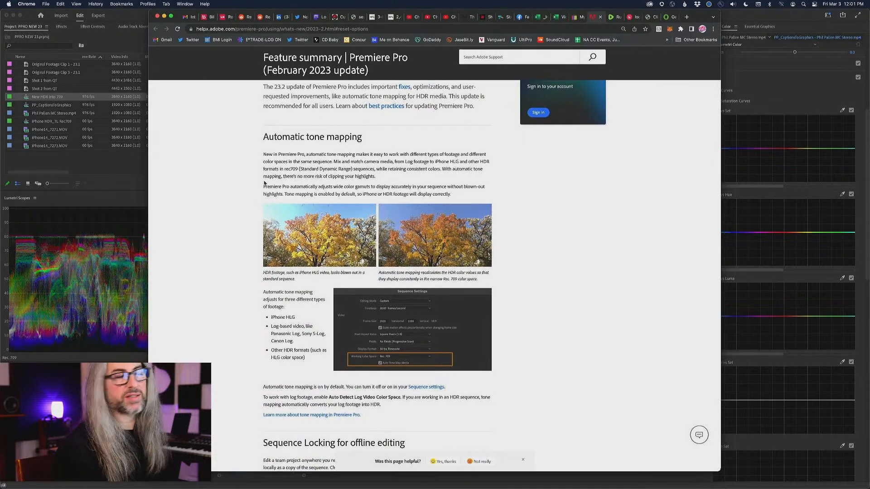
scroll(265, 183, "down", 10)
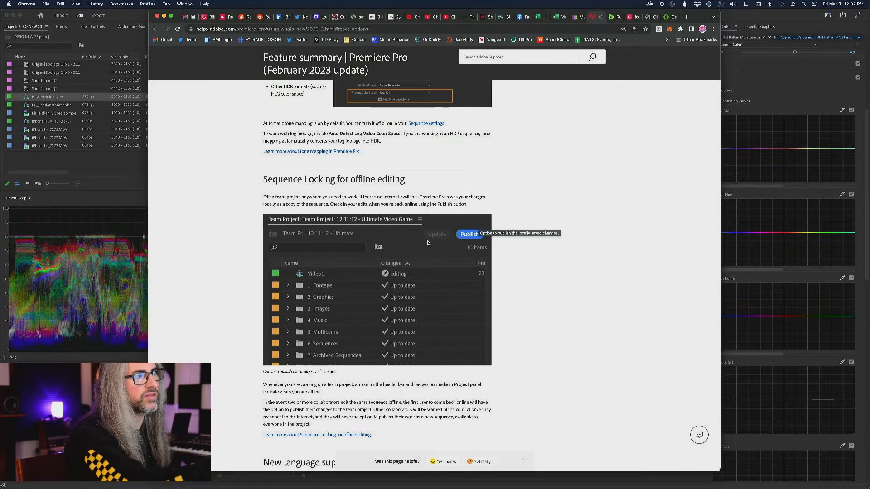
scroll(407, 321, "down", 5)
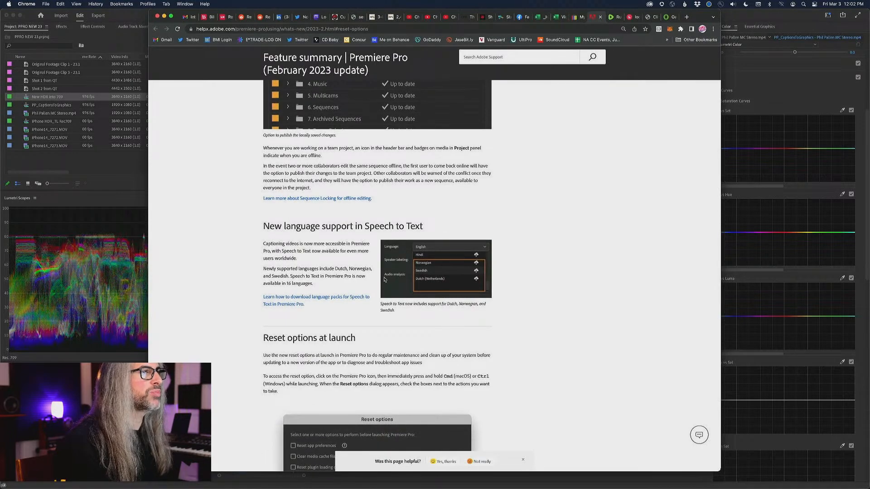
scroll(384, 280, "down", 3)
scroll(308, 220, "down", 4)
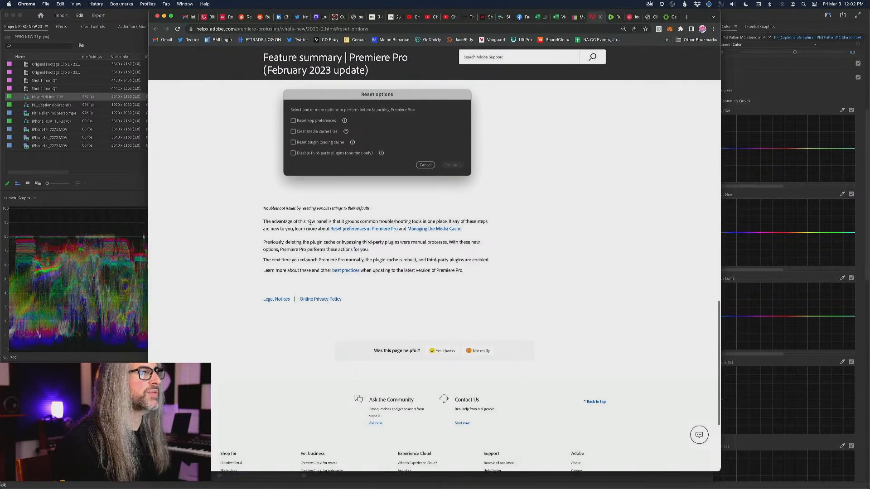
scroll(310, 222, "up", 12)
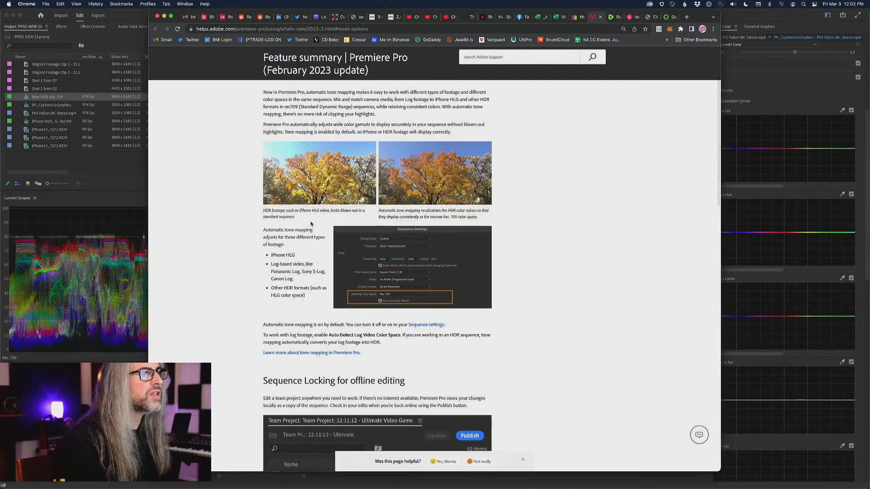
scroll(326, 199, "up", 3)
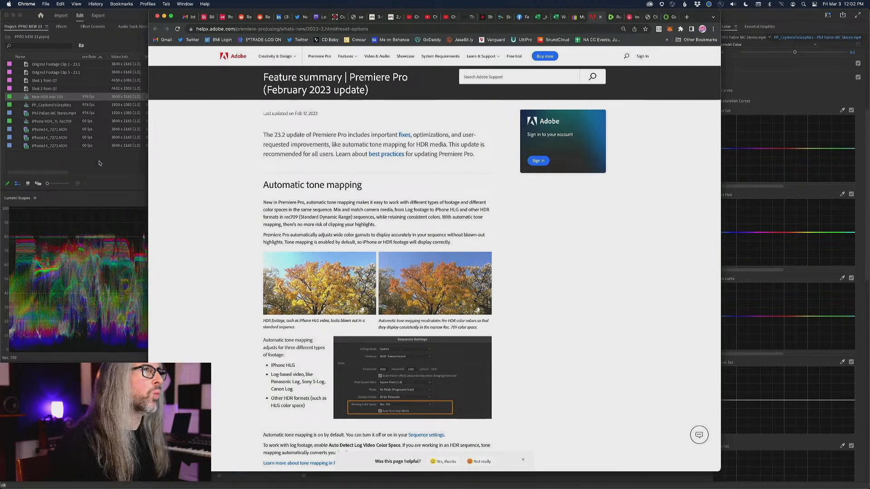
Step: Return to Premiere Pro, activate the PP_CaptionsToGraphics sequence, and open the Text window over the Program Monitor
left_click(100, 163)
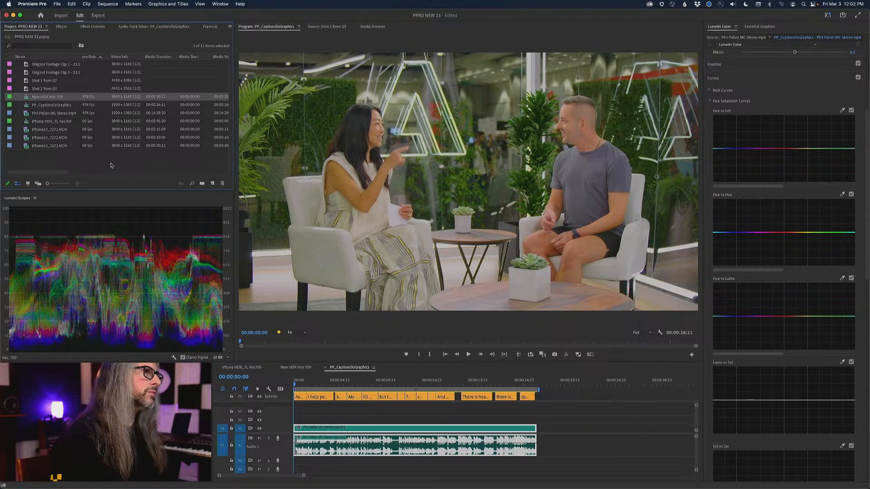
left_click(340, 369)
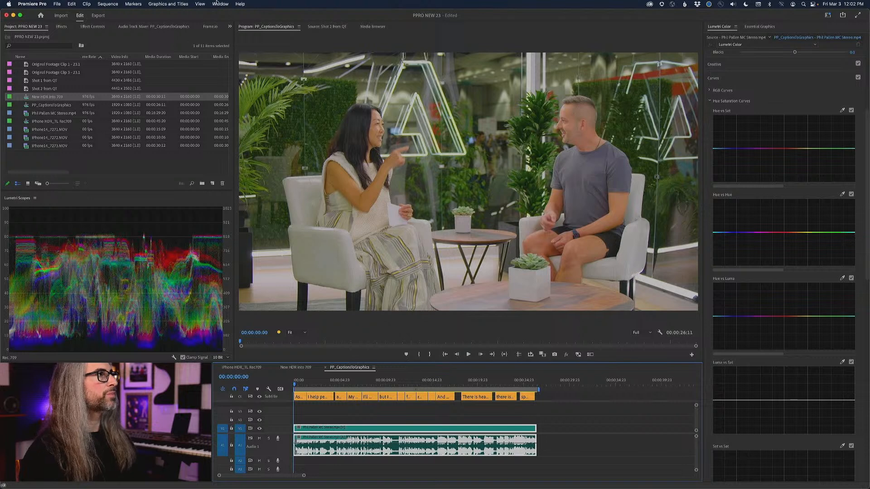
left_click(230, 26)
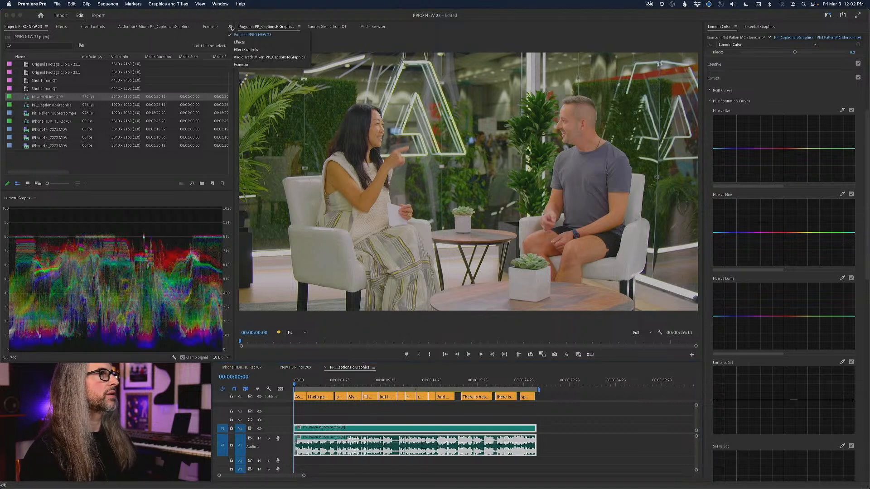
left_click(221, 3)
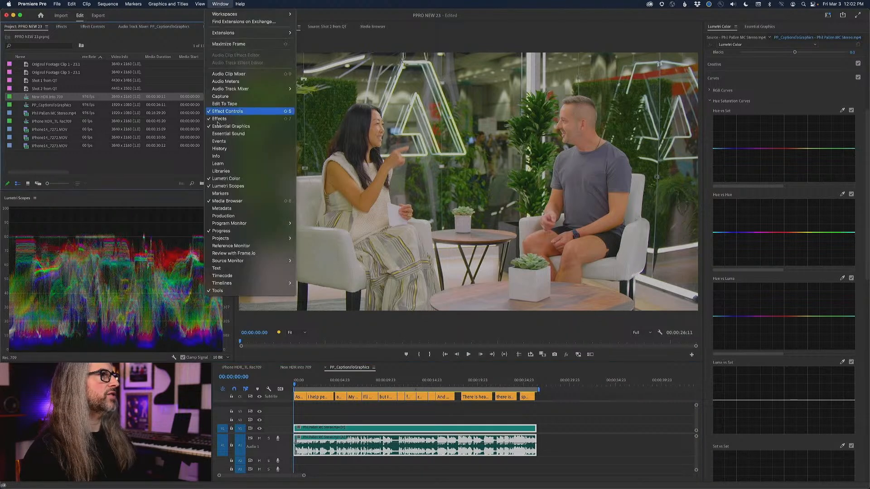
left_click(239, 271)
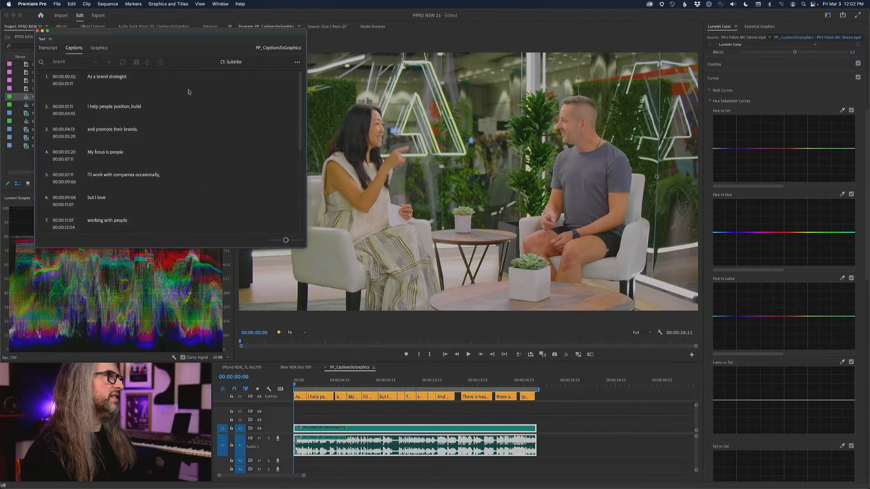
left_click_drag(139, 35, 311, 46)
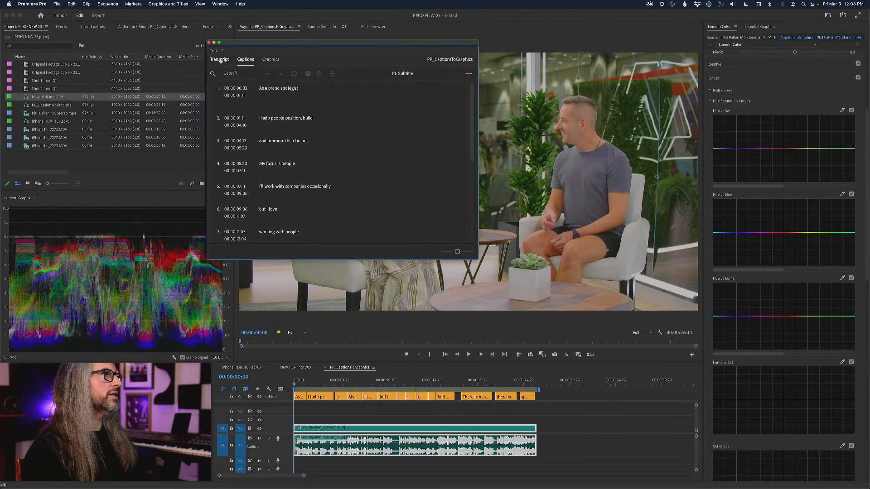
Step: Look through the Transcript, Captions and Graphics views of the Text window and end on the transcript
left_click(219, 59)
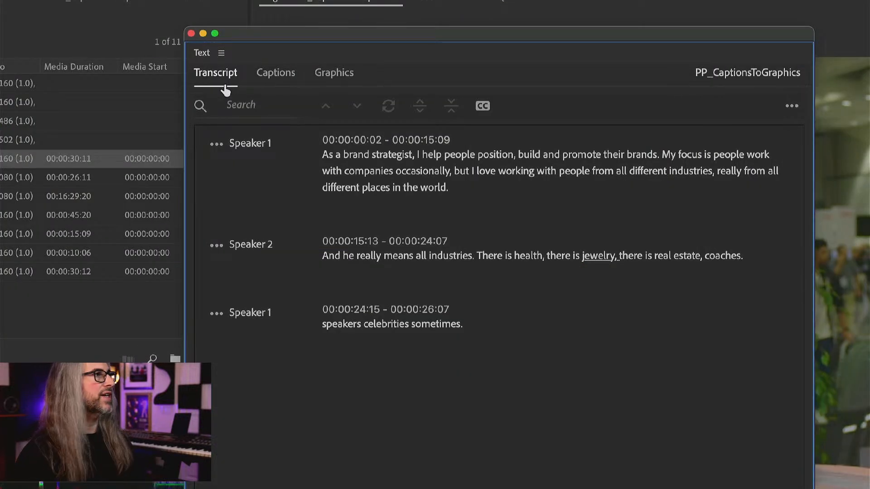
left_click(275, 79)
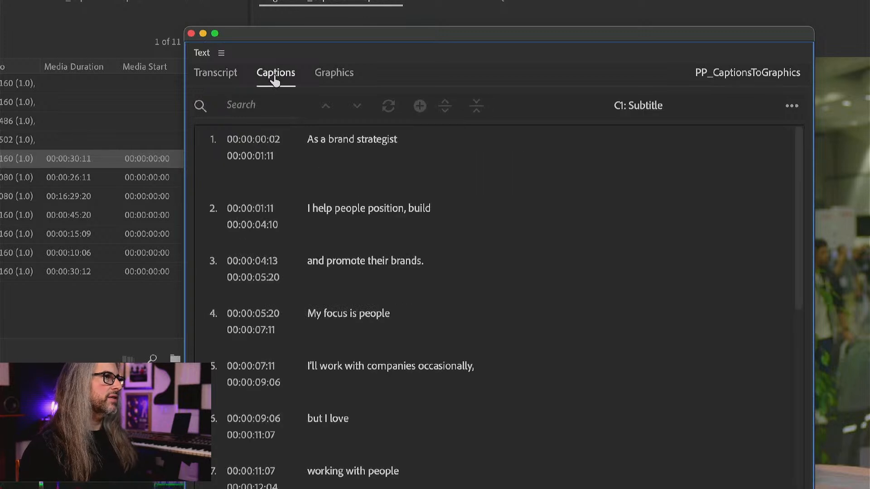
left_click(333, 79)
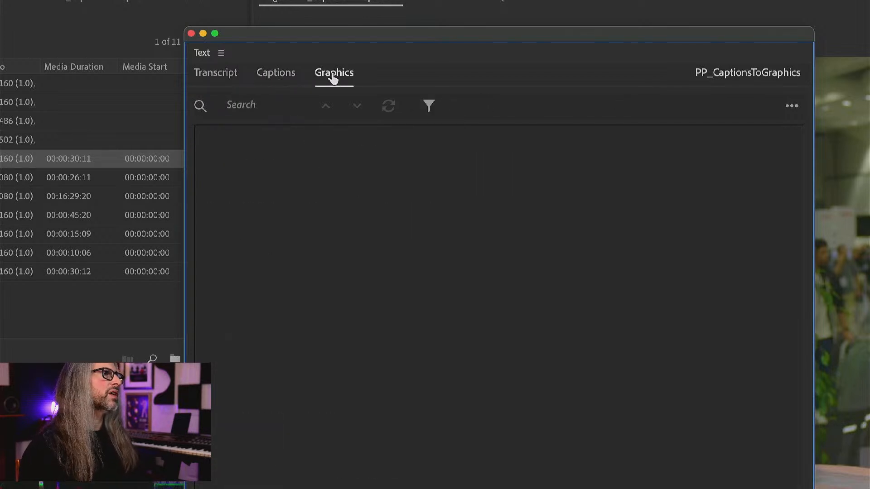
left_click(204, 72)
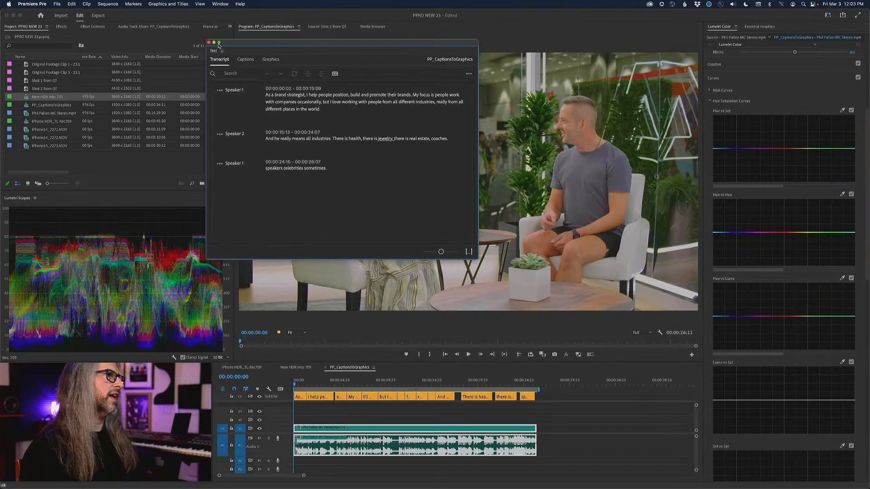
Step: Dock the floating Text window into the panel group that holds the Project panel
mouse_move(219, 44)
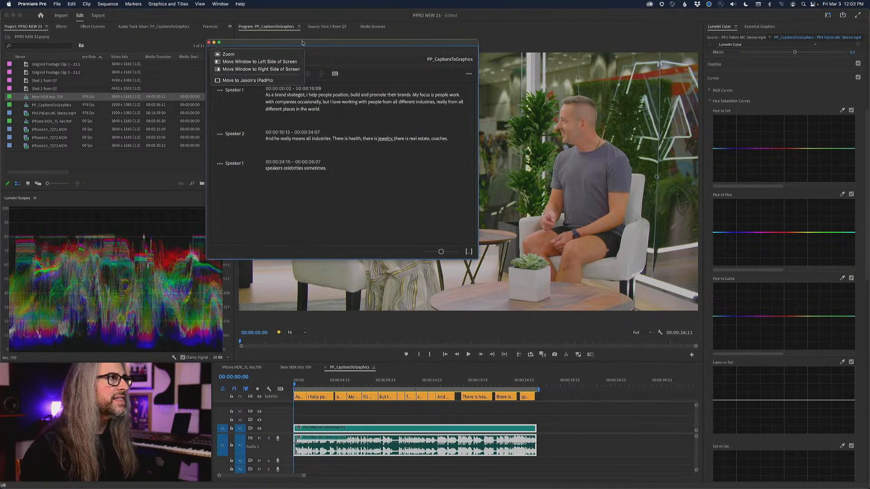
left_click_drag(370, 45, 369, 45)
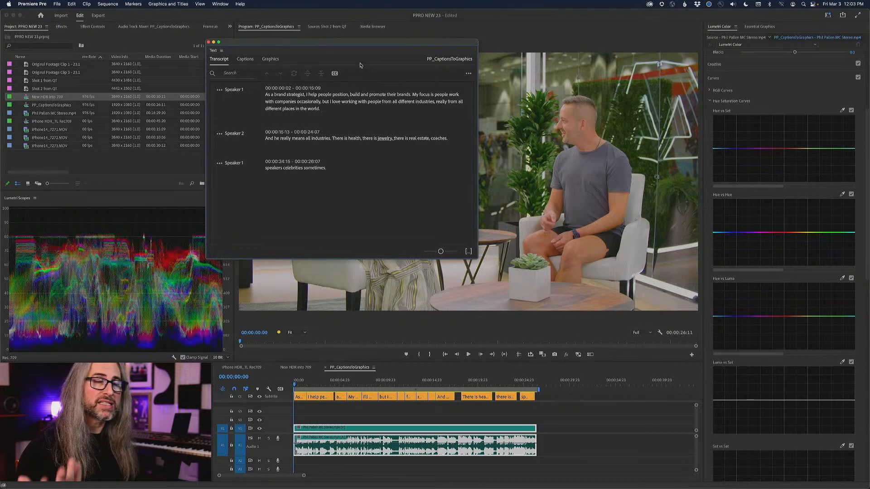
left_click_drag(213, 51, 153, 56)
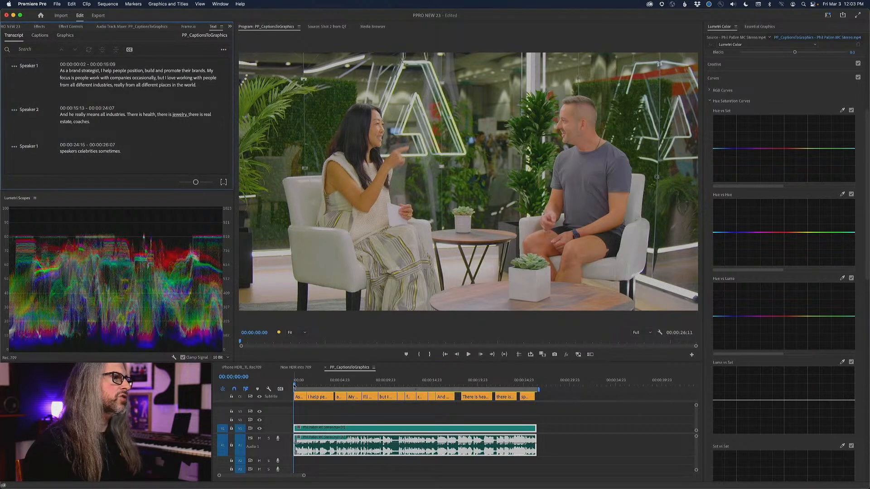
Step: Play the sequence from its start with the Captions list showing, stopping in the last caption
left_click_drag(294, 381, 289, 384)
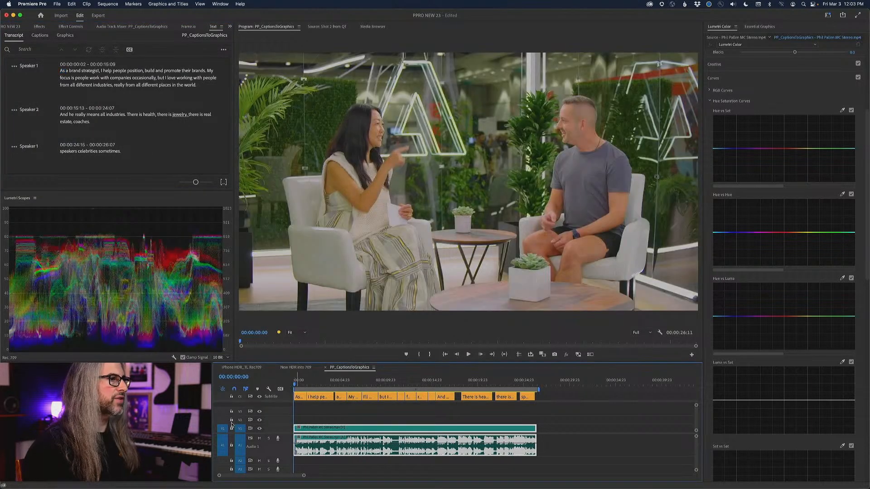
left_click(40, 35)
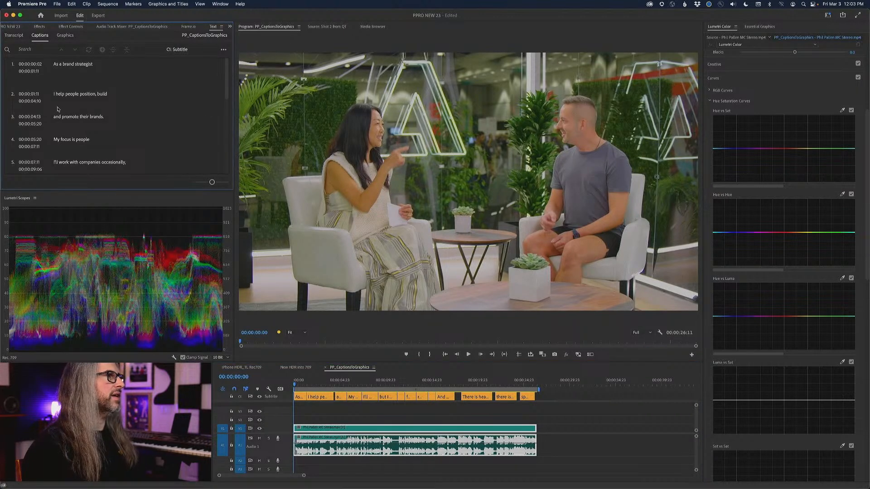
key("space")
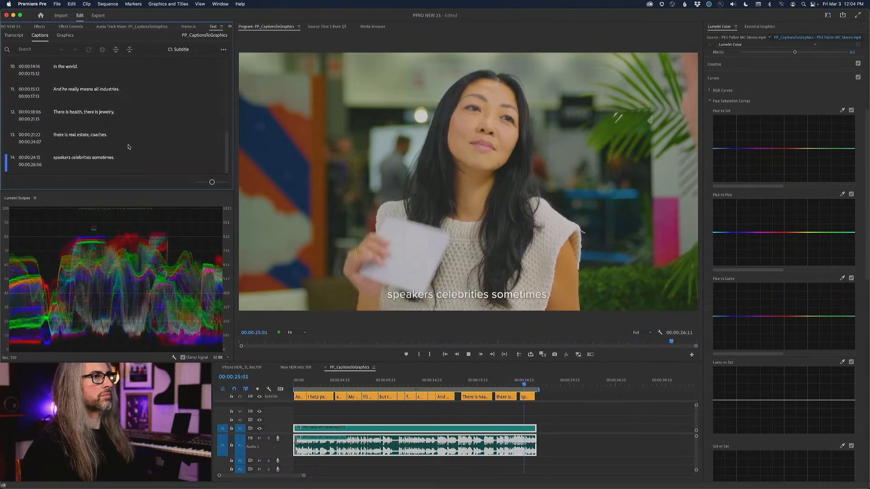
key("space")
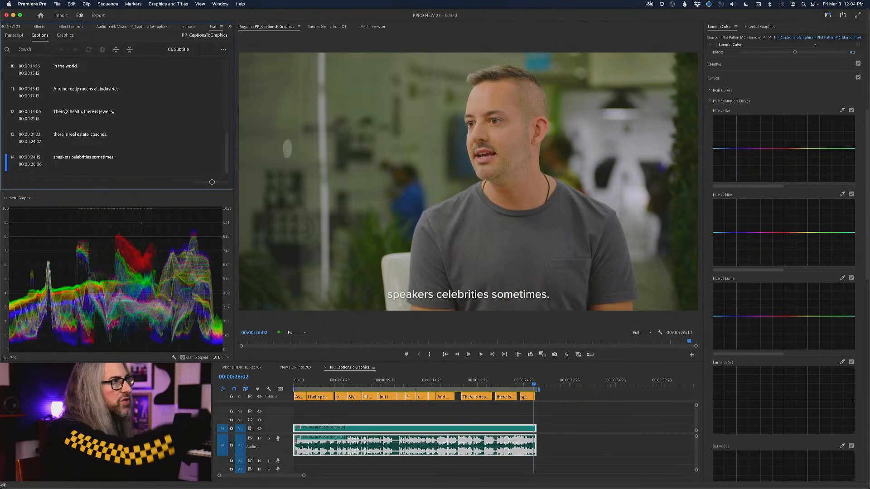
Step: Add a comma after "strategist" in the first caption, making it "As a brand strategist,"
scroll(63, 100, "up", 4)
scroll(64, 100, "up", 5)
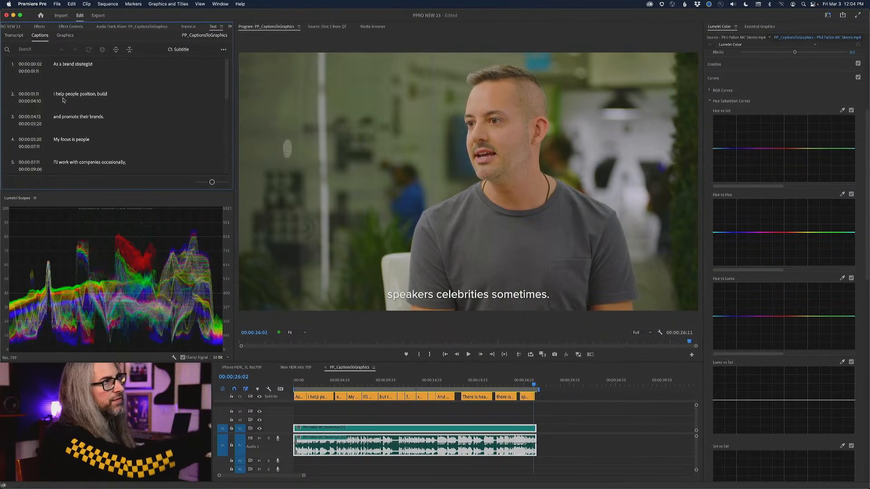
left_click(73, 65)
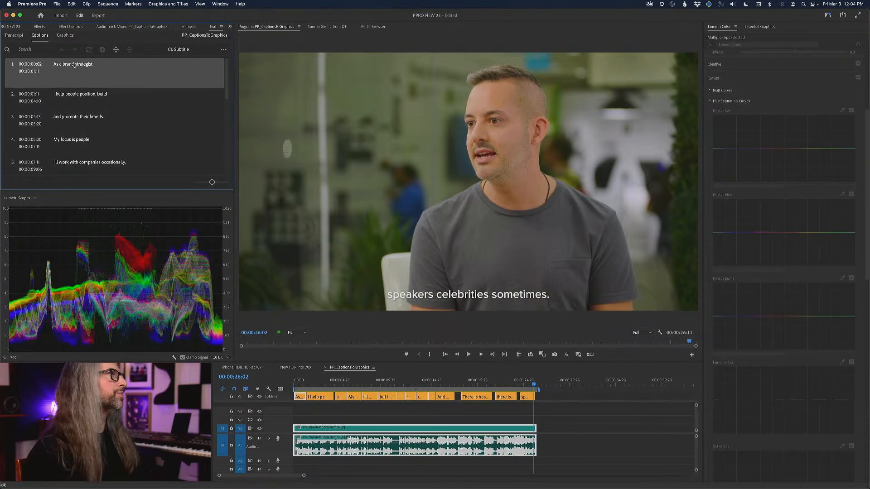
left_click(74, 65)
double_click(73, 66)
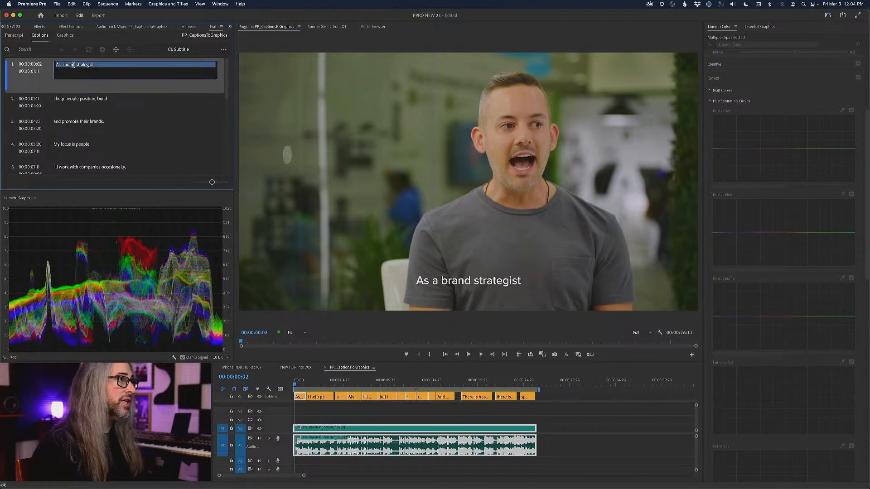
left_click(104, 64)
type(",")
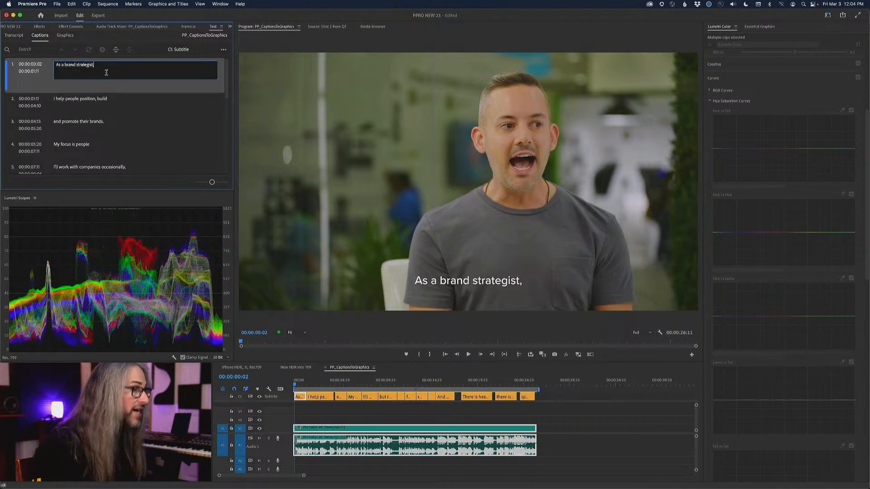
key("Escape")
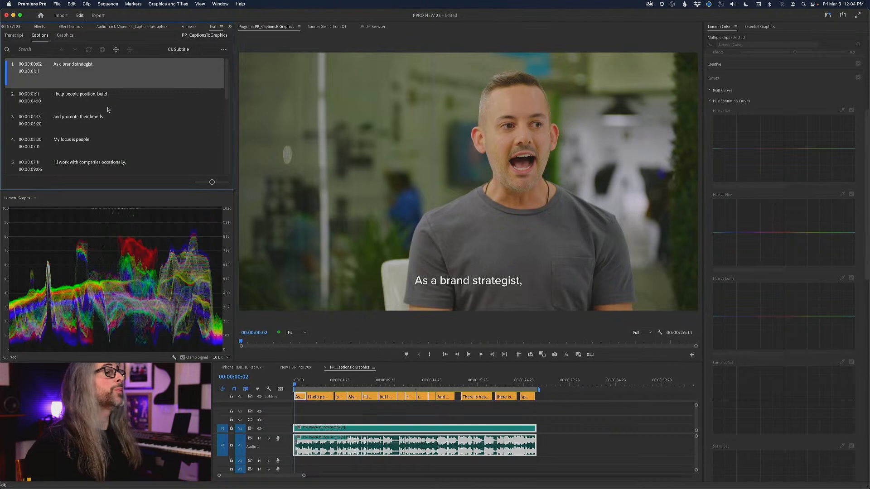
Step: Select the first caption in the timeline and show its text properties in Essential Graphics
left_click(302, 402)
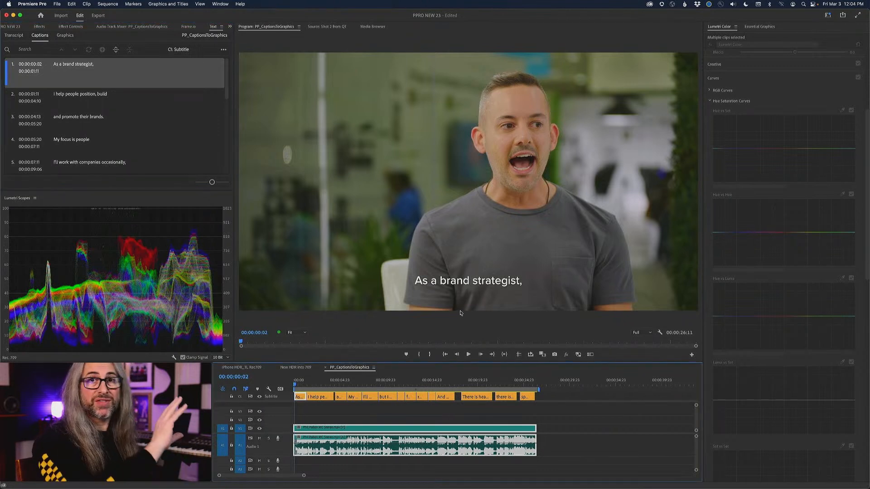
left_click(754, 27)
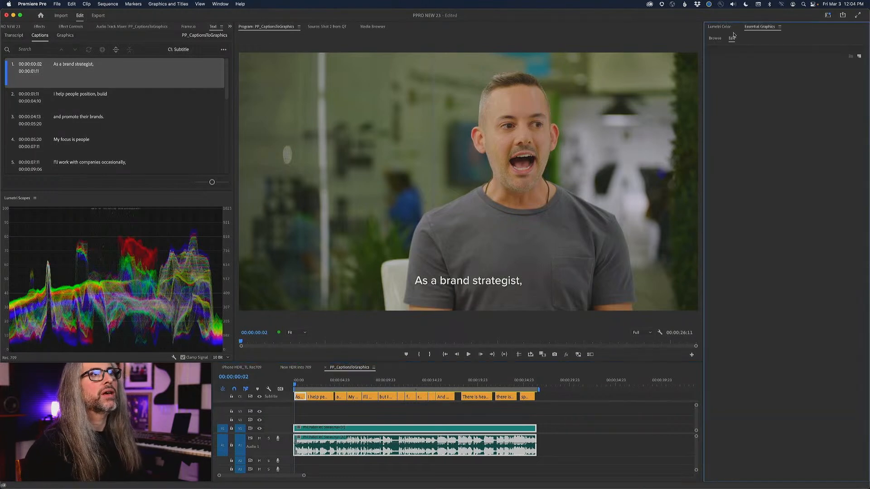
left_click(298, 389)
left_click(300, 396)
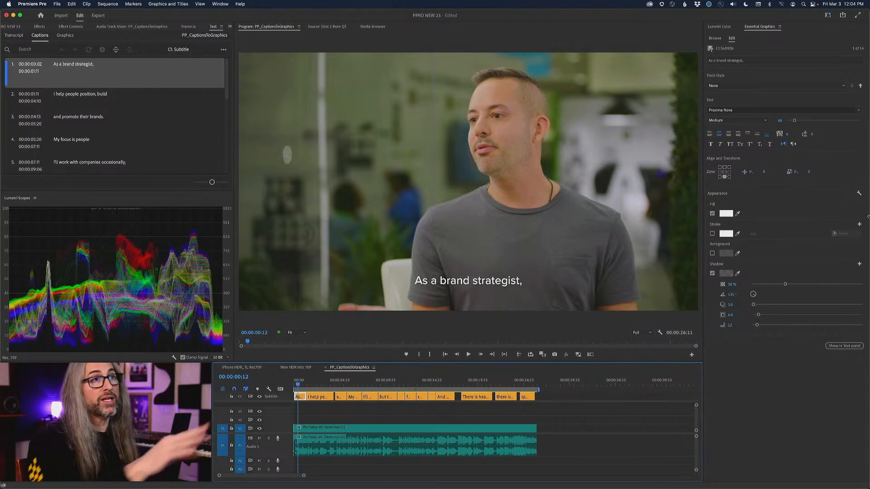
Step: Try the upper-left zone and All Caps on the first caption, returning it to the bottom-centre zone and normal case
left_click(720, 167)
left_click(721, 167)
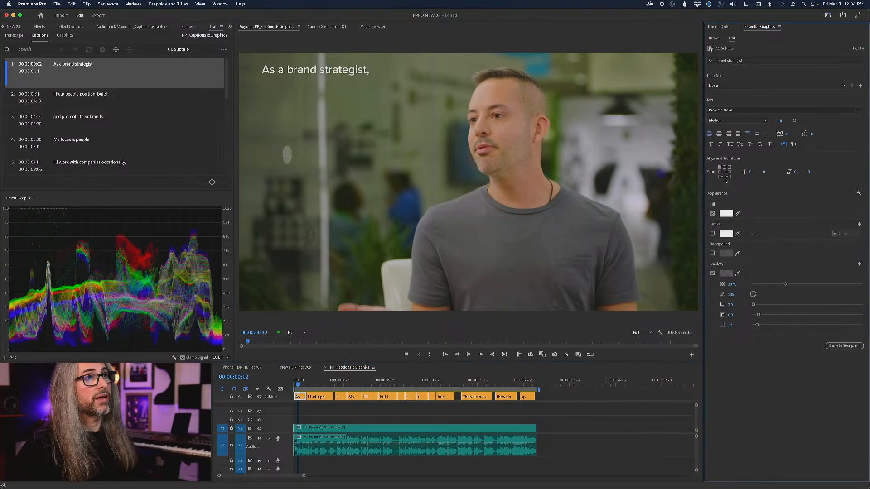
left_click(724, 177)
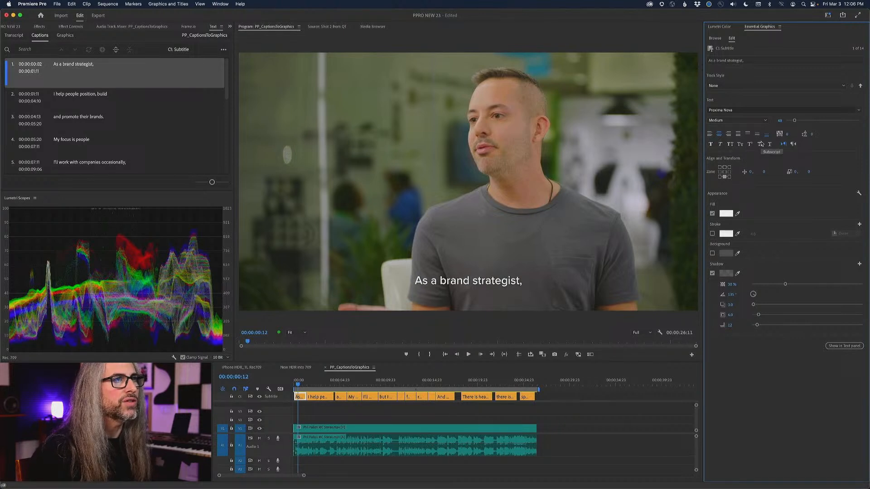
left_click(730, 145)
left_click(729, 145)
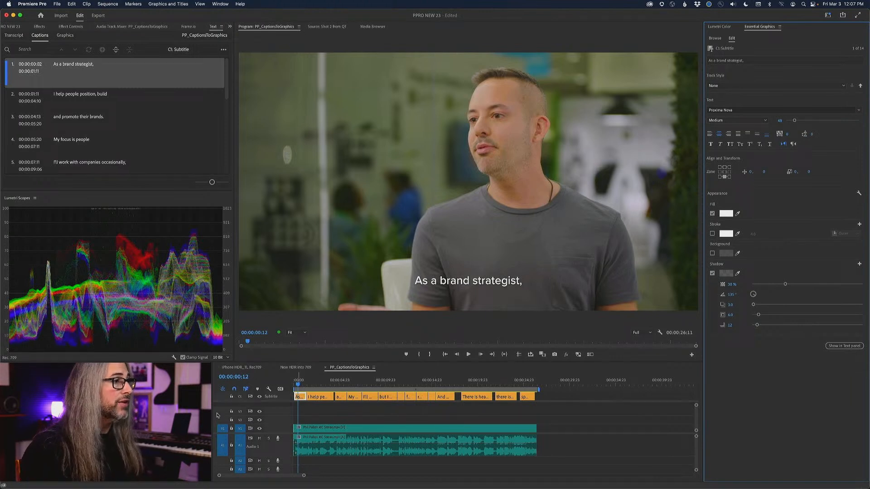
Step: Add a text layer reading "As a brand strategist" over the speaker's shirt and centre-align its text
left_click(201, 448)
left_click(465, 245)
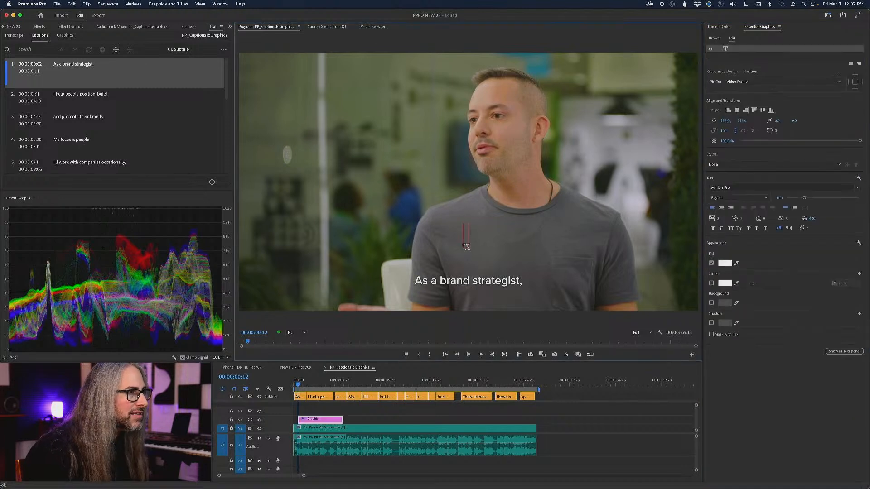
type("As a brand strategist")
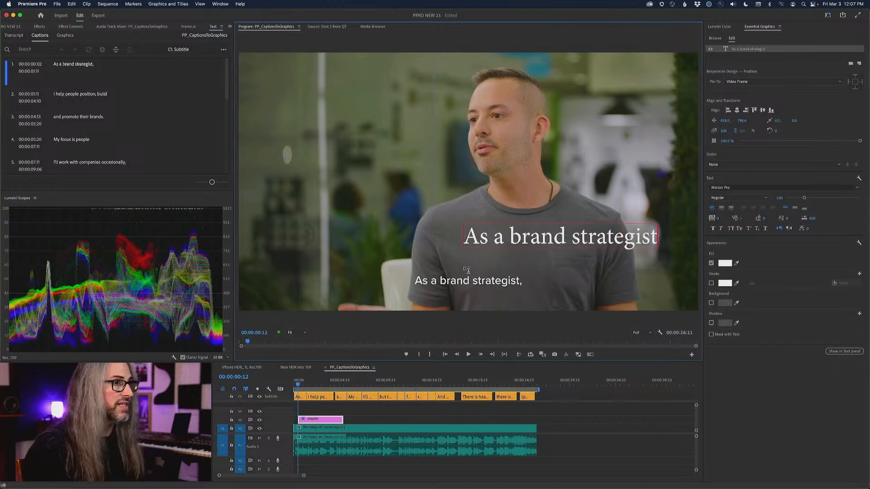
left_click(720, 210)
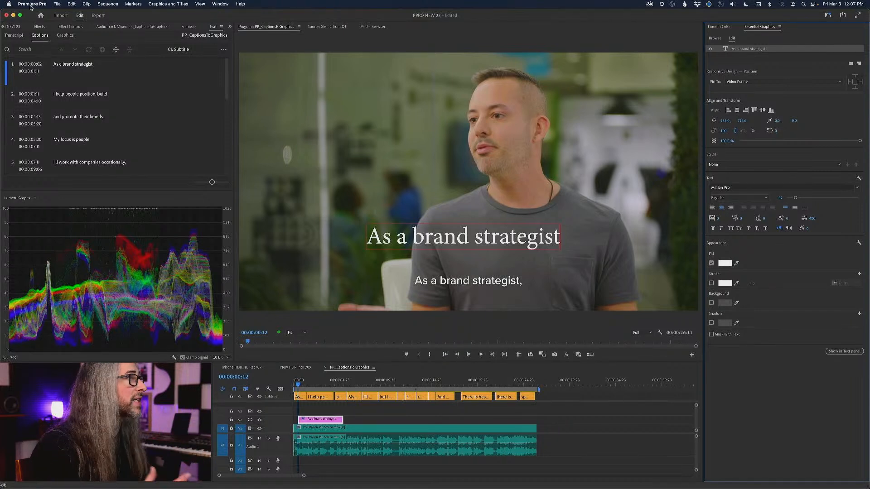
Step: Expand the new text layer's properties in Effect Controls and try adjusting its horizontal position and opacity
left_click(68, 27)
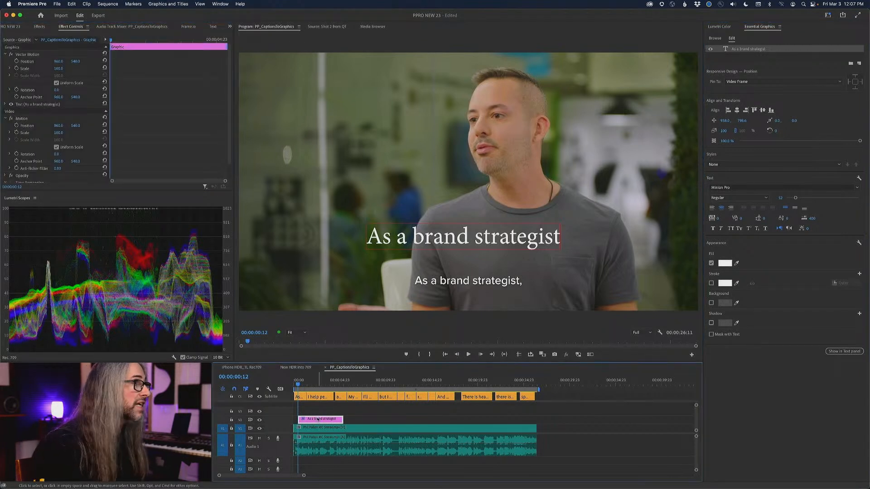
mouse_move(229, 131)
left_mouse_down()
mouse_move(230, 149)
mouse_move(230, 127)
left_mouse_up()
left_click(5, 104)
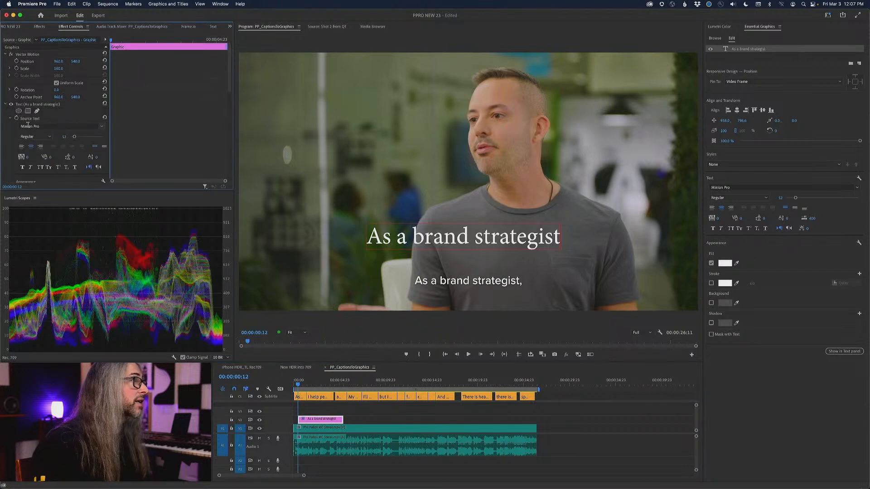
left_click_drag(229, 90, 230, 160)
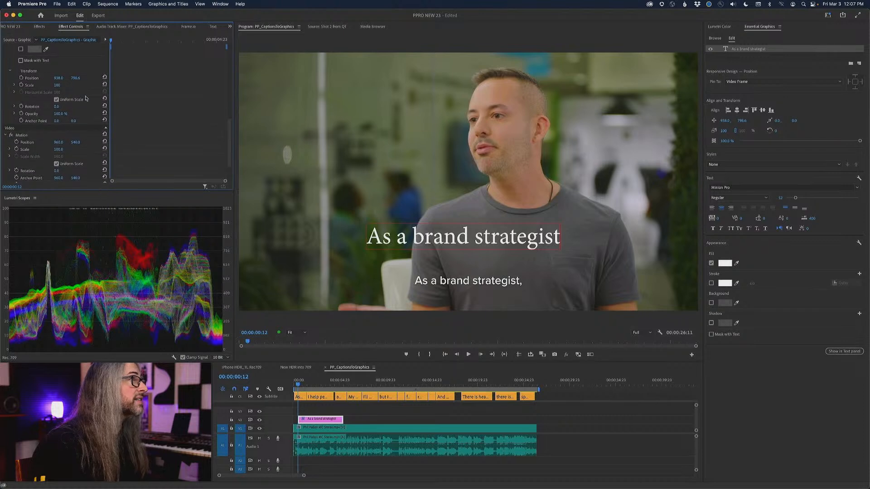
left_click_drag(60, 79, 58, 80)
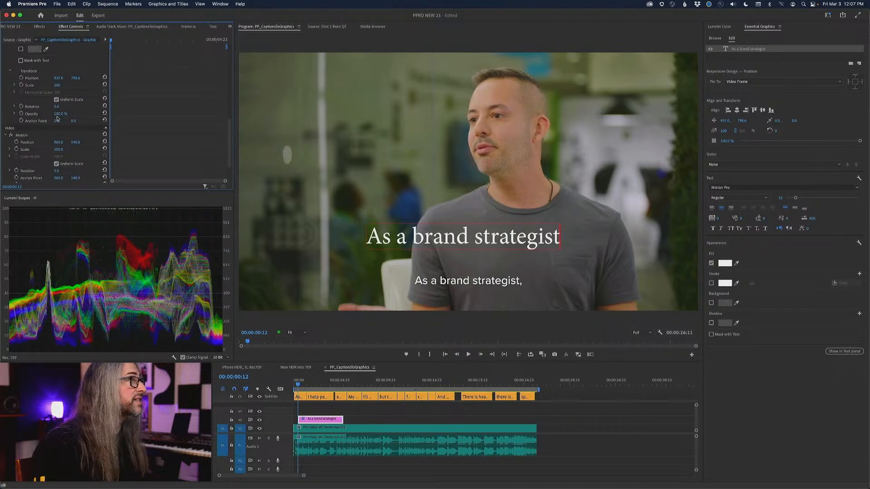
mouse_move(59, 113)
left_mouse_down()
mouse_move(48, 113)
mouse_move(64, 113)
left_mouse_up()
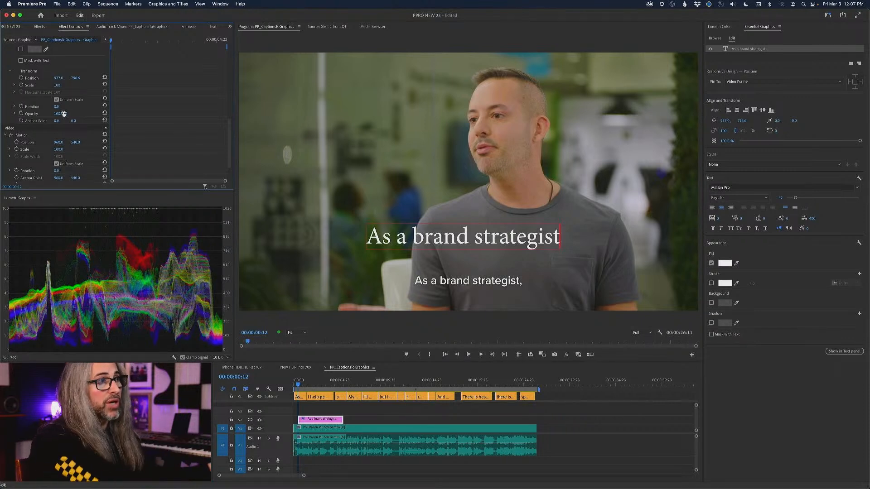
Step: Undo the text layer adjustments and the creation of the text layer itself
key("Right")
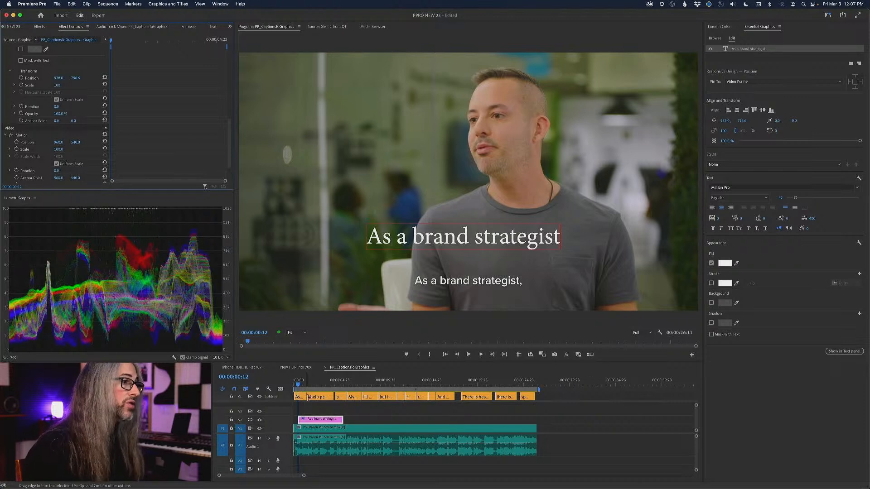
key("super+shift+l")
key("super+z")
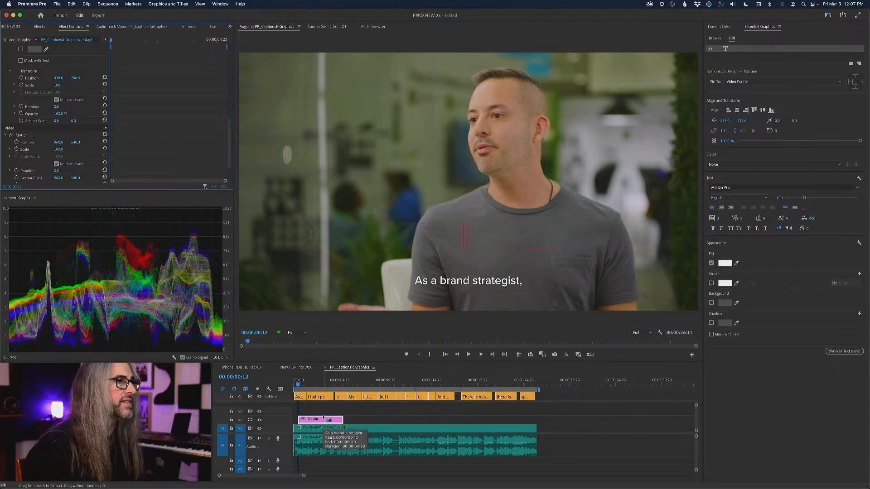
key("super+z")
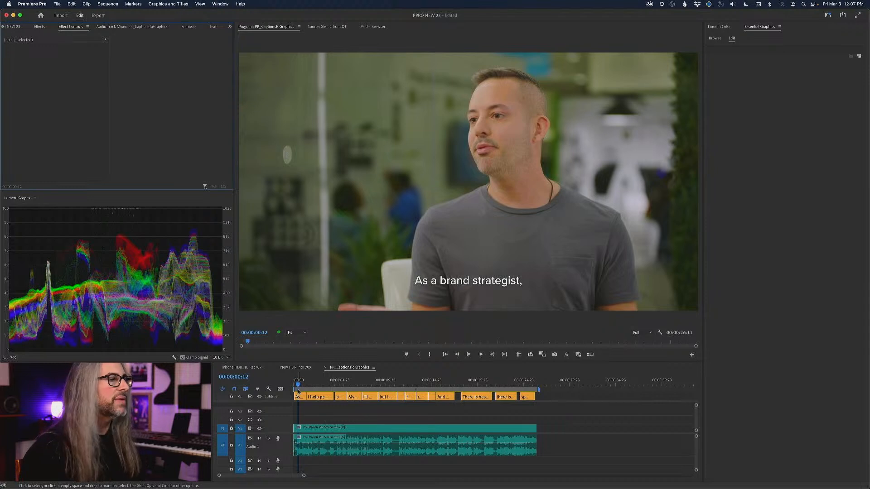
Step: Move the playhead to 00:00:00:05, select the first caption and upgrade it to a graphic
left_click_drag(297, 385, 293, 384)
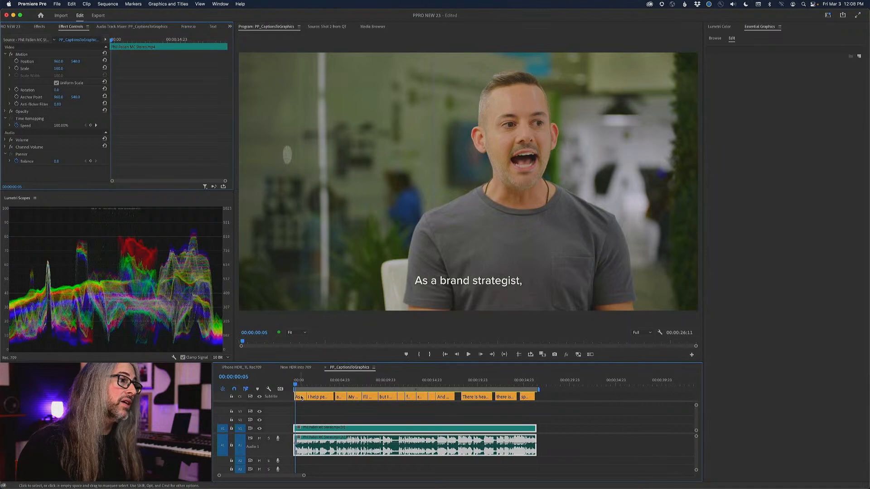
left_click(300, 398)
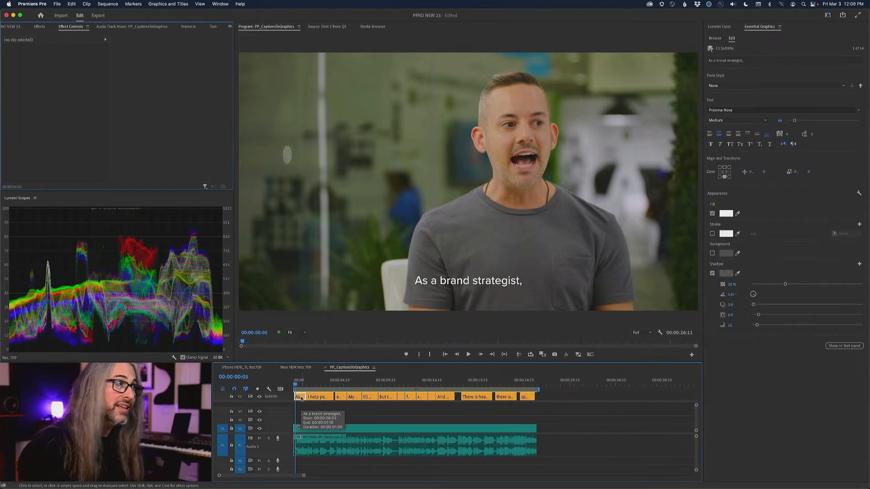
left_click(168, 3)
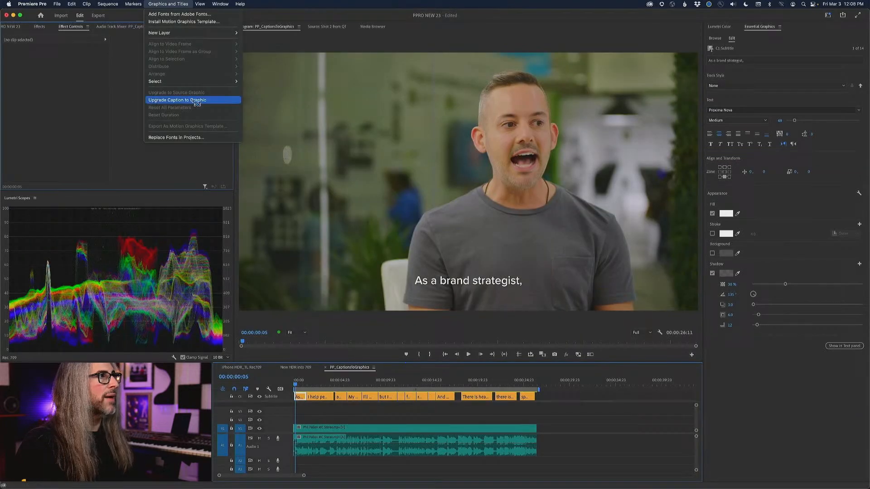
left_click(190, 99)
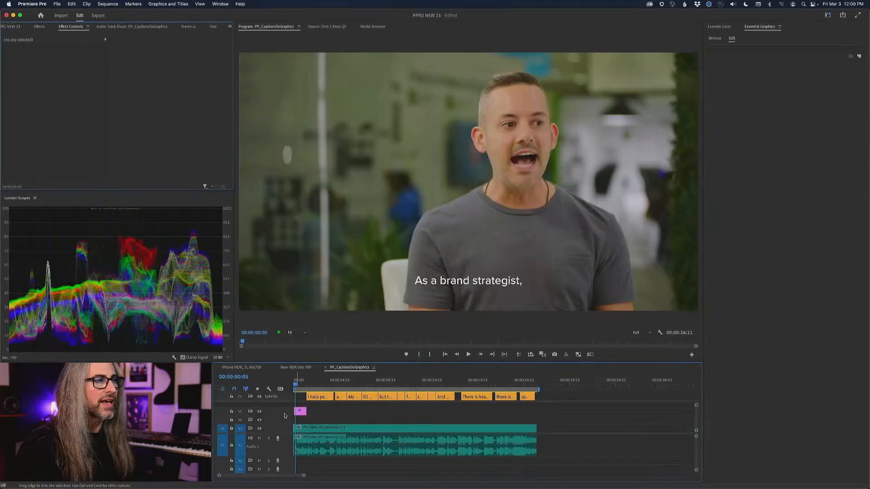
Step: Select the upgraded graphic, mute the Audio 1 track and play the sequence up to 00:00:01:00
left_click(415, 294)
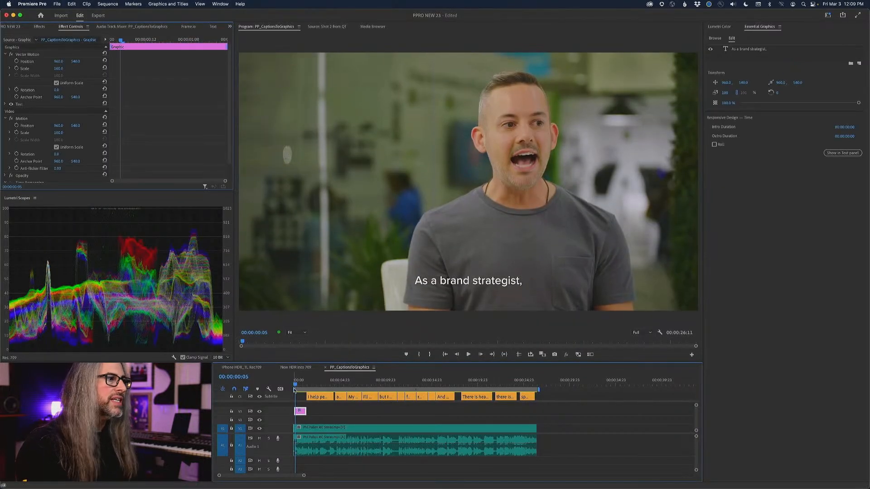
left_click_drag(296, 385, 295, 385)
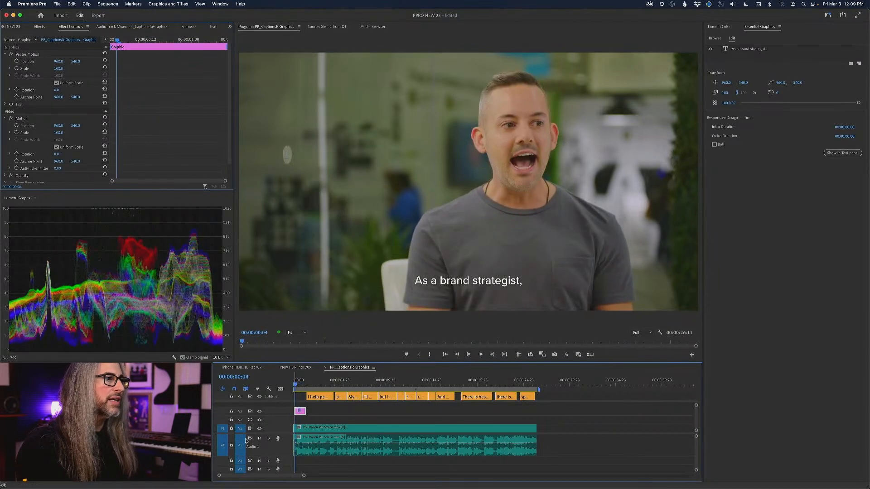
left_click(259, 438)
key("space")
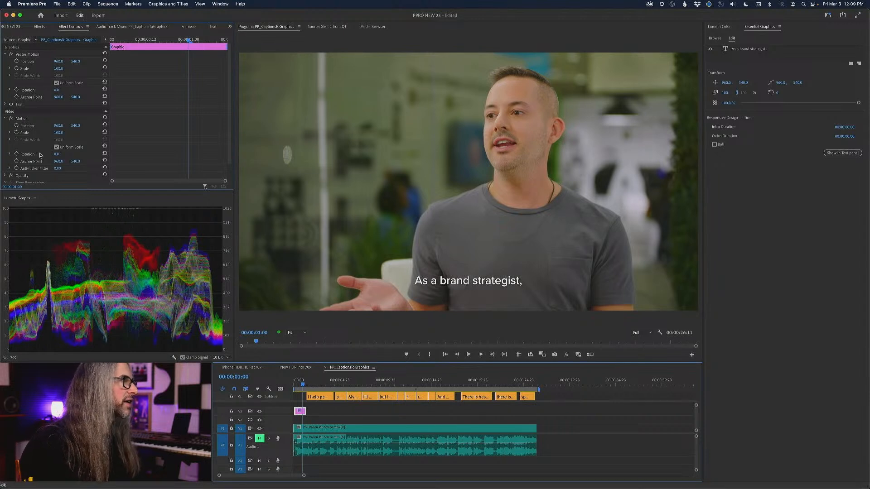
Step: Keyframe the upgraded graphic's Opacity to fade in from near the clip's start to 100% at 00:00:01:00, then play it back
scroll(40, 155, "down", 2)
left_click(5, 158)
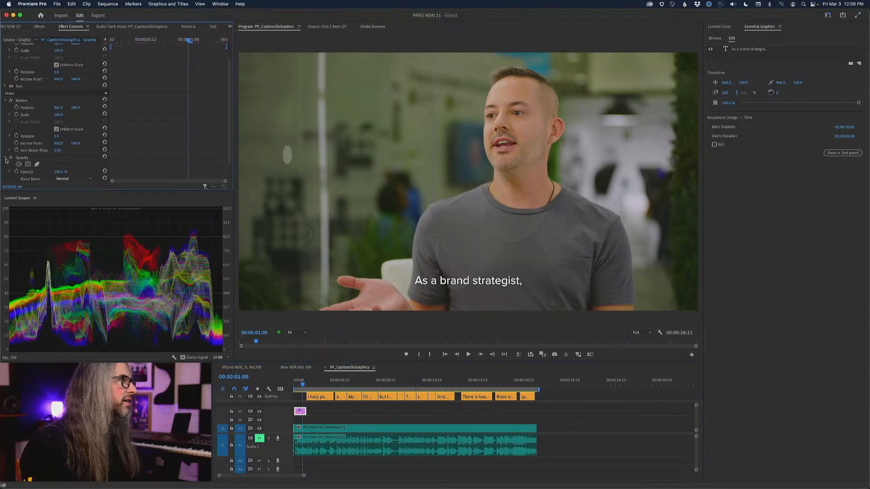
left_click(17, 172)
left_click(301, 385)
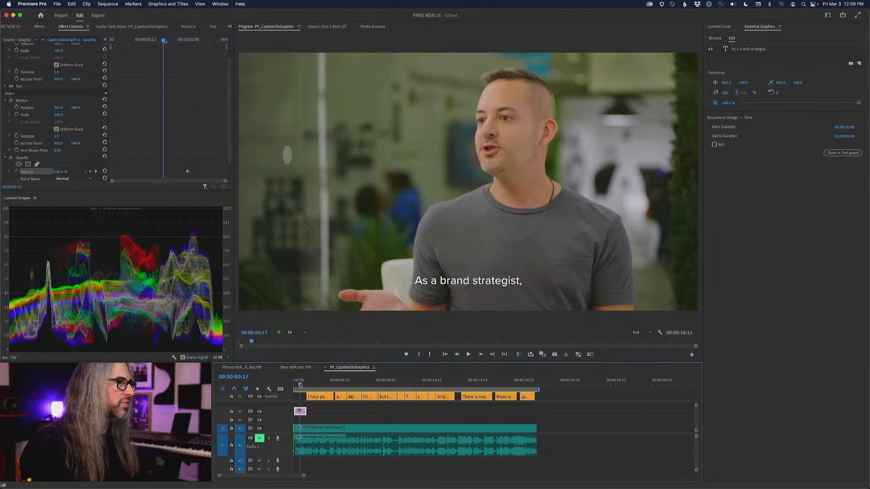
left_click_drag(301, 385, 295, 385)
left_click_drag(57, 171, 13, 172)
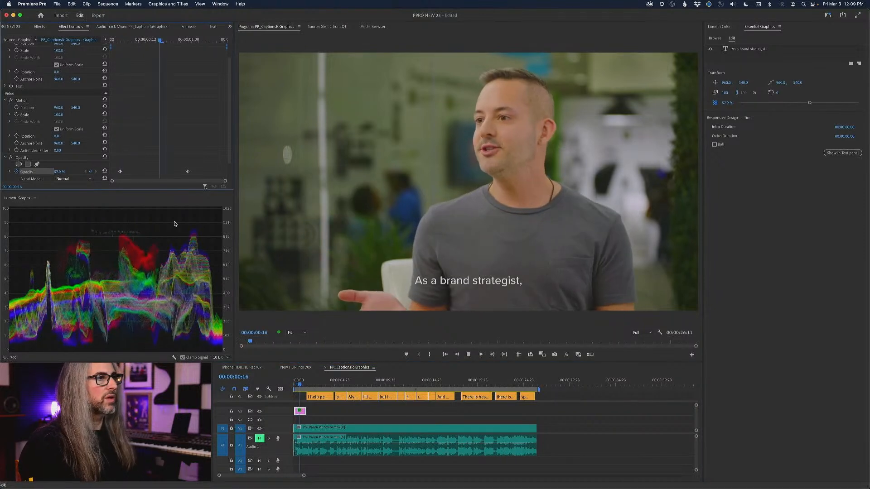
key("space")
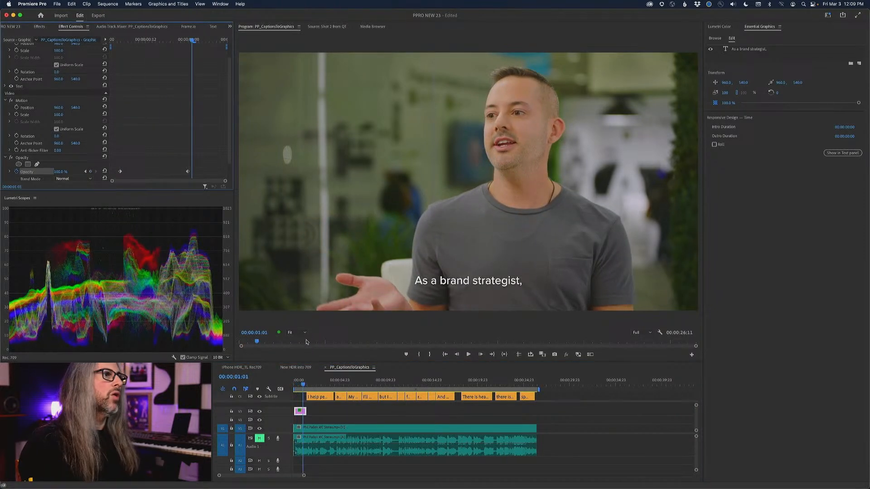
Step: Upgrade the "I help people position, build" caption to a graphic and play the sequence up to 00:00:02:08
left_click(320, 397)
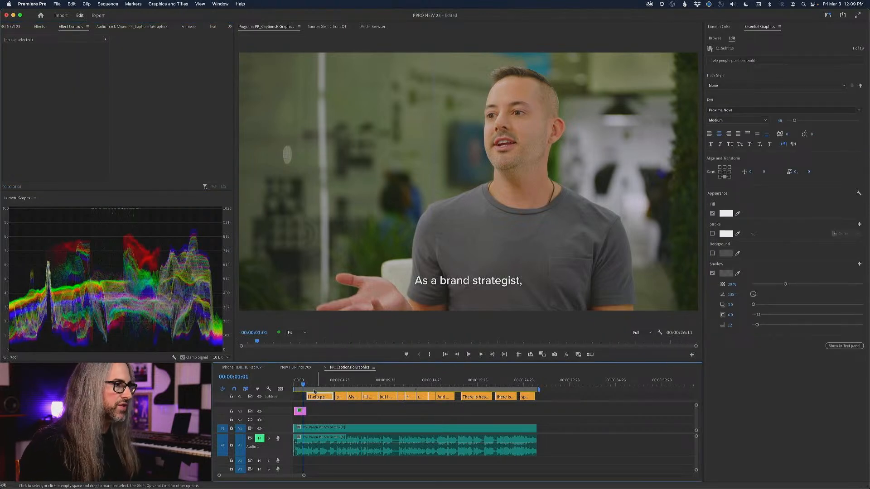
left_click(168, 4)
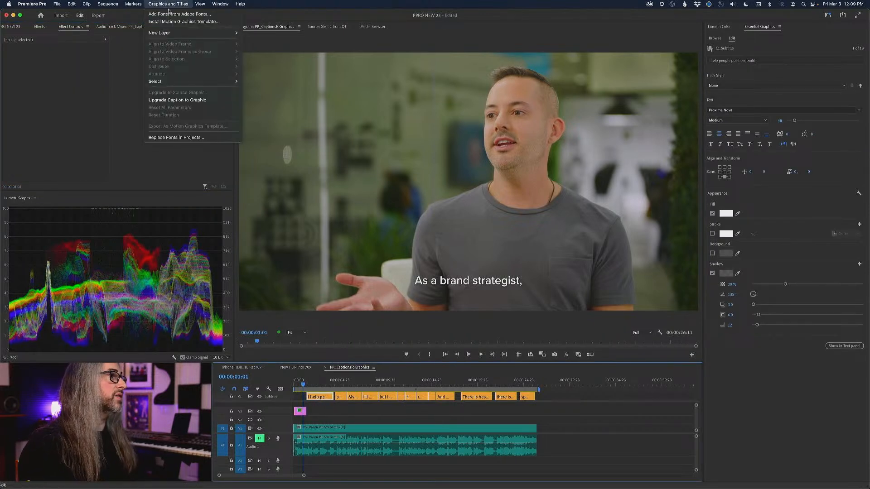
left_click(169, 99)
key("space")
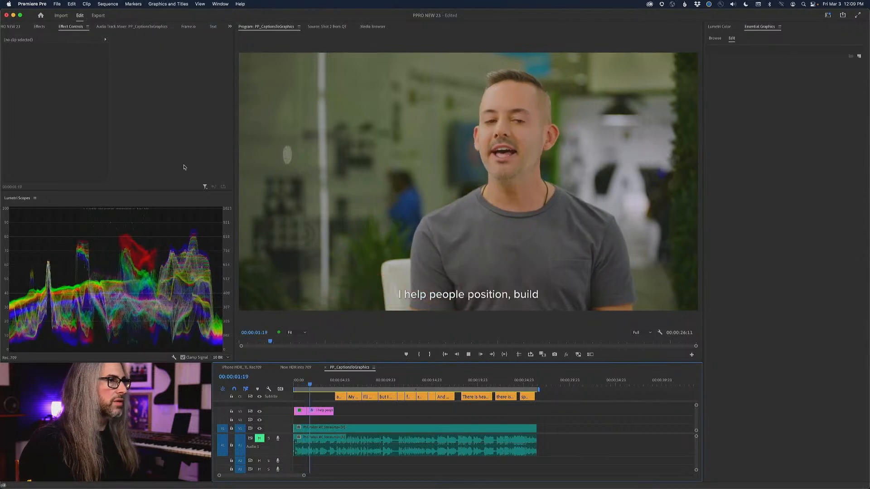
key("space")
Step: Keyframe the second graphic's Motion Position from 00:00:02:08 so its vertical value reaches about 712 at 00:00:03:16
left_click(314, 410)
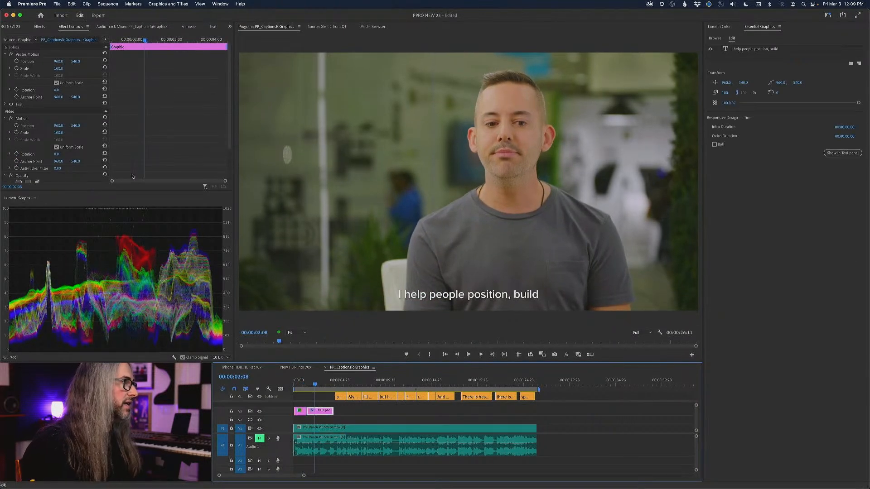
scroll(83, 154, "down", 2)
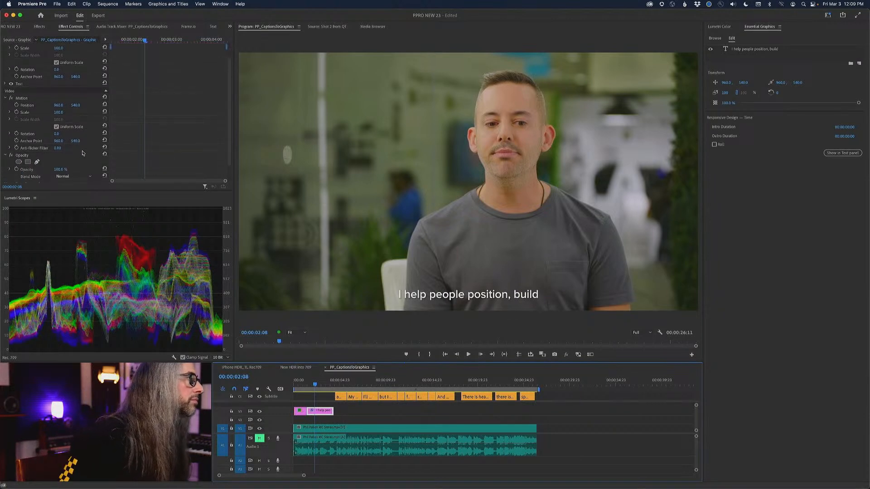
left_click(17, 105)
left_click(316, 383)
key("space")
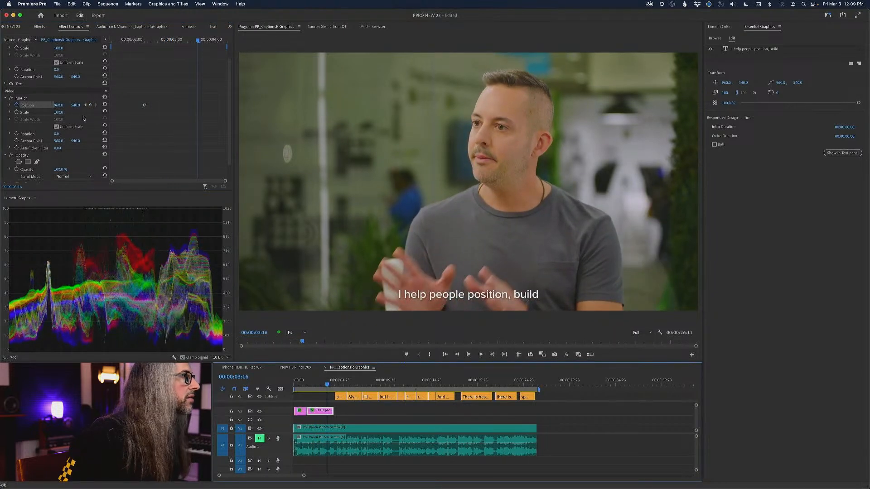
left_click_drag(76, 107, 126, 106)
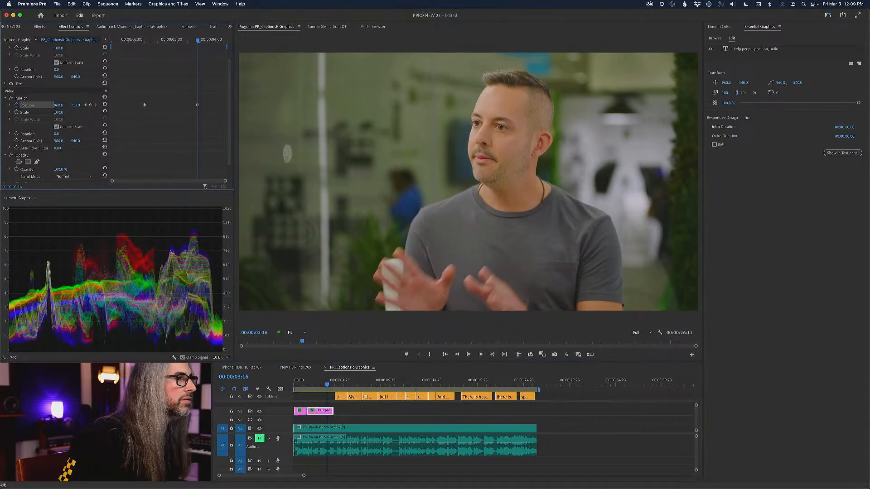
Step: Play back the opening of the sequence to review both animated caption graphics
key("j")
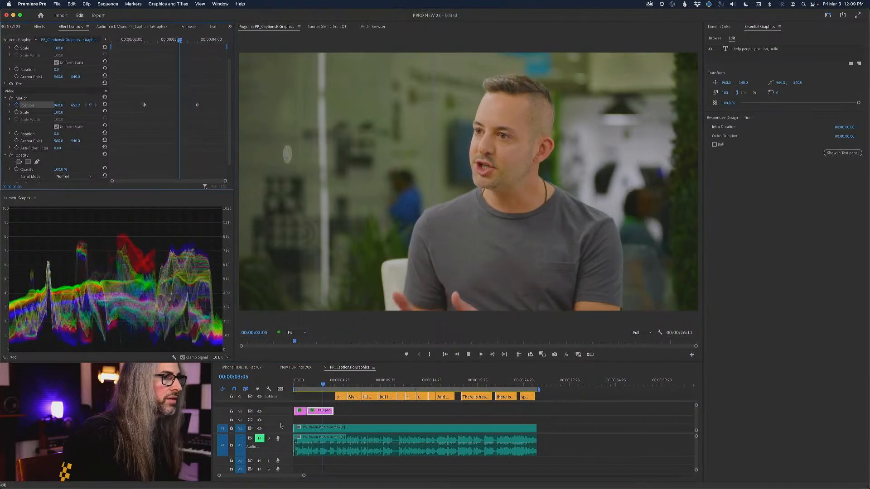
key("k")
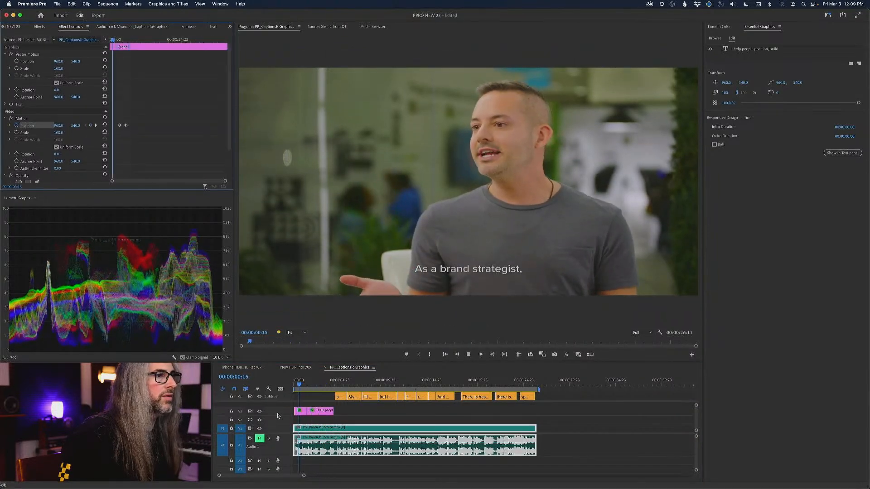
key("l")
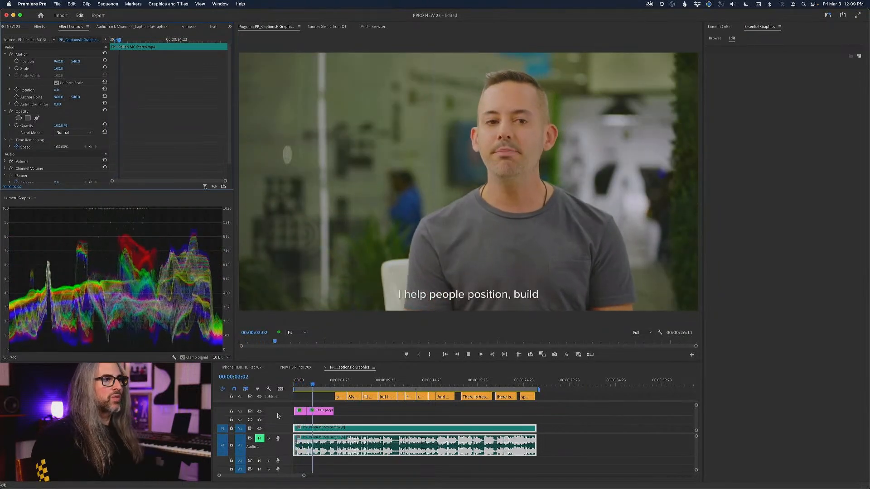
key("j")
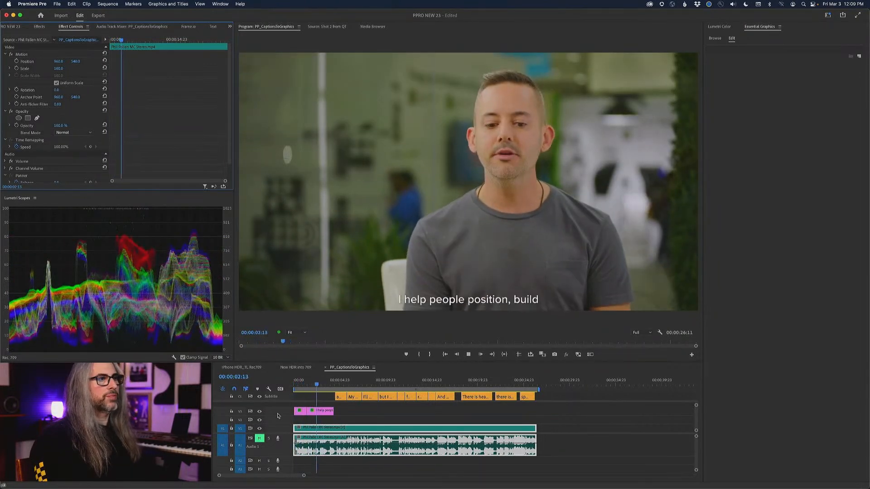
key("k")
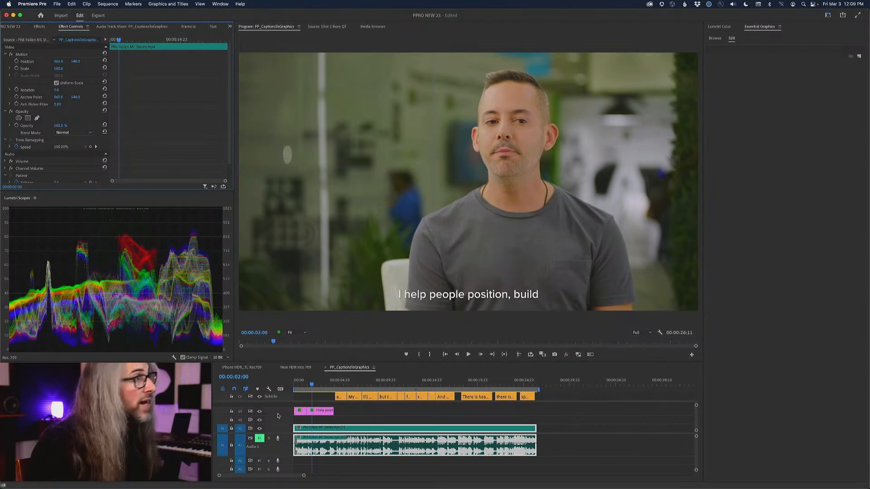
Step: Show the effects library, then select all the remaining captions and upgrade them to graphics together
left_click(39, 26)
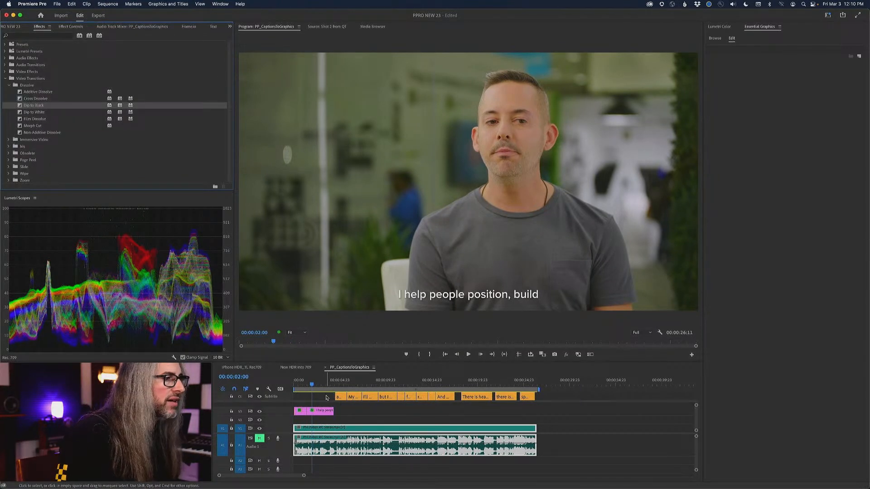
left_click_drag(326, 398, 546, 378)
left_click(129, 3)
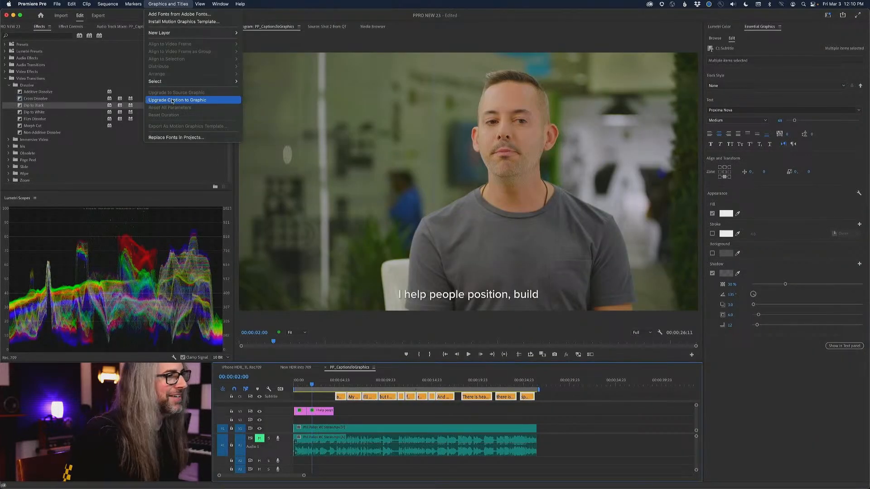
left_click(172, 101)
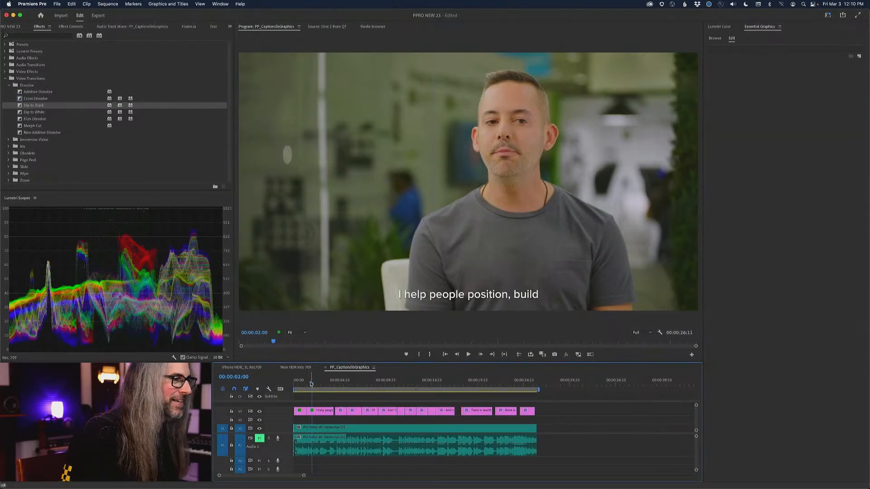
Step: Move the playhead to the start of the third graphic at 00:00:04:13 and expand the Distort video effects
left_click_drag(312, 384, 342, 384)
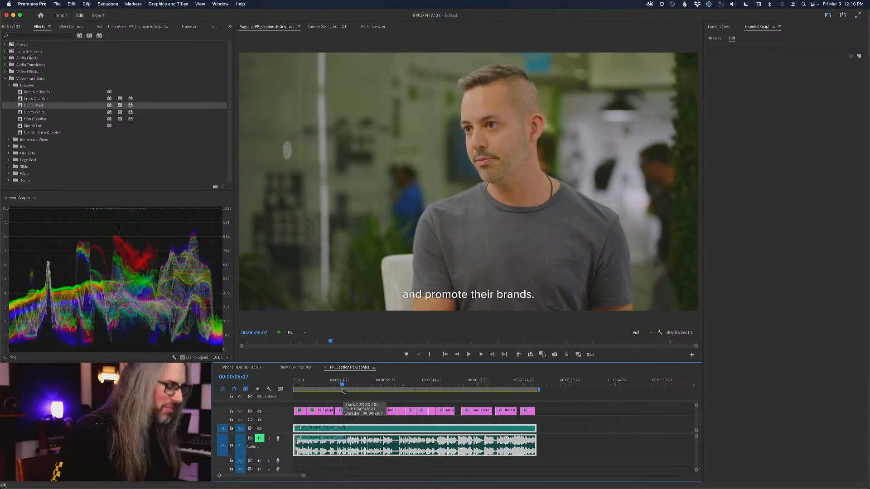
key("shift+Up")
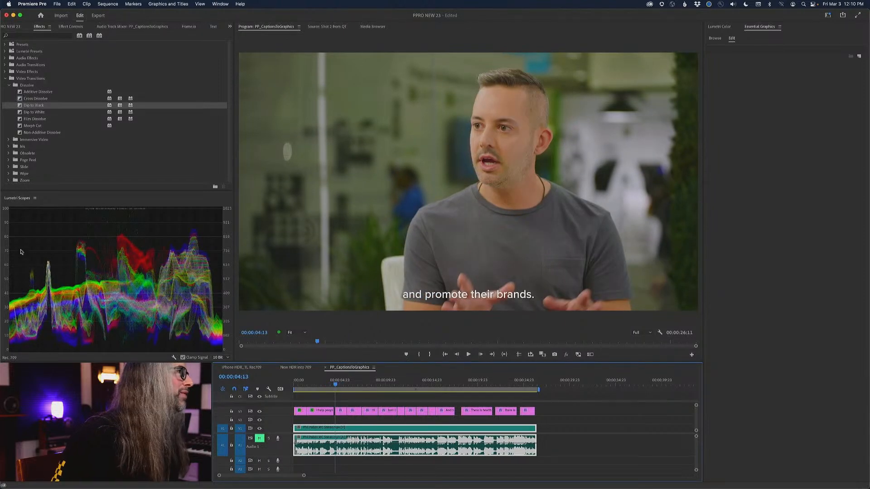
left_click(5, 72)
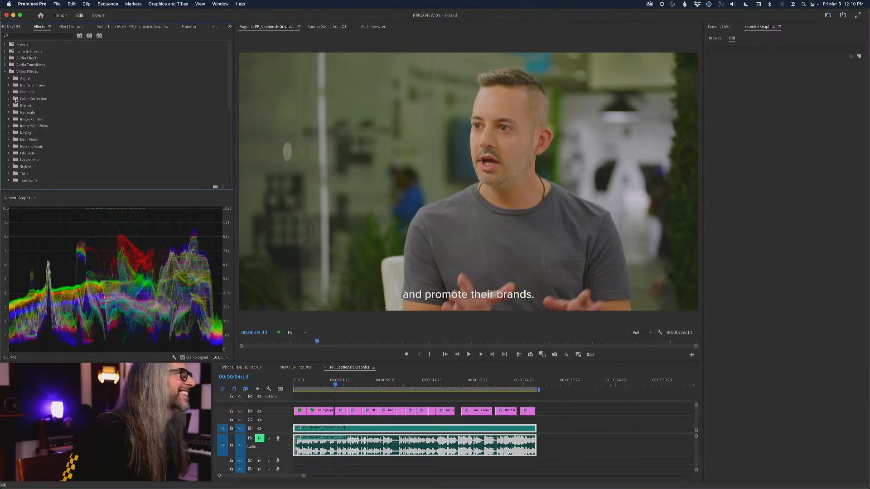
left_click(9, 79)
left_click(9, 78)
left_click(9, 106)
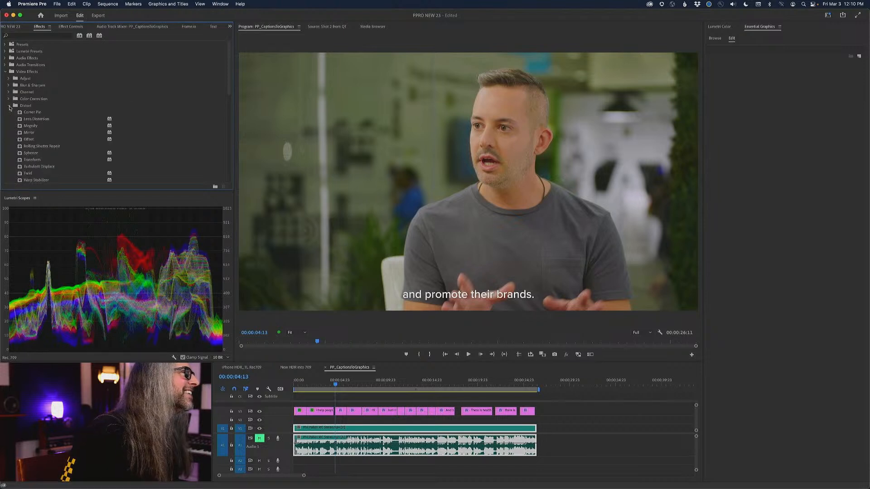
scroll(71, 133, "down", 3)
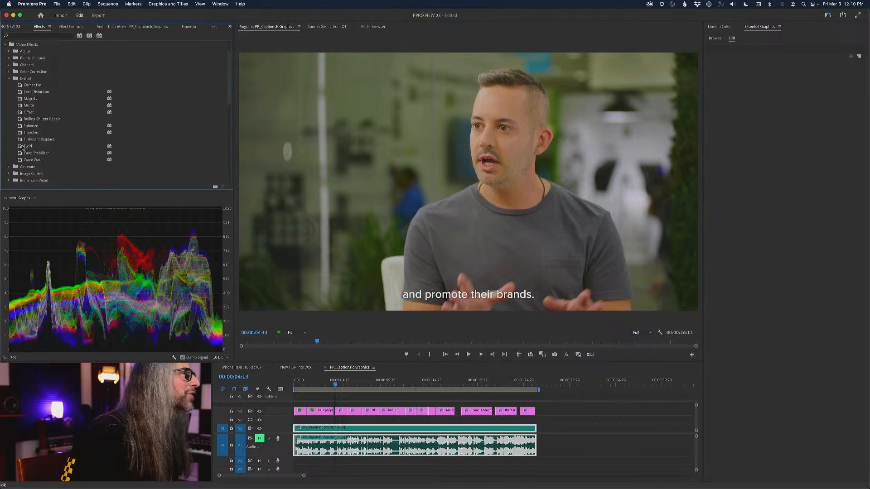
Step: Apply the Twirl effect to the "My focus is people" graphic at 00:00:05:22 and open its effect settings
left_click_drag(335, 386, 347, 385)
left_click(356, 411)
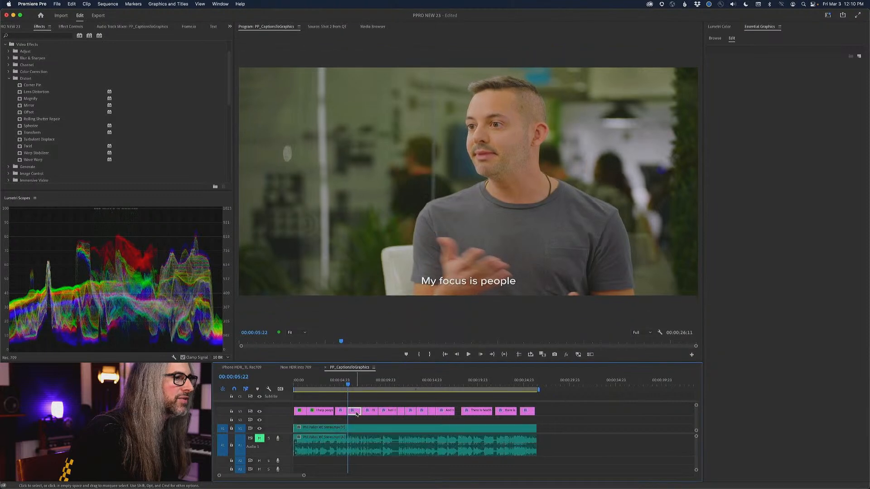
double_click(20, 148)
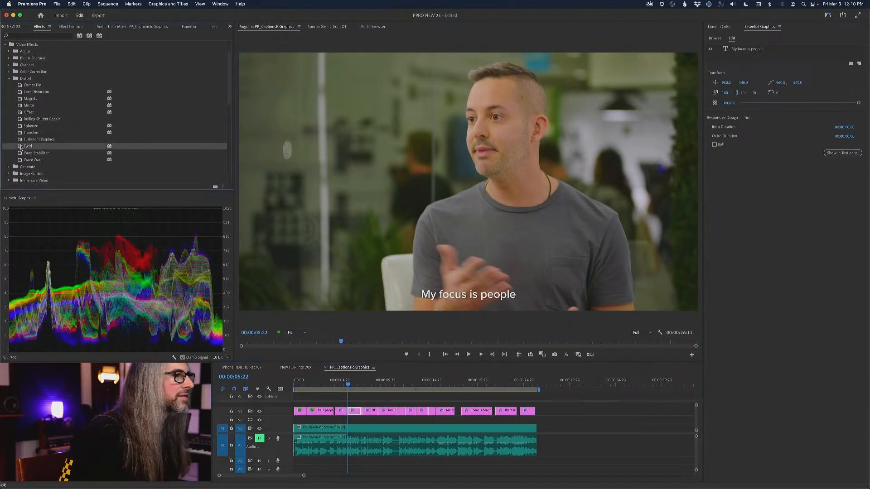
left_click(65, 27)
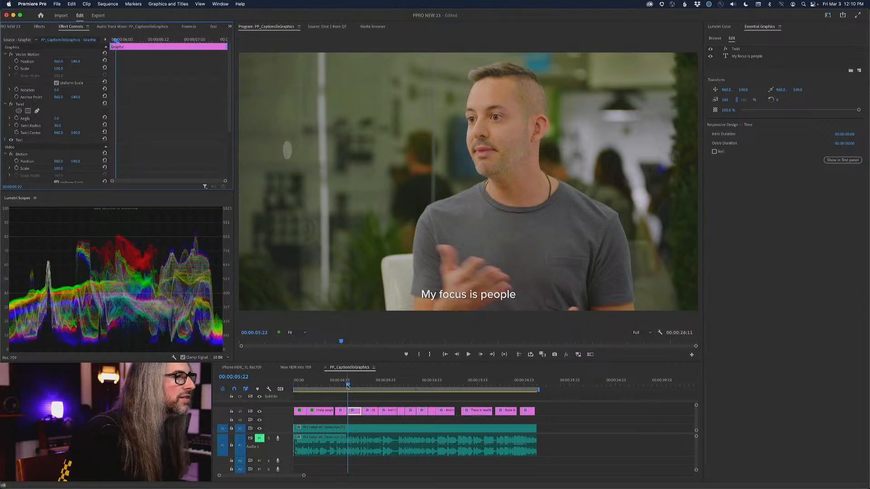
Step: Set keyframes for Twirl's Angle, Twirl Radius and Twirl Center at 00:00:07:00
left_click_drag(348, 385, 357, 386)
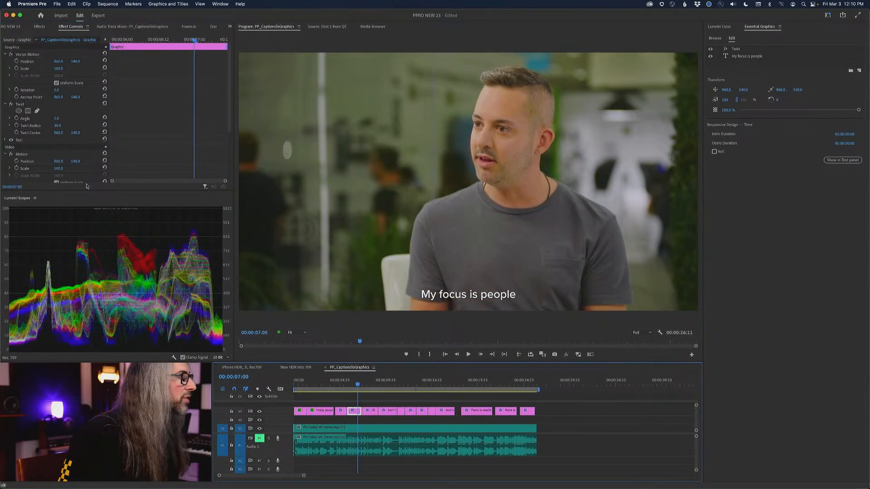
left_click(16, 126)
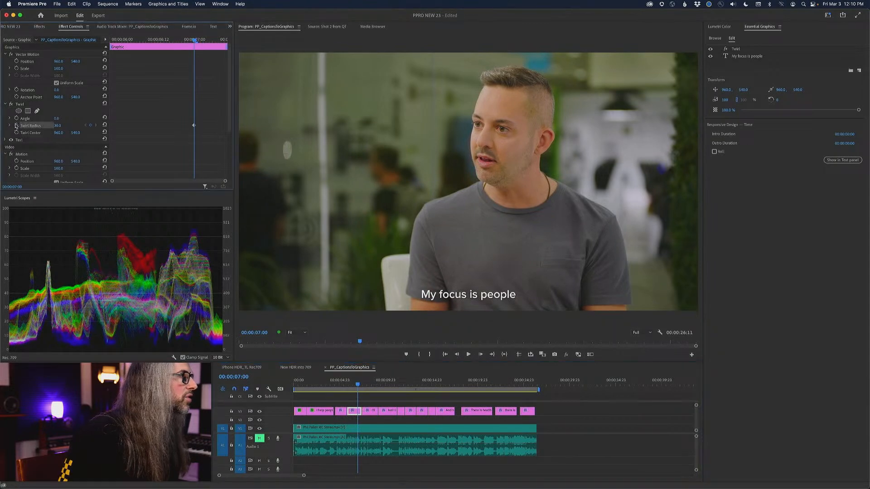
left_click(17, 118)
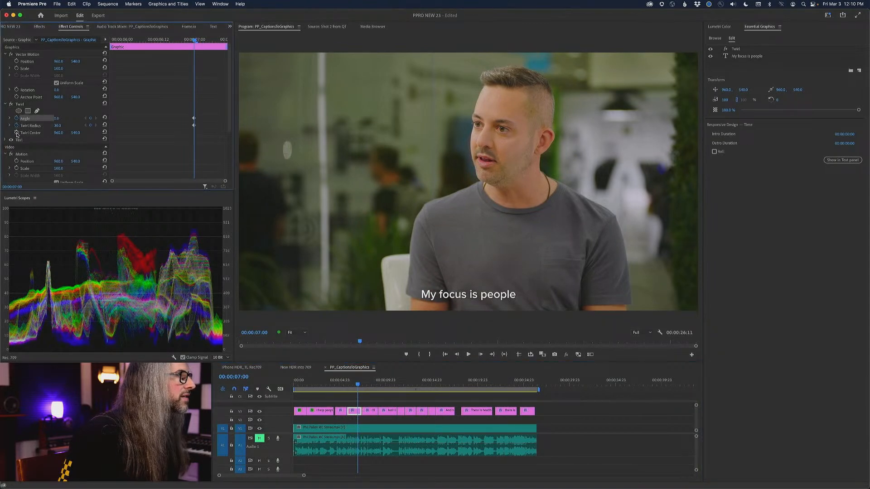
left_click(17, 133)
Step: Set the Twirl Angle to 1x238.0° at 00:00:05:22 and play back the animation
left_click_drag(357, 386, 349, 383)
left_click_drag(58, 120, 240, 120)
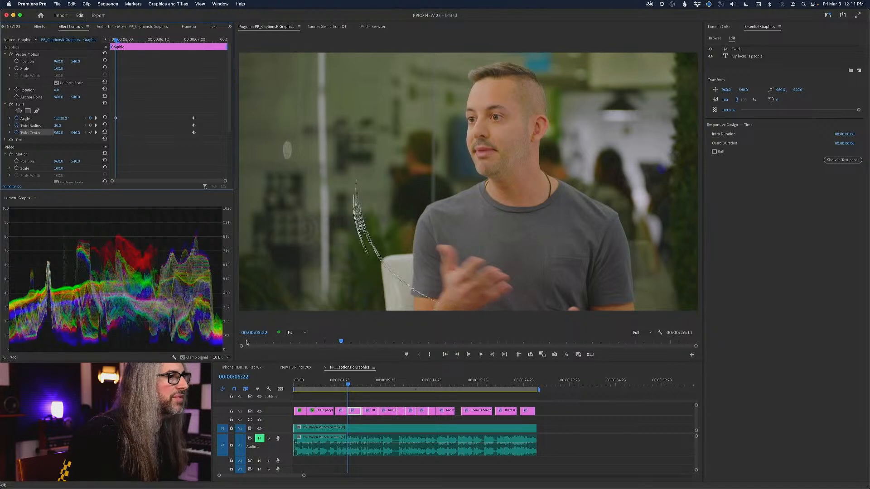
key("space")
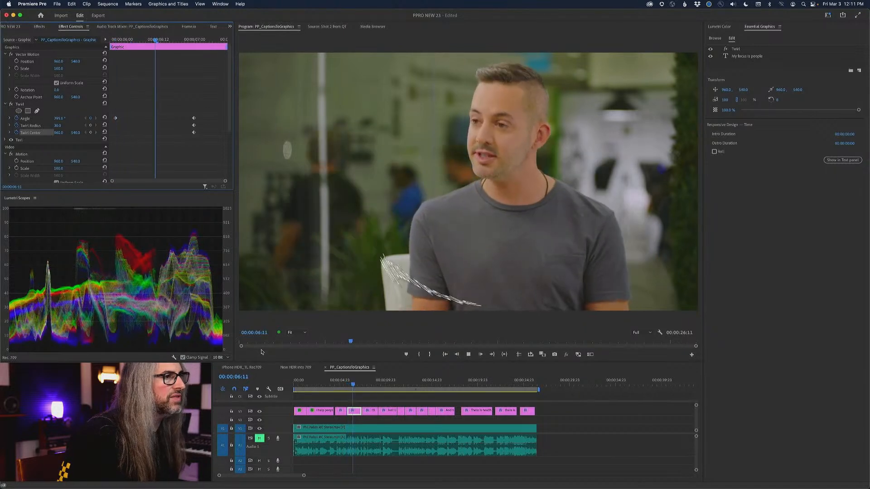
Step: Set the Twirl Radius to 65 at 00:00:06:07 and replay the twirling text
left_click_drag(190, 40, 143, 40)
left_click_drag(57, 126, 73, 126)
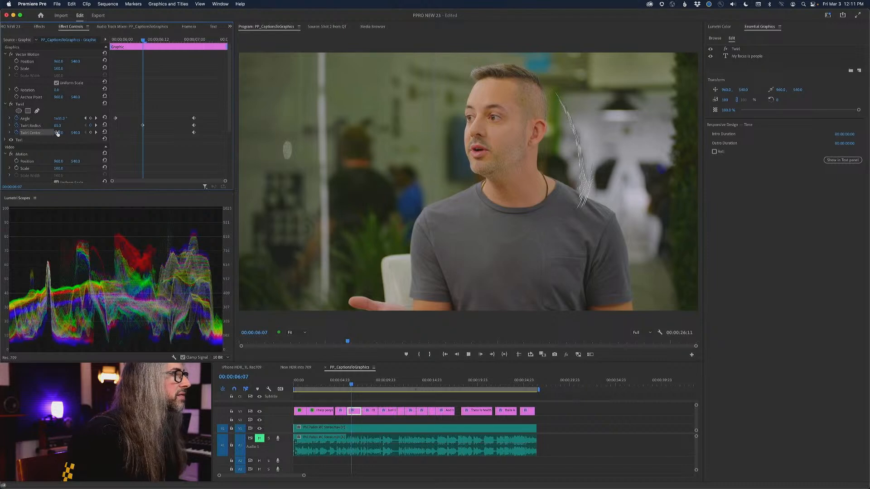
key("j")
key("space")
key("space")
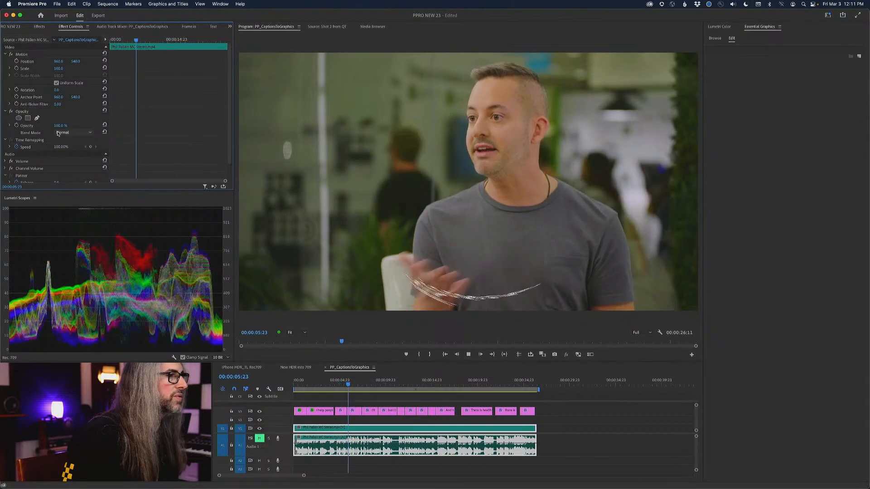
key("space")
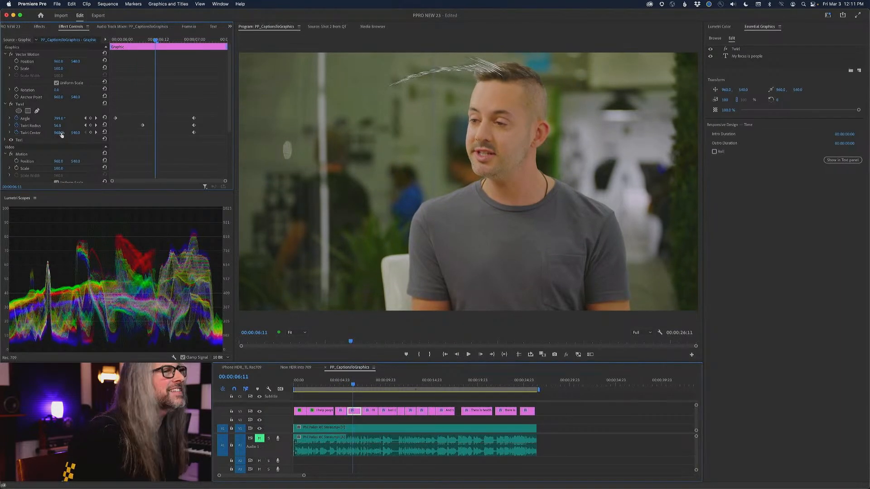
Step: Play back the twirling "My focus is people" graphic several times to review the animation
key("space")
key("j")
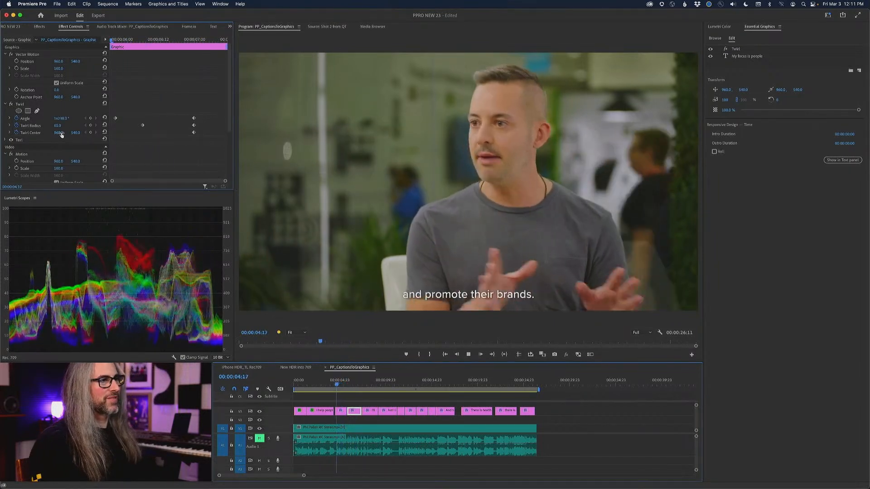
key("space")
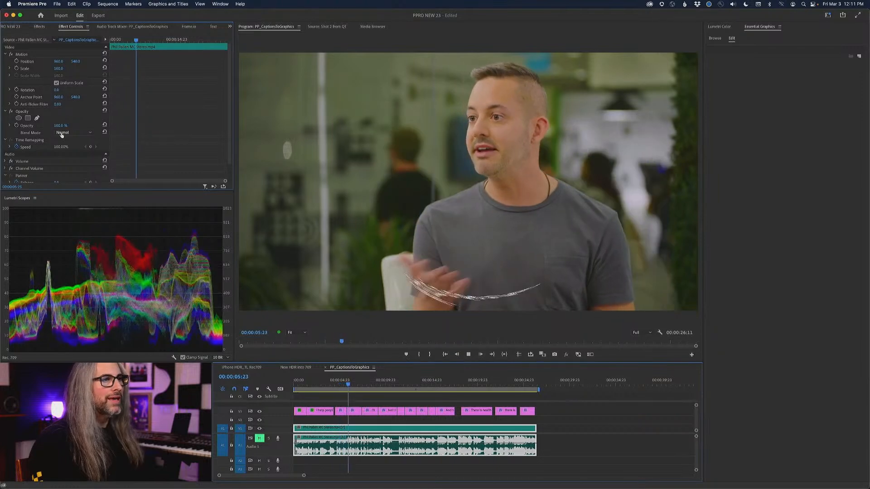
key("j")
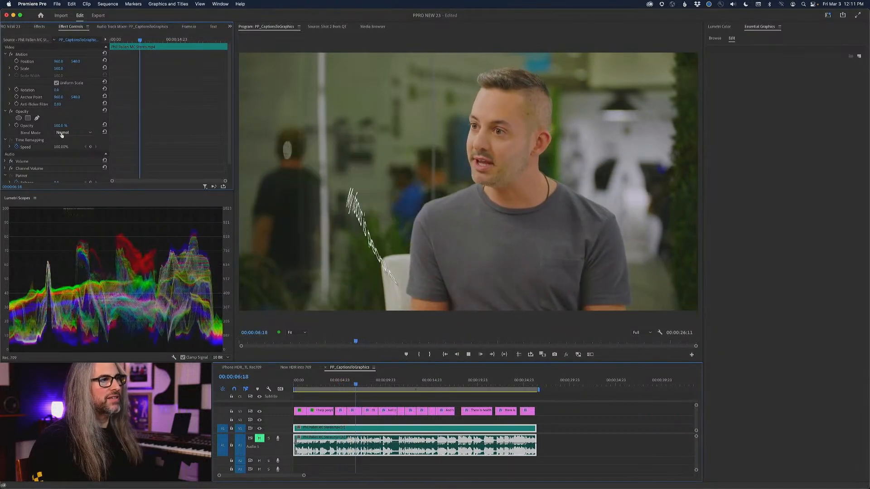
key("l")
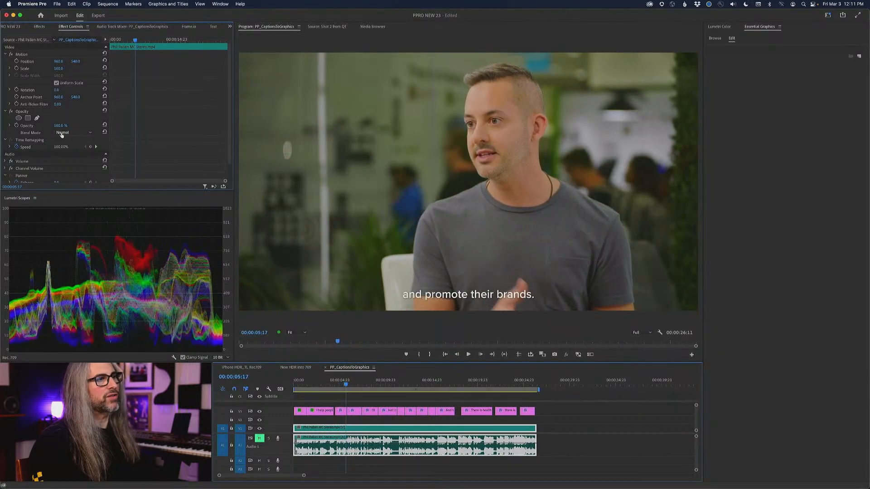
key("k")
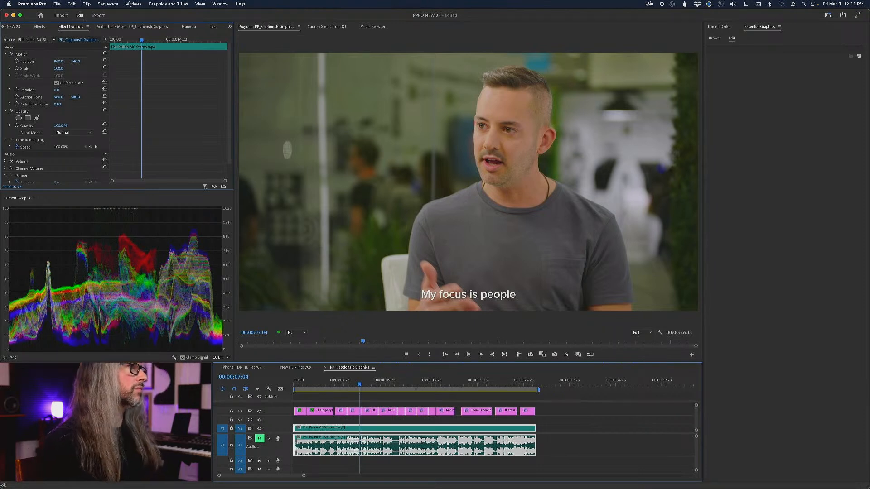
Step: Select the graphic following "My focus is people" and check which graphics upgrade commands are available for it
left_click(154, 4)
left_click(154, 4)
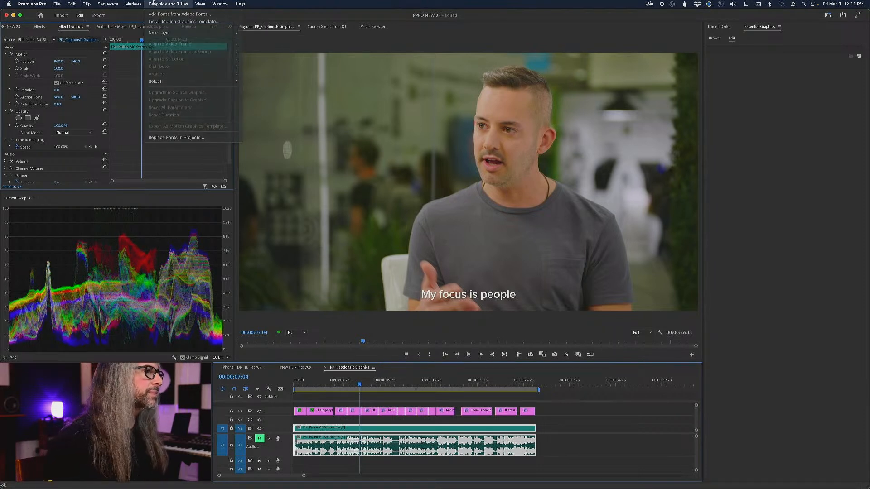
left_click(370, 411)
left_click(163, 3)
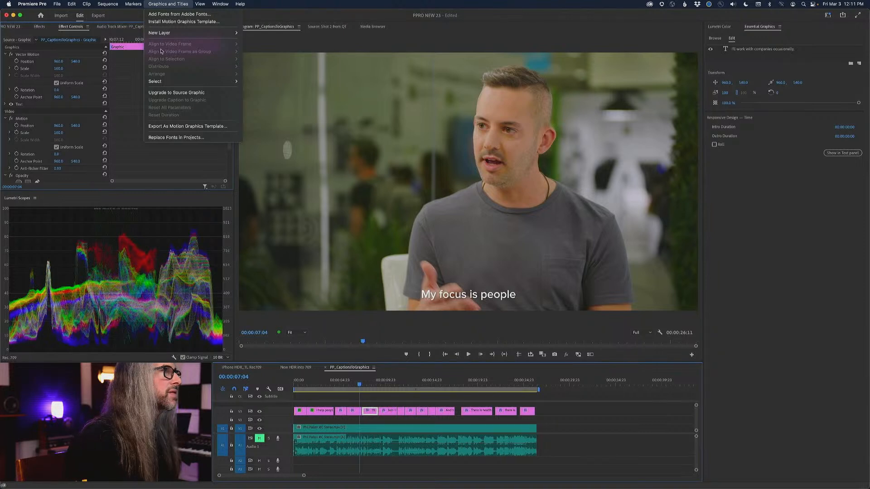
left_click(184, 4)
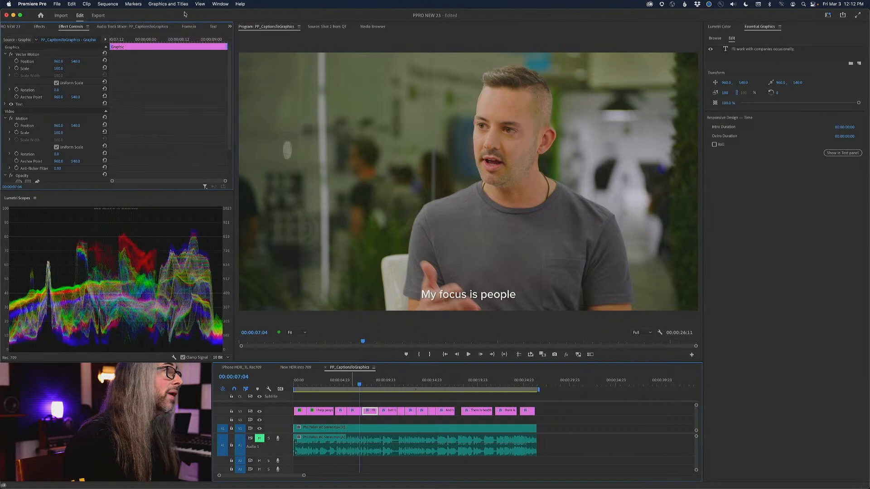
Step: Display the sequence transcript in an enlarged text area and check the speaker options for Speaker 2
left_click(214, 27)
left_click(13, 35)
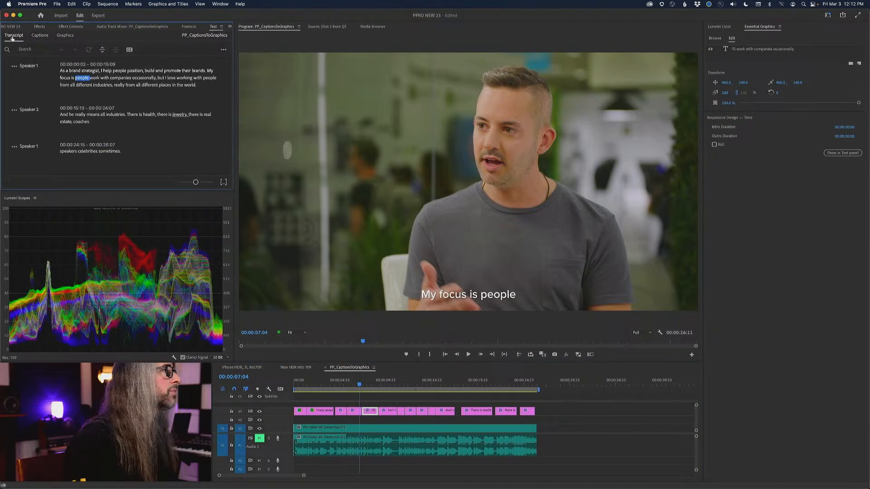
left_click(39, 37)
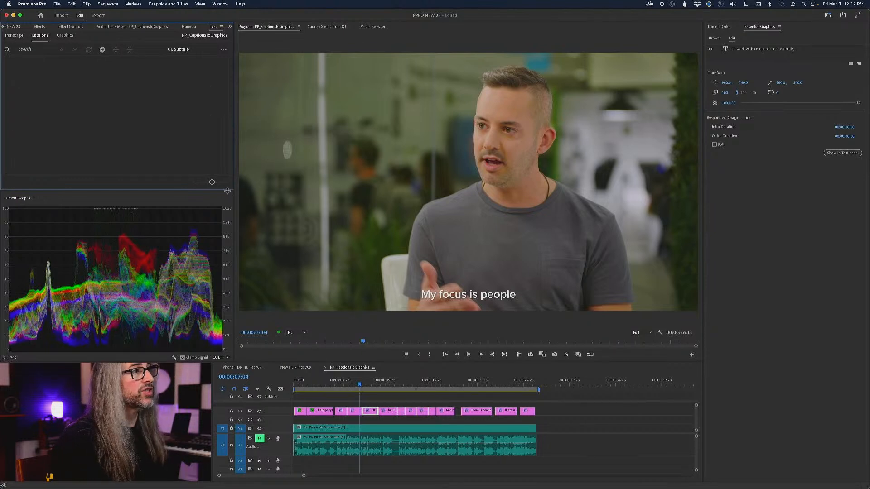
left_click_drag(227, 191, 228, 226)
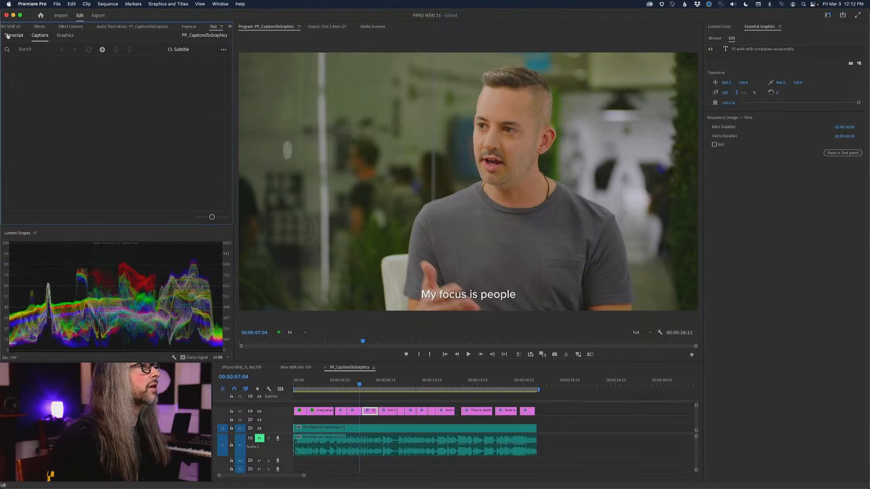
left_click(7, 36)
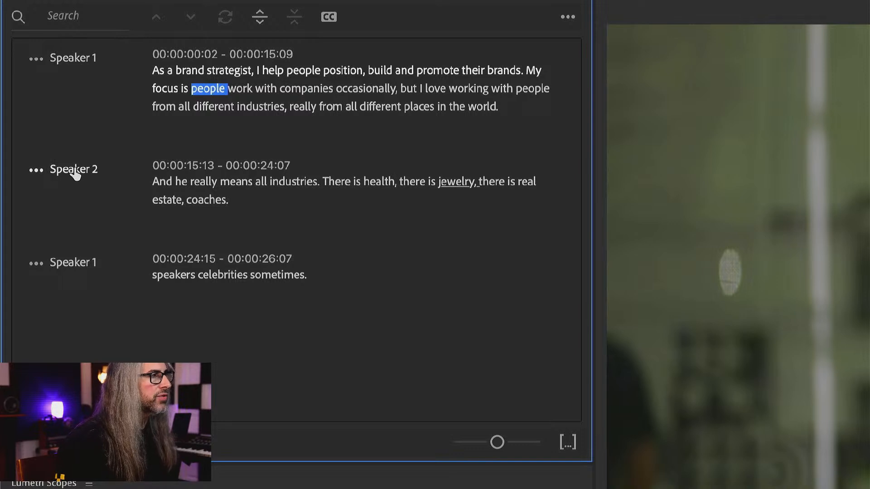
left_click(36, 169)
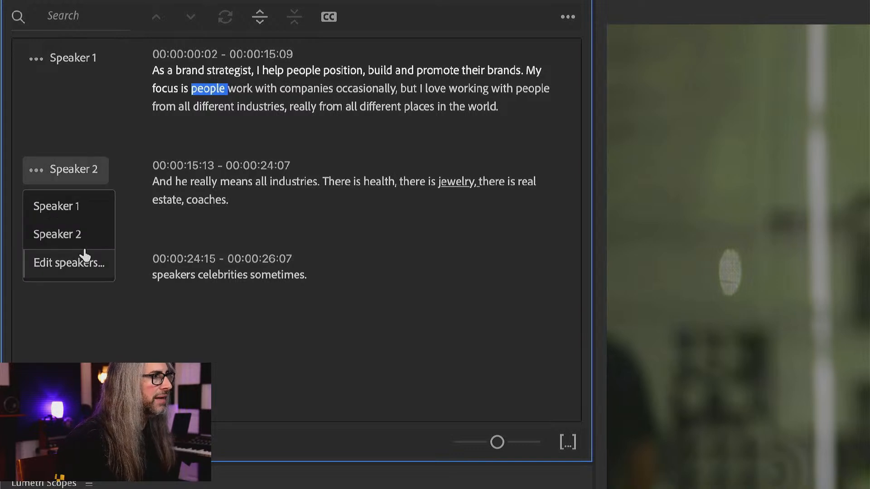
left_click(71, 132)
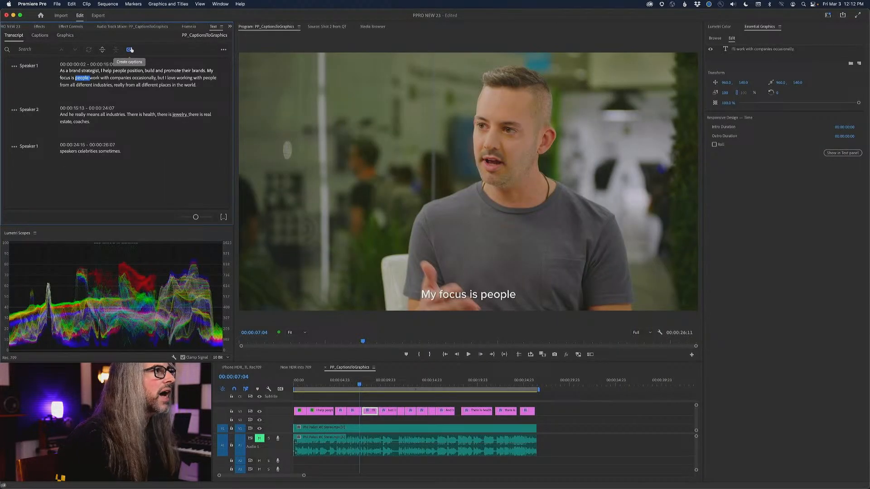
Step: Hide the graphics track and create single-line Subtitle-format captions from the transcript with a larger maximum character length
left_click(259, 412)
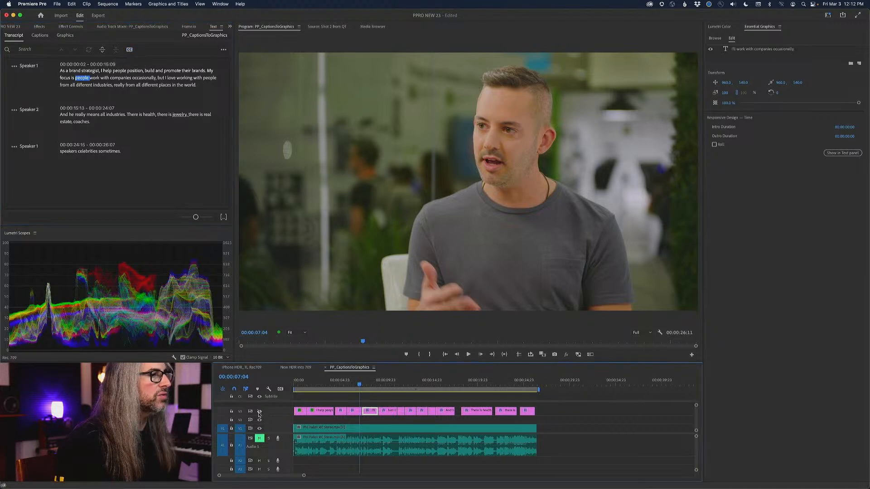
left_click(129, 50)
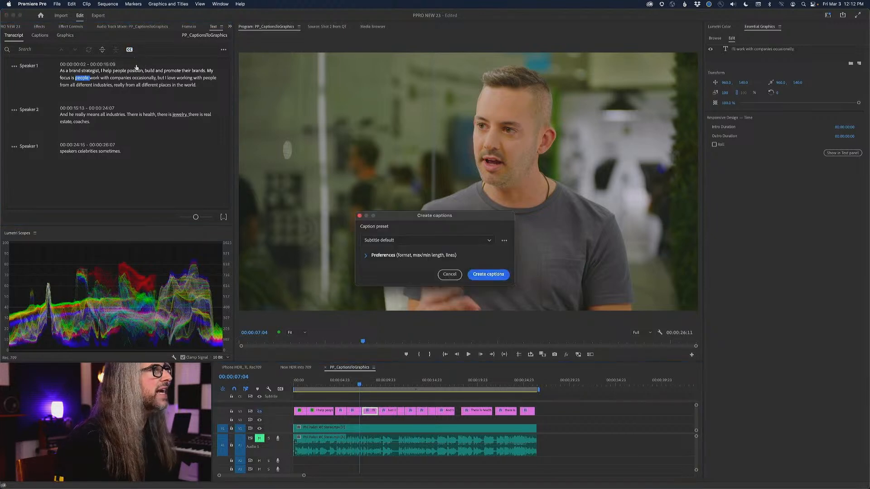
left_click(367, 255)
left_click_drag(406, 131, 448, 63)
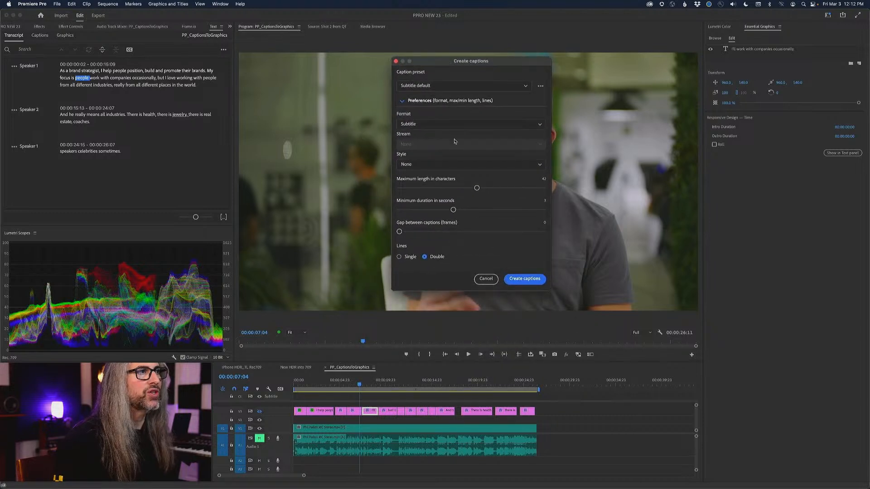
left_click(534, 169)
left_click(534, 169)
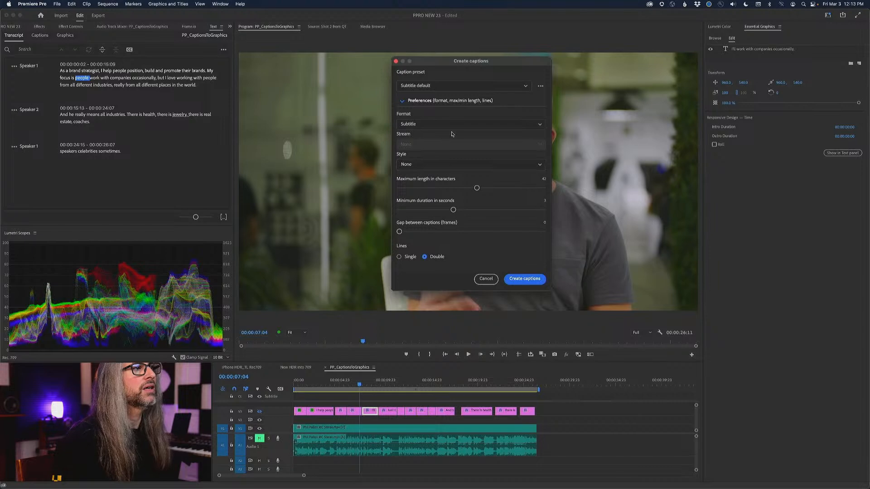
left_click(519, 85)
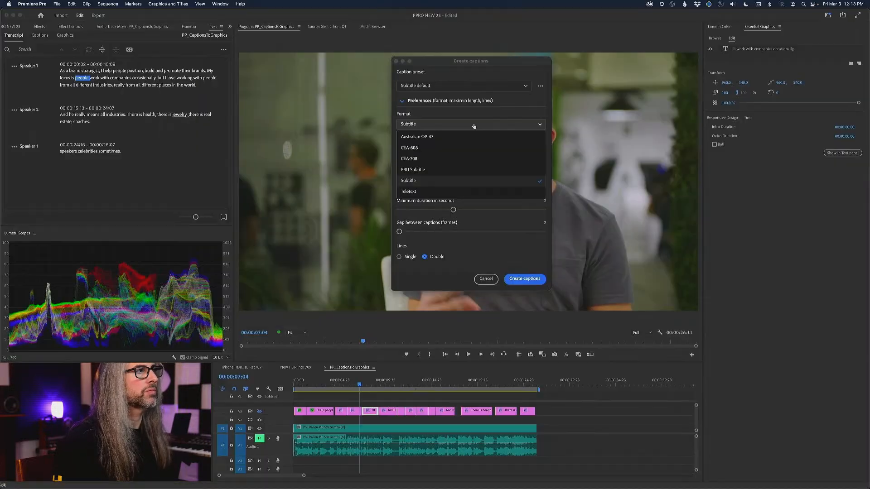
left_click(450, 180)
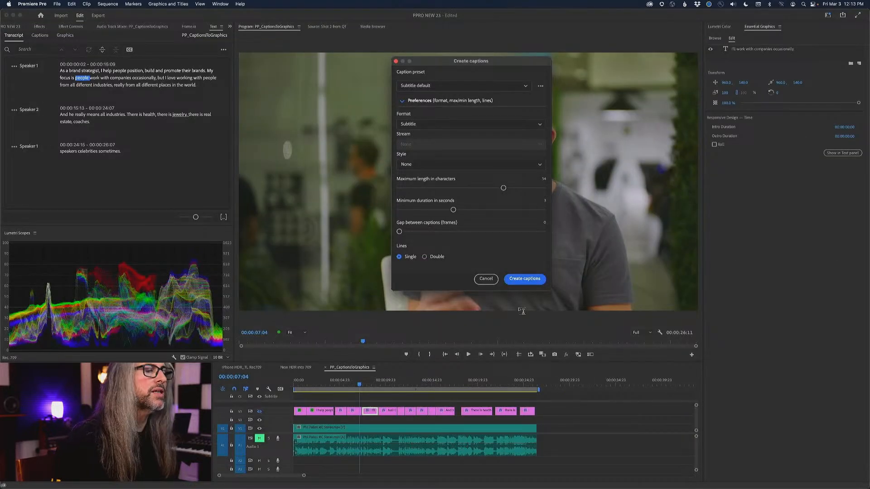
left_click(526, 279)
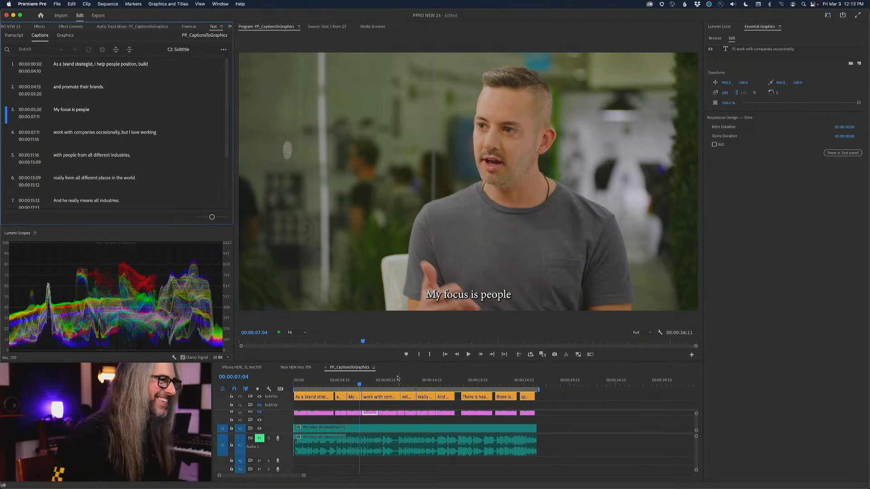
Step: Play back the sequence in an enlarged program view to review the new captions
key("space")
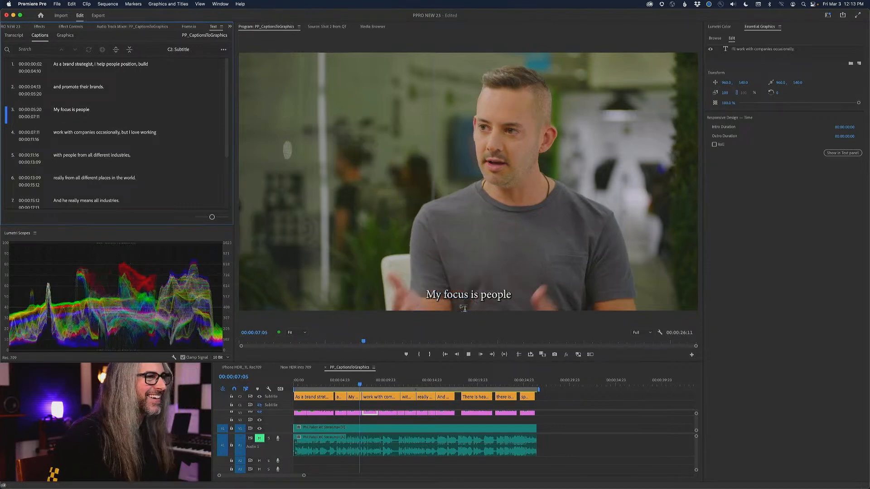
key("grave")
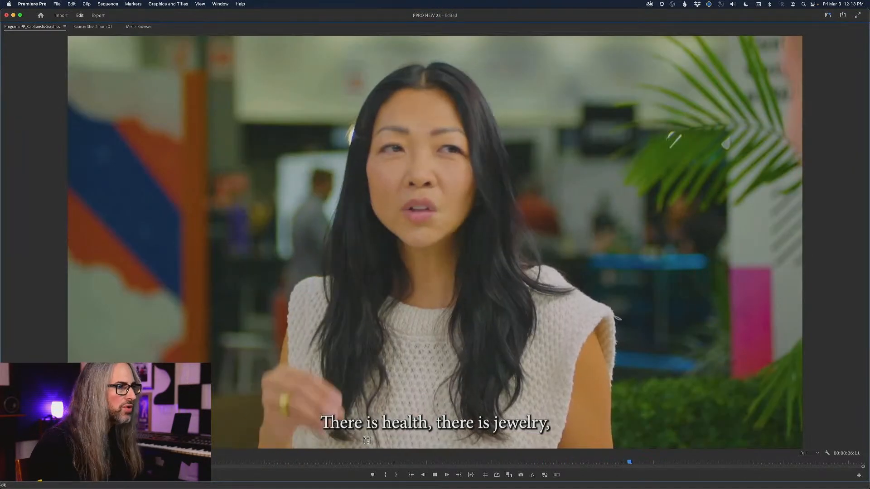
key("space")
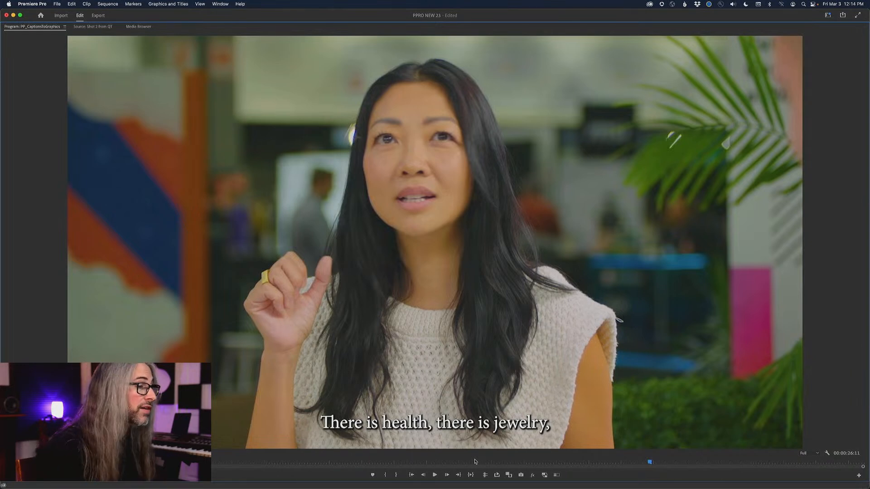
key("grave")
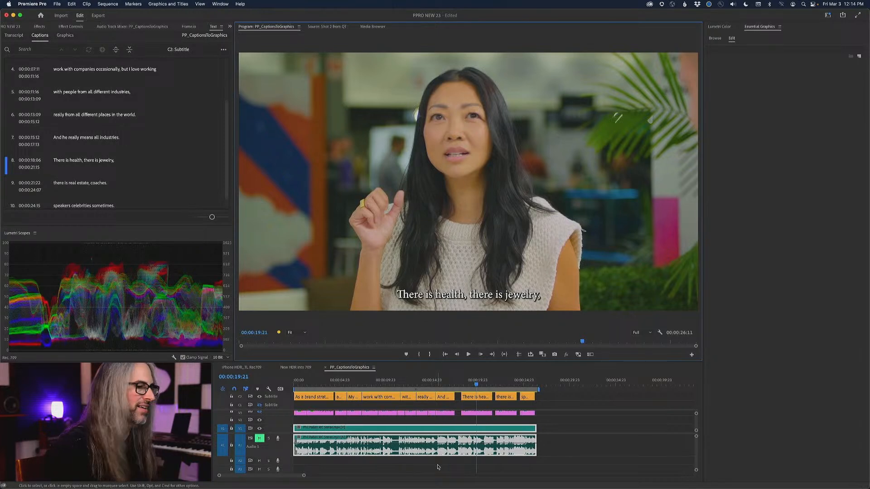
Step: Show the animated graphics instead of the C2 subtitles and compare the text at 00:00:06:19 and 00:00:07:05
left_click_drag(475, 385, 385, 384)
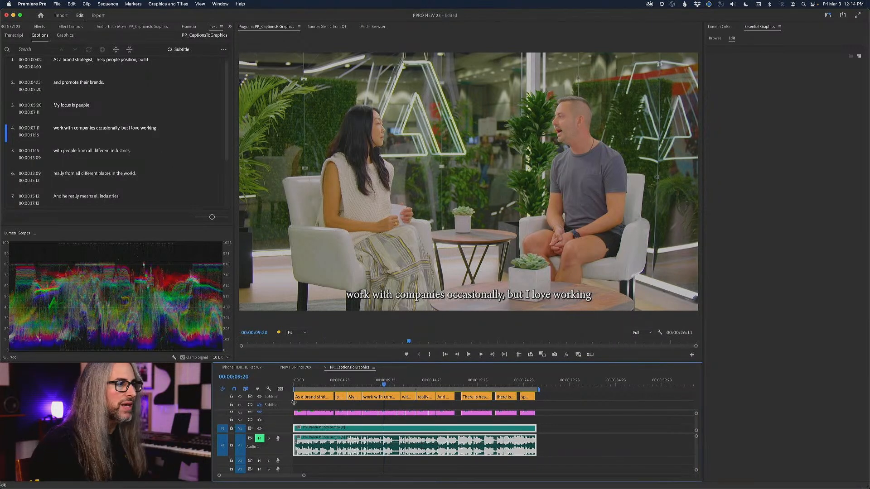
left_click(315, 414)
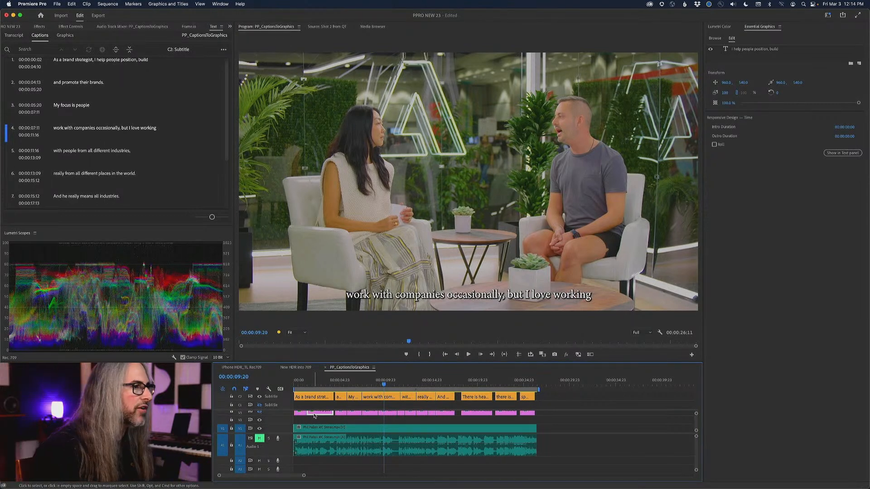
left_click_drag(384, 384, 356, 383)
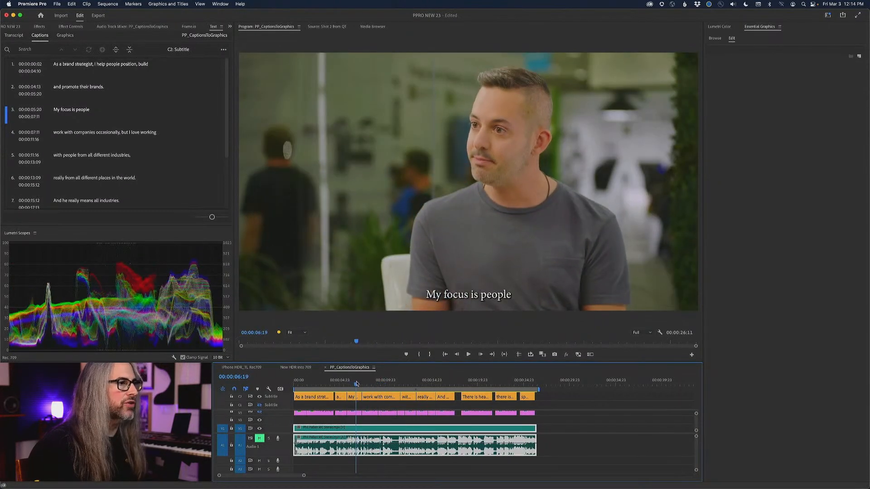
left_click(259, 405)
left_click(260, 406)
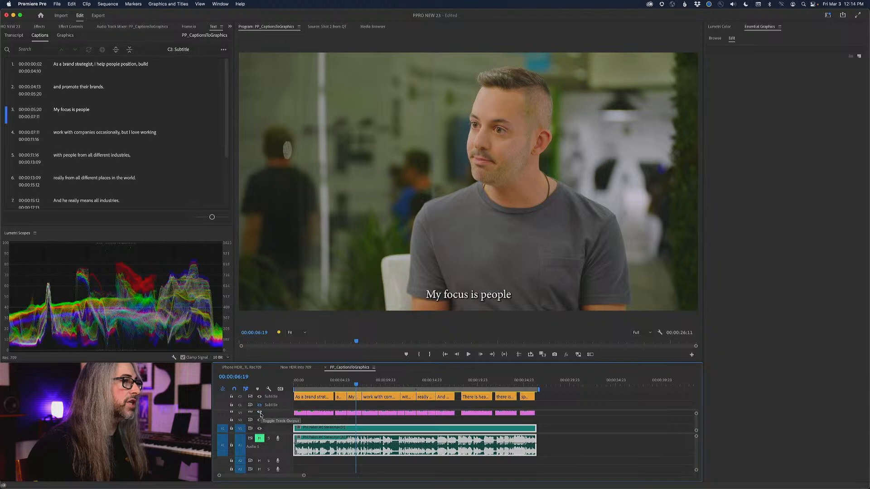
left_click(260, 412)
left_click(259, 405)
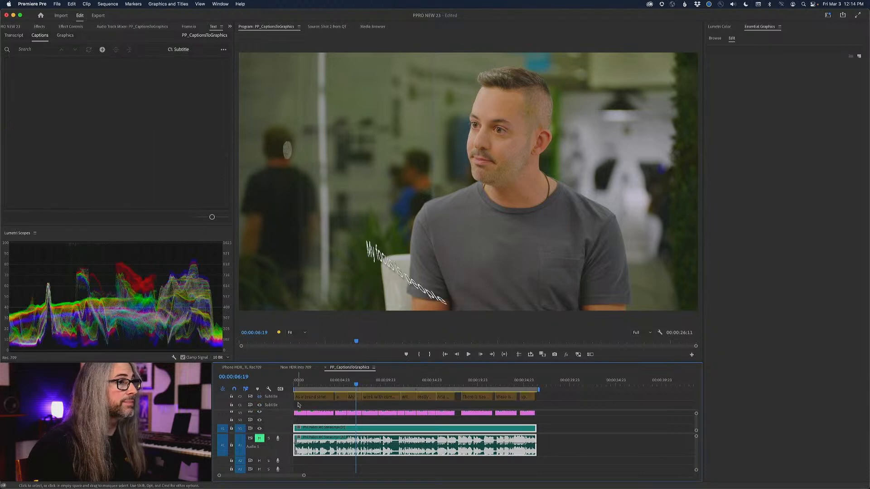
left_click_drag(353, 388, 359, 388)
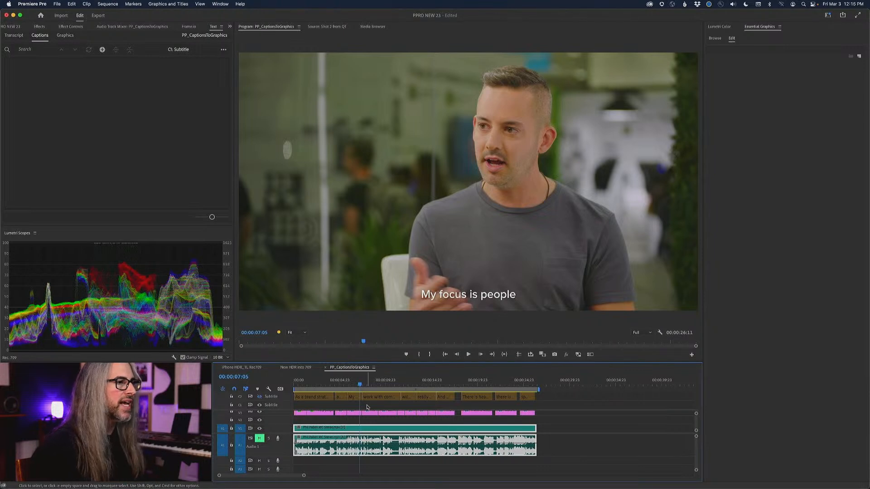
Step: Hide the graphics track again and turn the C2 subtitle track back on
scroll(254, 413, "up", 1)
left_click(259, 416)
left_click(259, 396)
Step: Set the fill colour of the "My focus is people" caption to yellow (CCB42C)
left_click(352, 397)
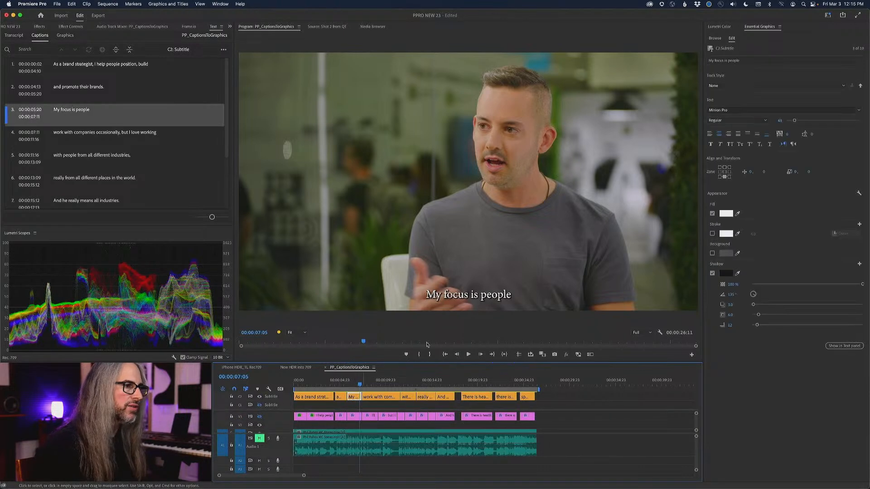
left_click(726, 214)
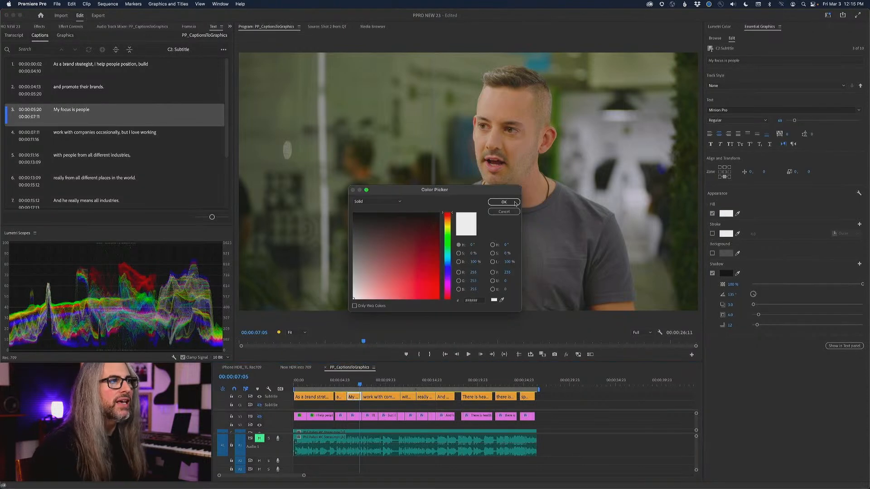
left_click_drag(448, 227, 448, 226)
left_click_drag(420, 255, 420, 282)
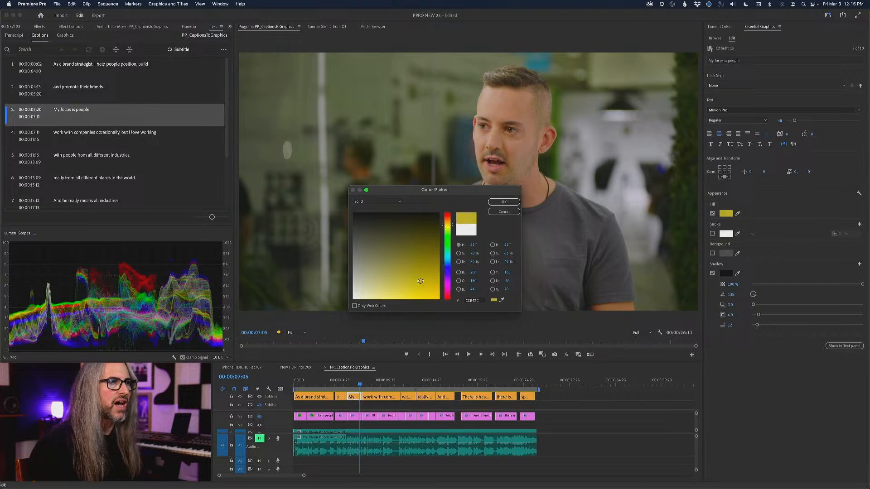
left_click(504, 202)
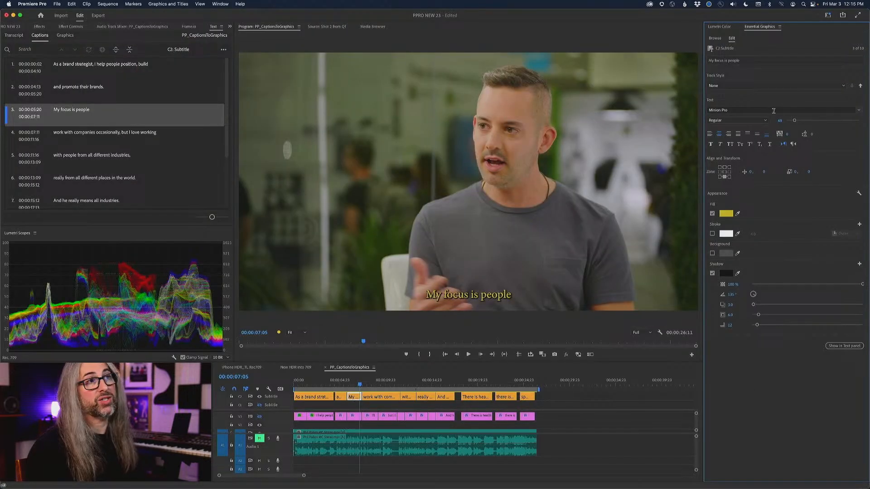
Step: Change the "My focus is people" caption's font to Futura PT
left_click(773, 110)
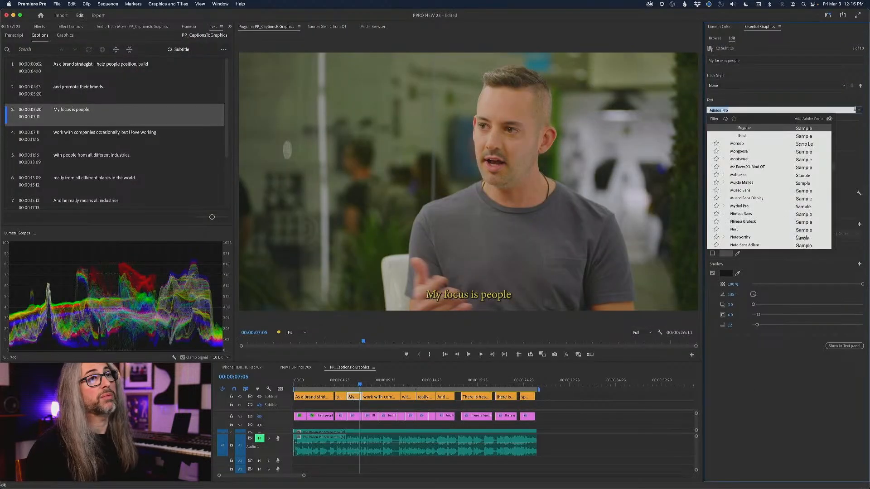
scroll(756, 160, "up", 5)
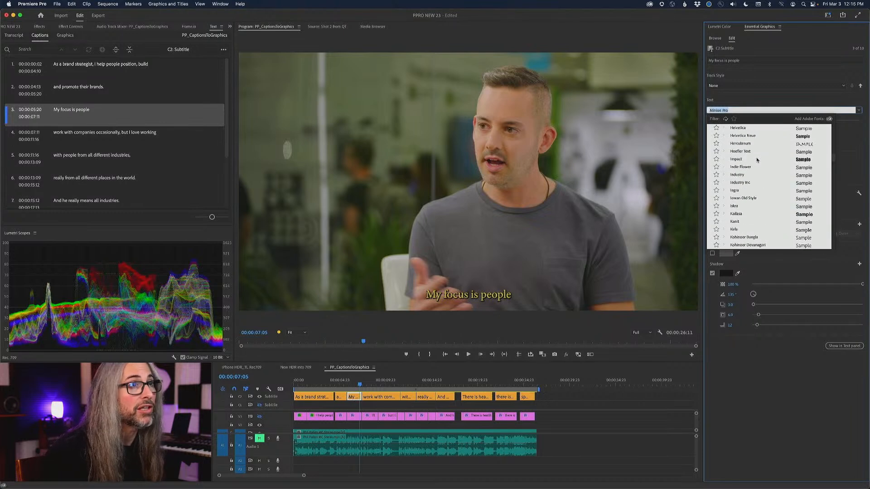
scroll(757, 159, "down", 6)
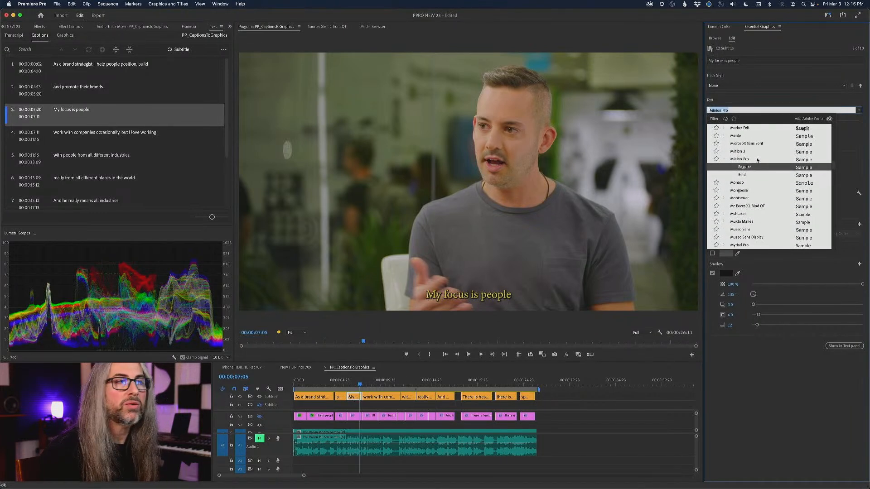
scroll(756, 160, "up", 15)
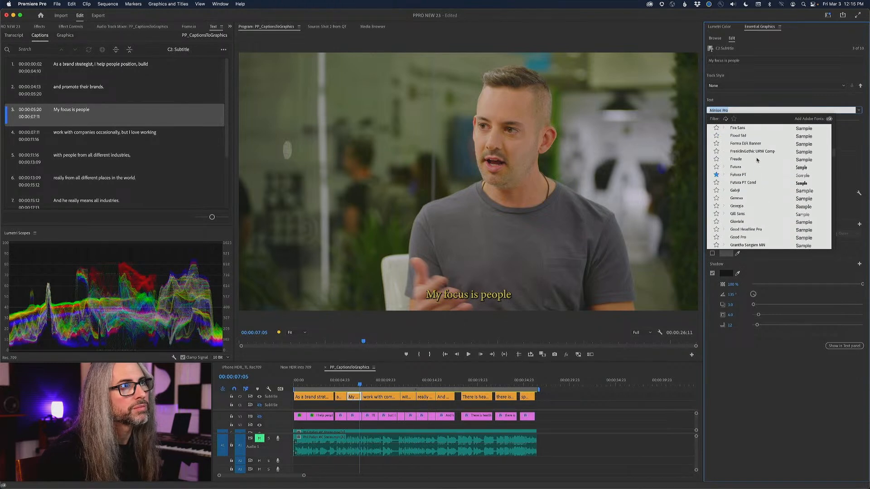
left_click(738, 175)
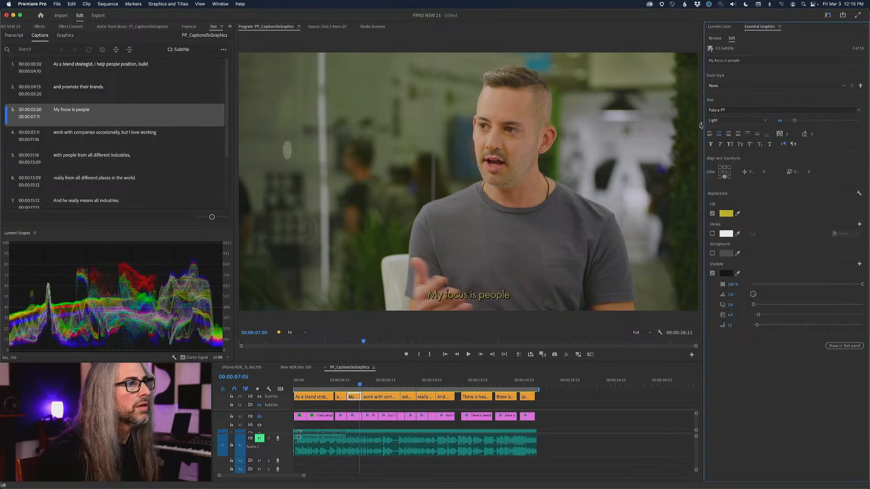
Step: Enlarge the caption's font size to about 72 and set its text in all caps
left_click_drag(794, 120, 798, 123)
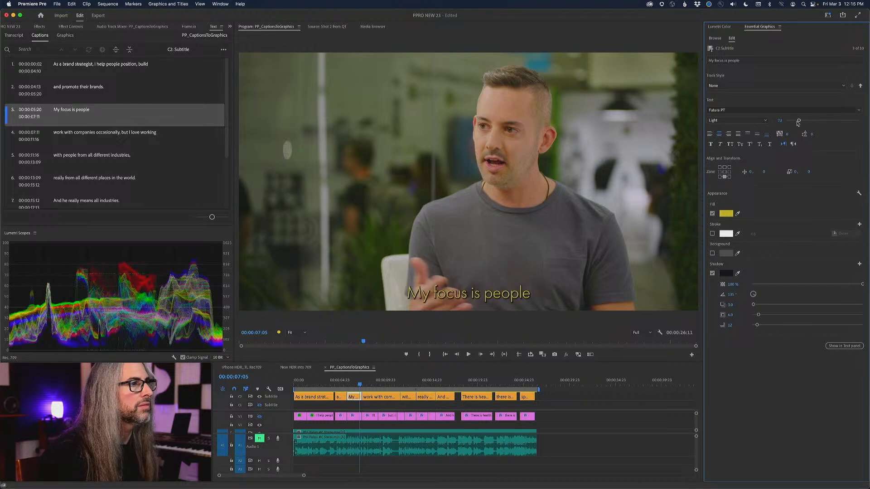
left_click(730, 144)
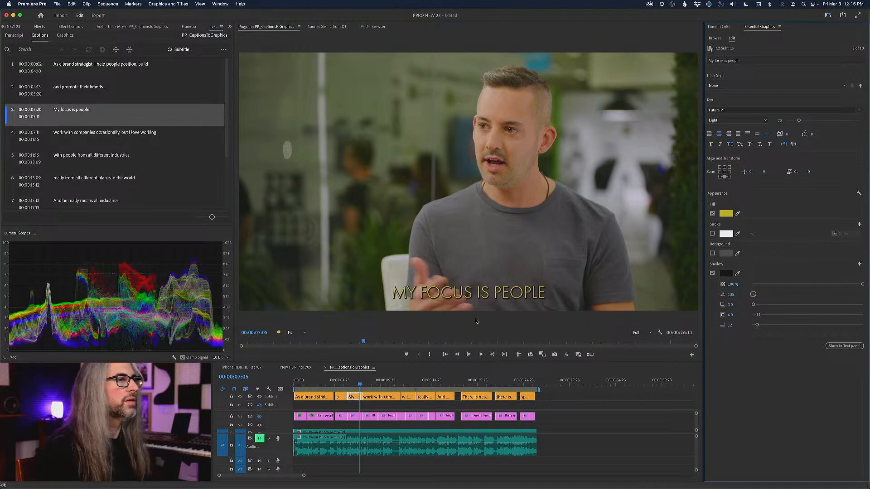
Step: Lower the caption's shadow opacity to about 40% and try a white outer stroke on the text, leaving the stroke off
left_click_drag(862, 284, 797, 285)
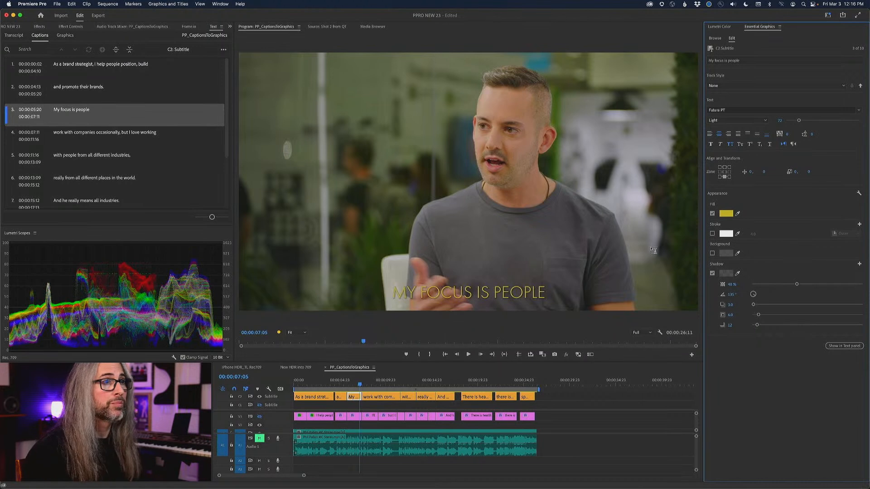
left_click(712, 234)
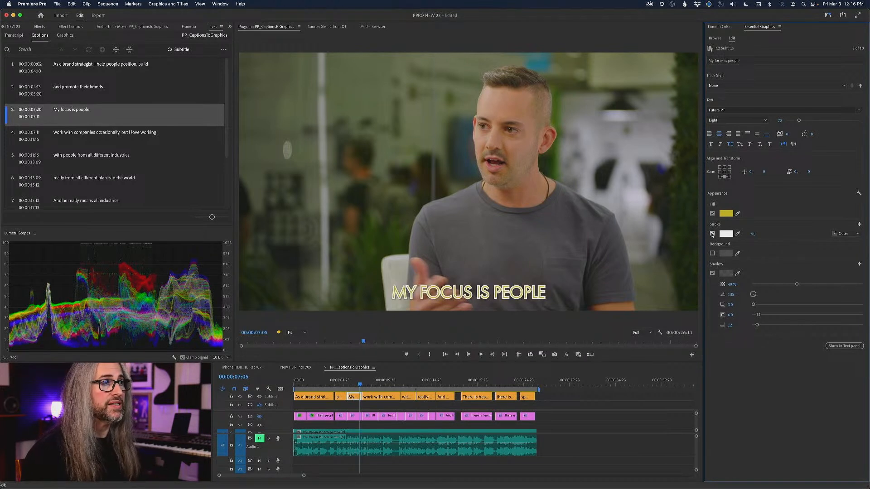
left_click(713, 233)
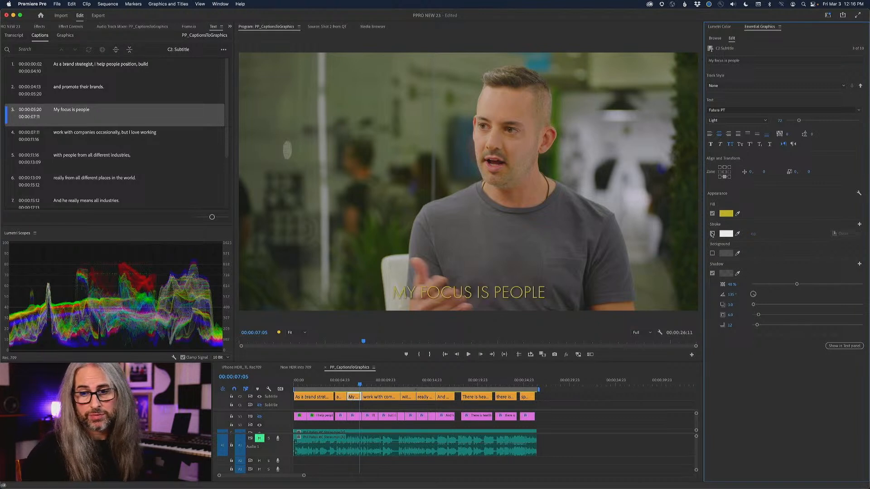